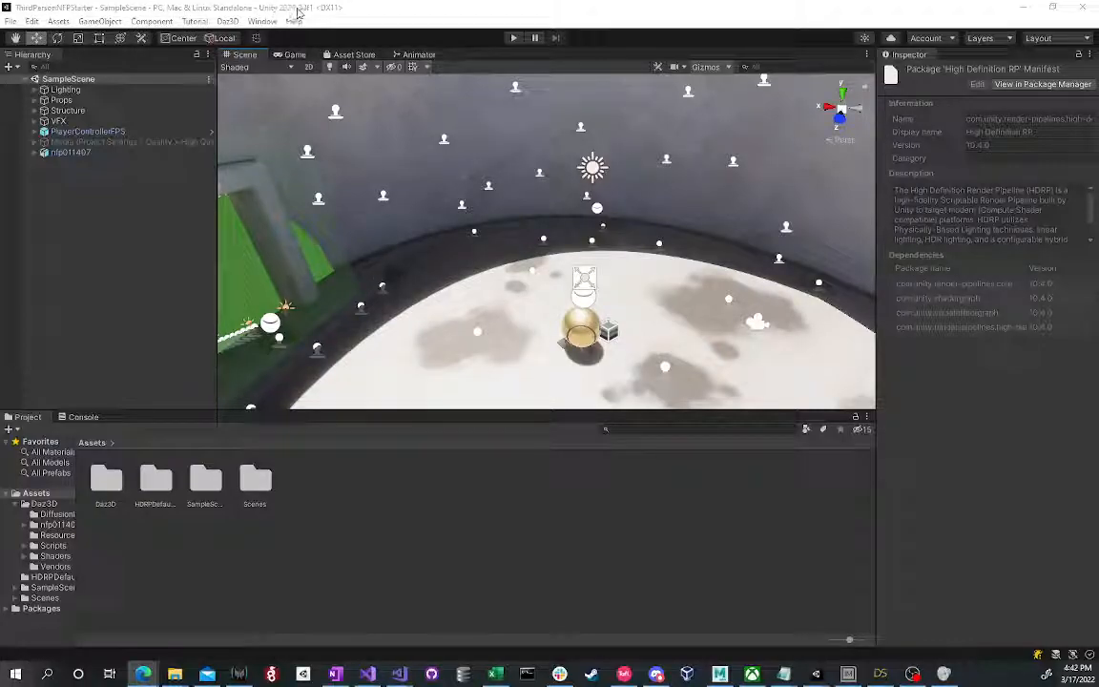
Install the Cinemachine 2.6.11 package from the Unity Registry
mouse_move(504, 164)
right_mouse_down()
mouse_move(337, 134)
mouse_move(607, 218)
mouse_move(516, 175)
right_mouse_up()
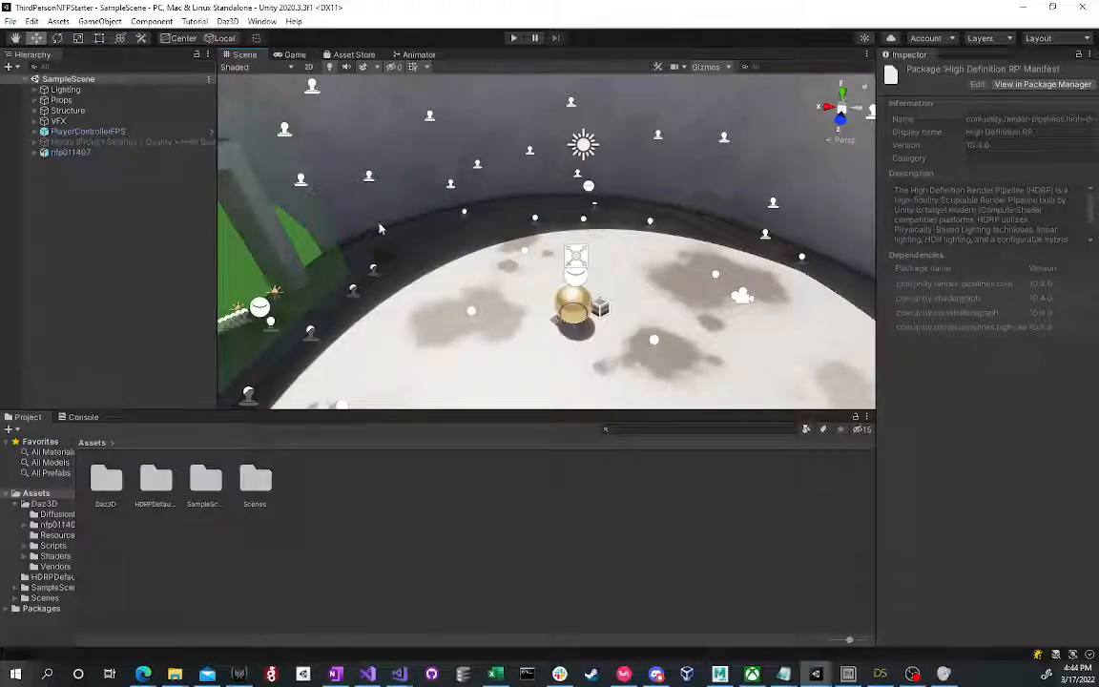
left_click(229, 22)
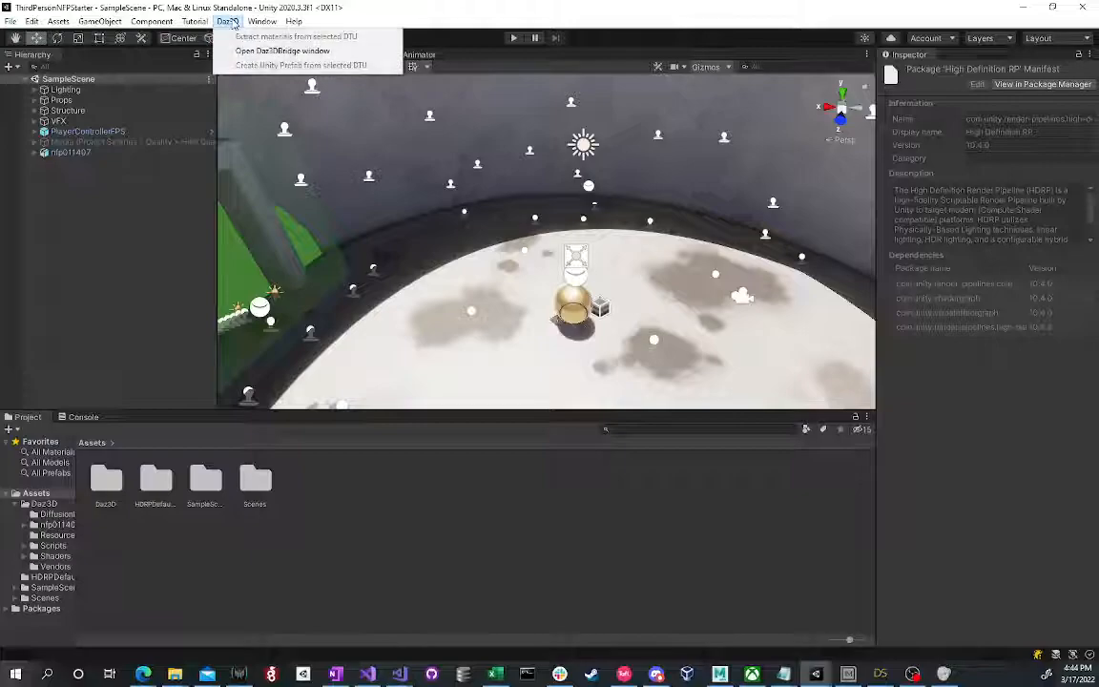
mouse_move(261, 21)
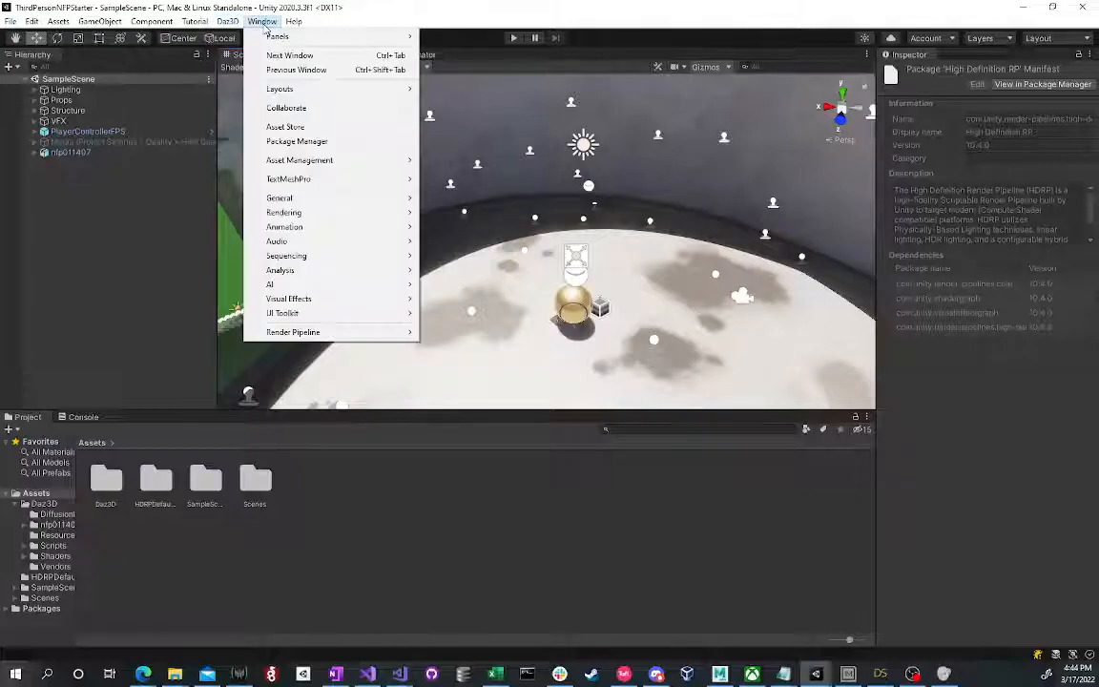
left_click(298, 142)
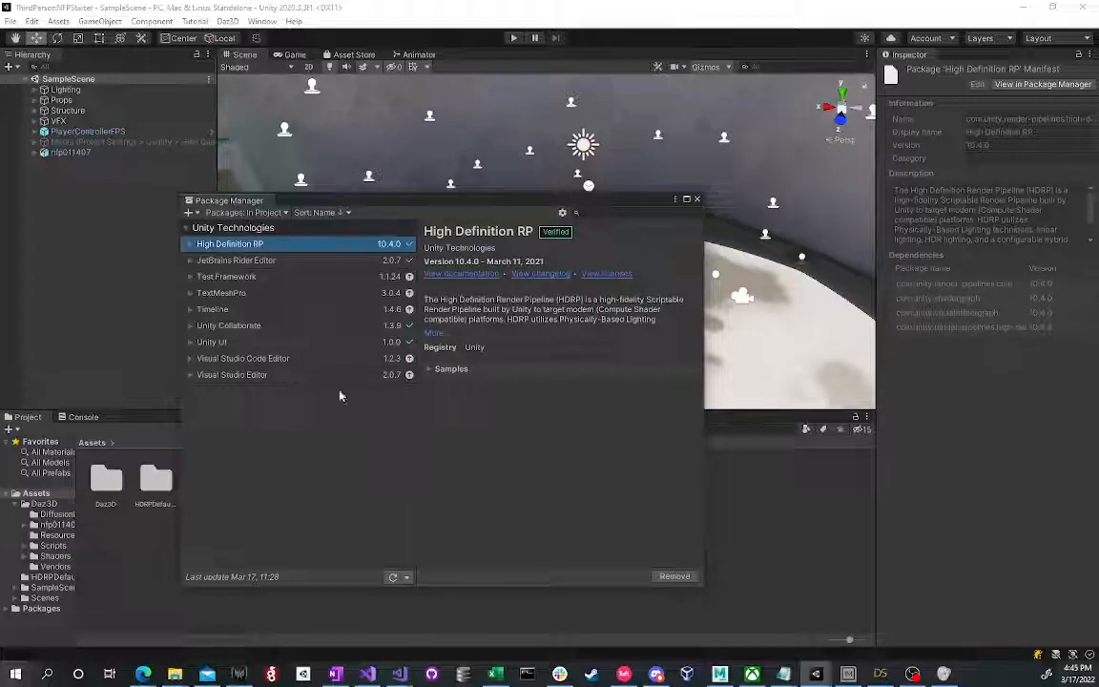
left_click(241, 212)
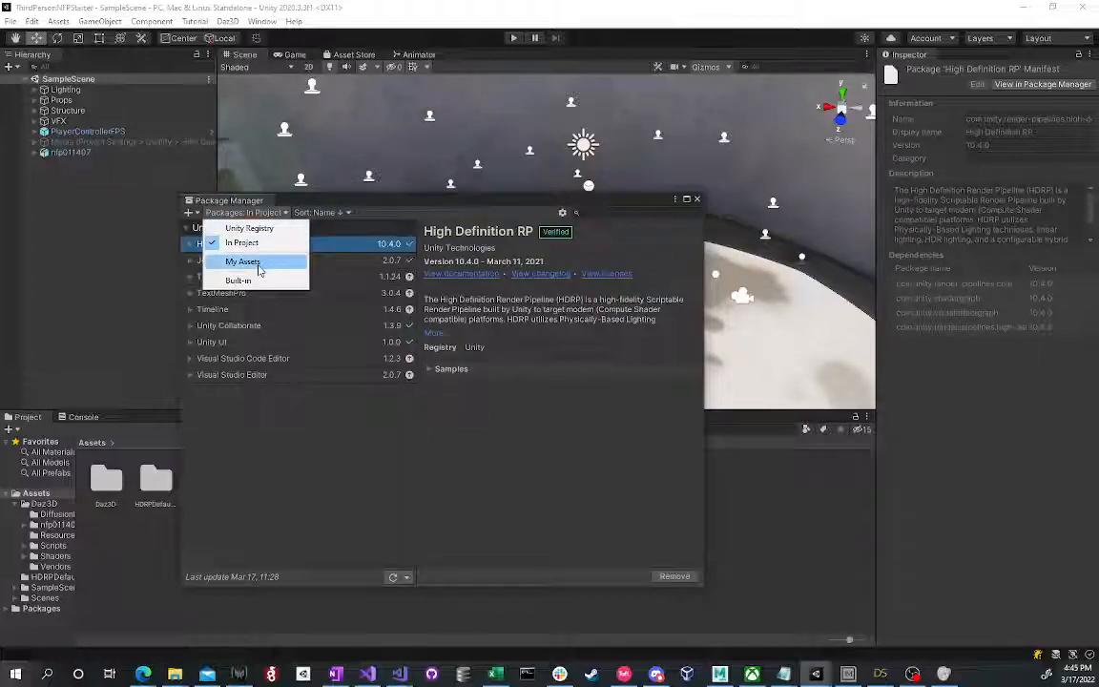
left_click(248, 228)
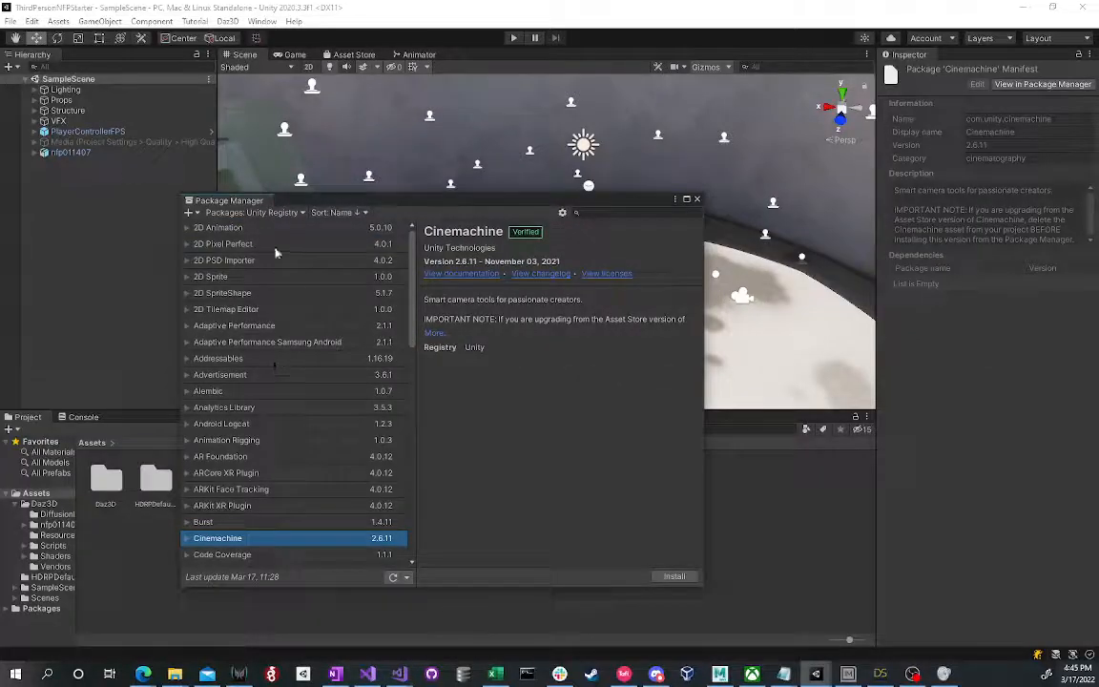
scroll(305, 344, "down", 12)
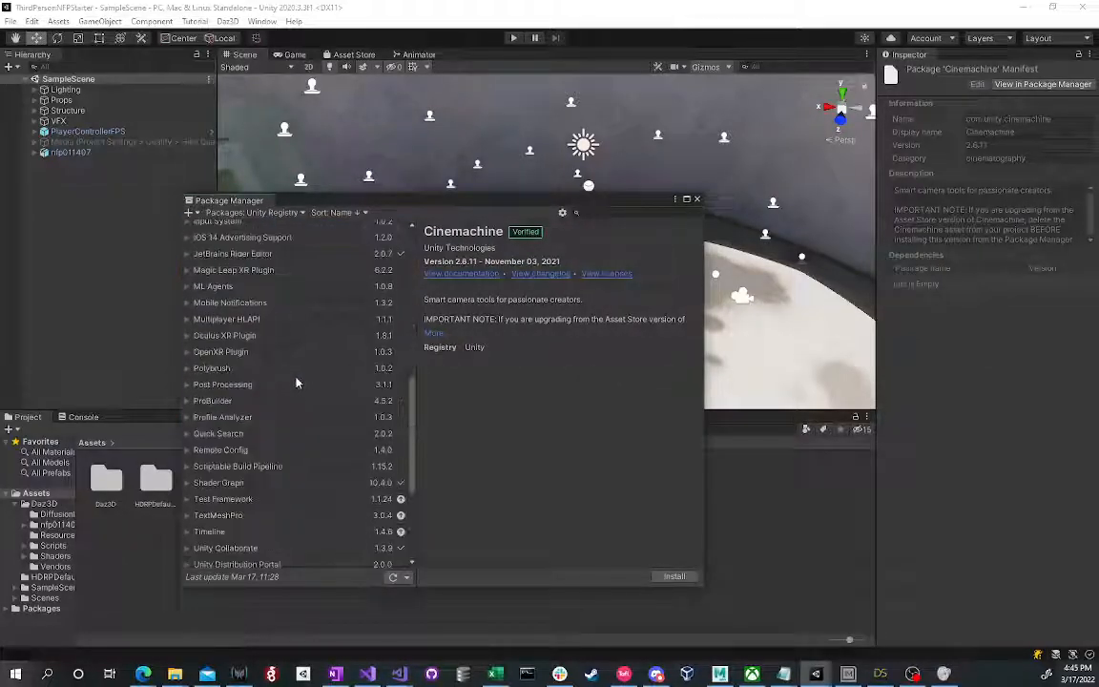
scroll(296, 383, "up", 12)
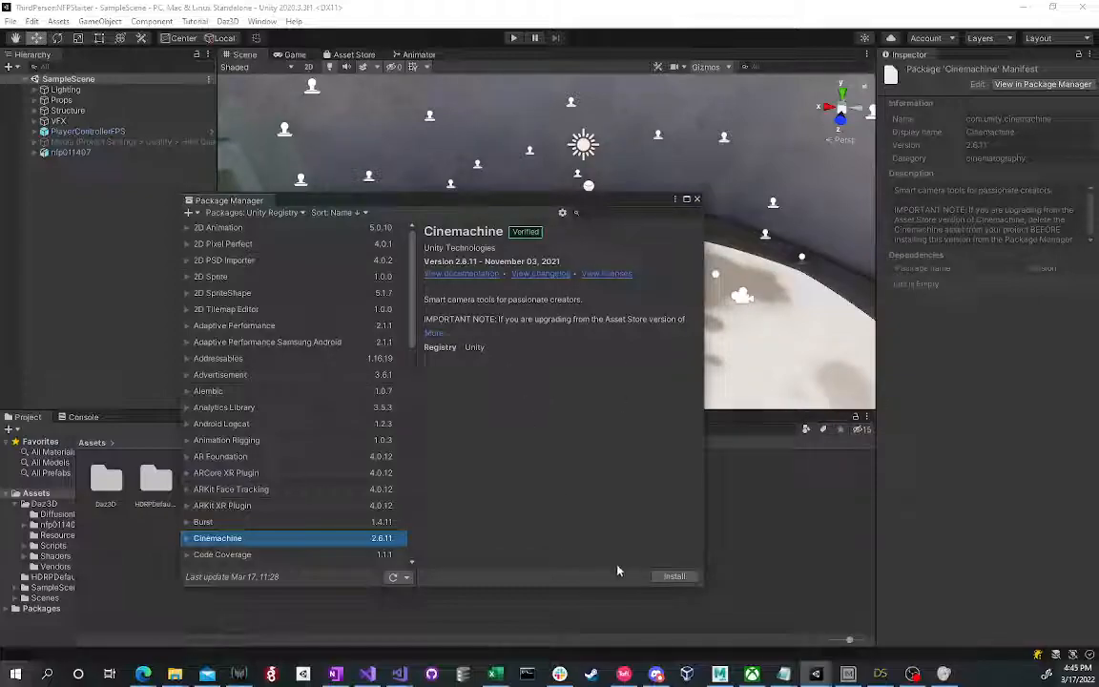
left_click(680, 577)
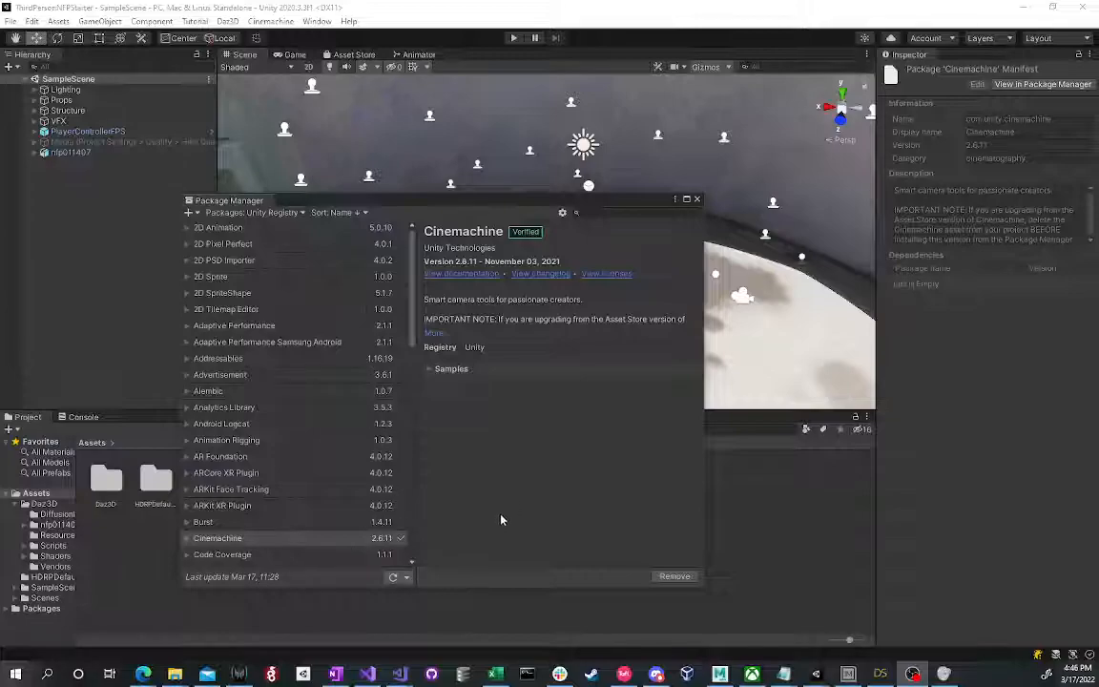
left_click(698, 199)
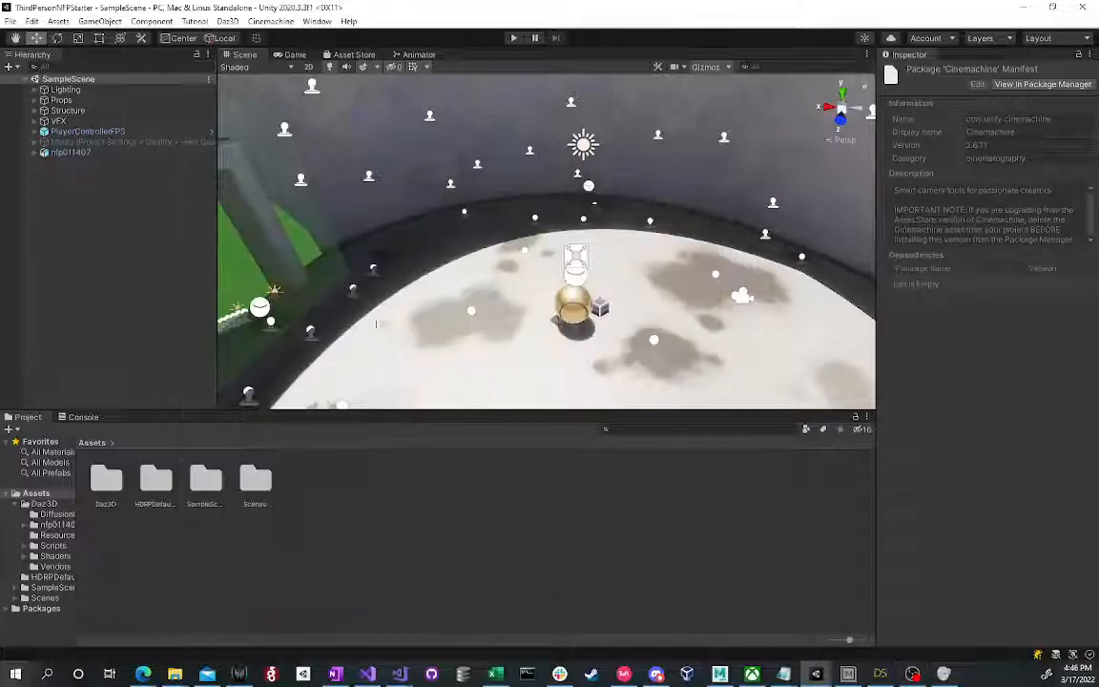
left_click(7, 610)
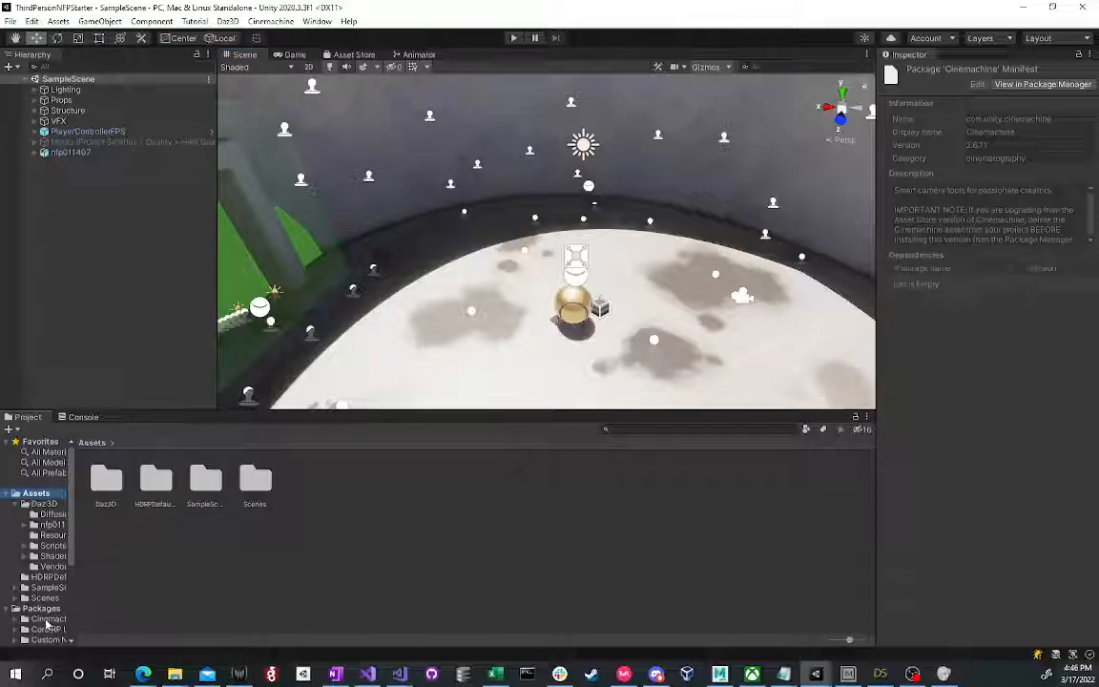
left_click(7, 609)
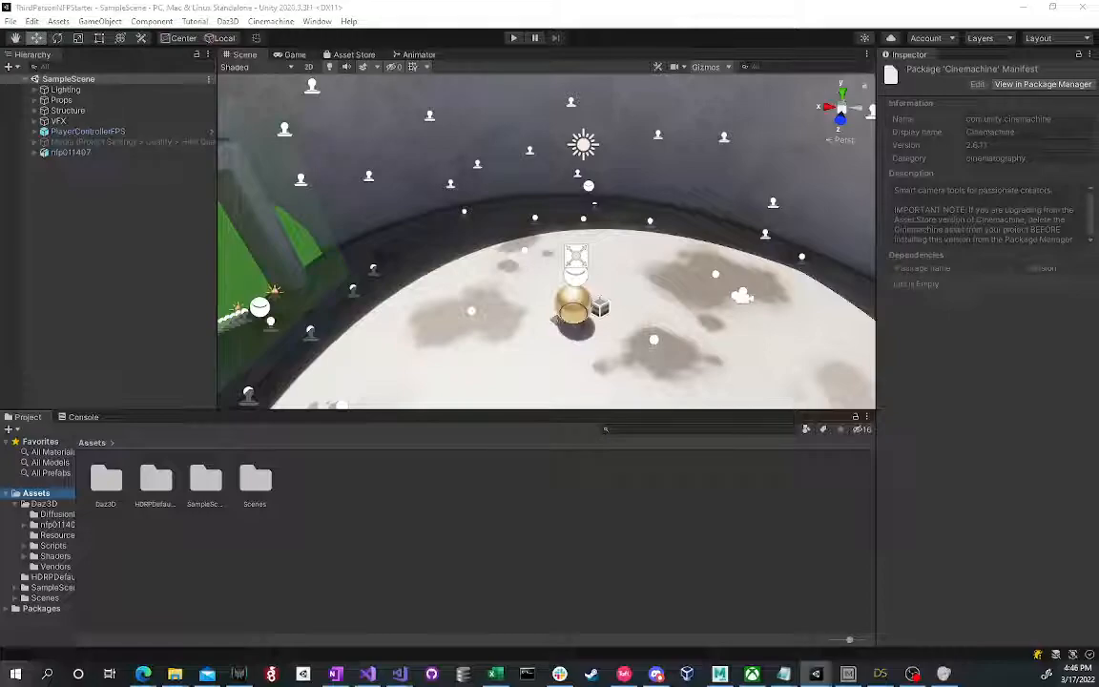
key("alt+Tab")
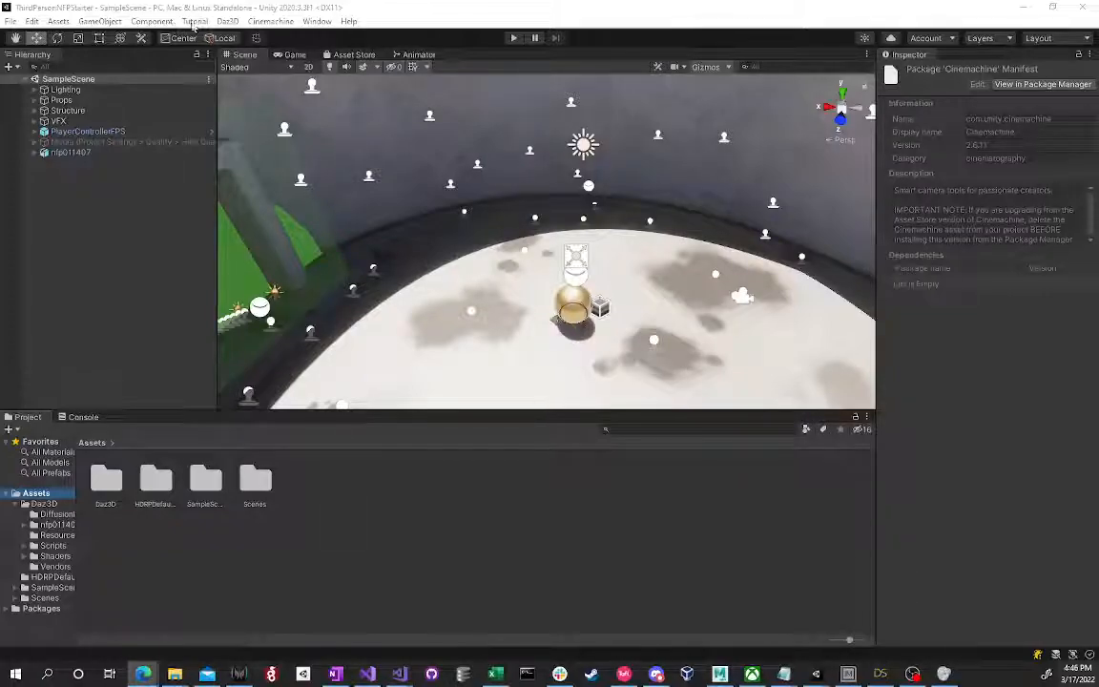
Import all contents of the custom package NFP3rdPersonTemplate.unitypackage from the NFP folder into the project
left_click(58, 22)
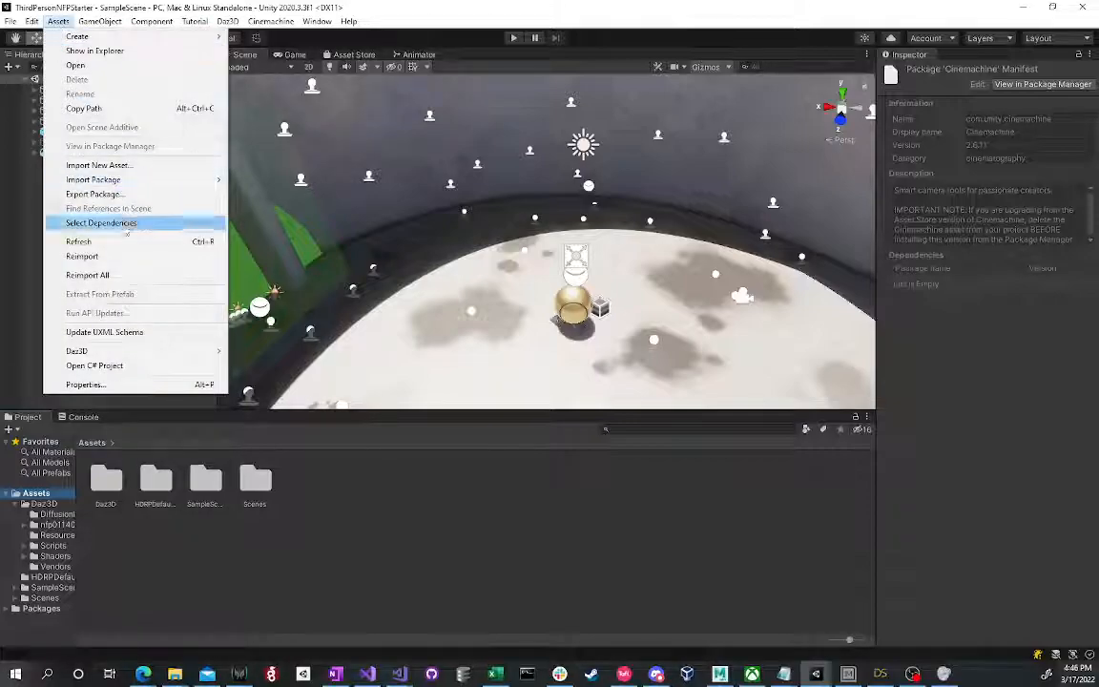
mouse_move(117, 182)
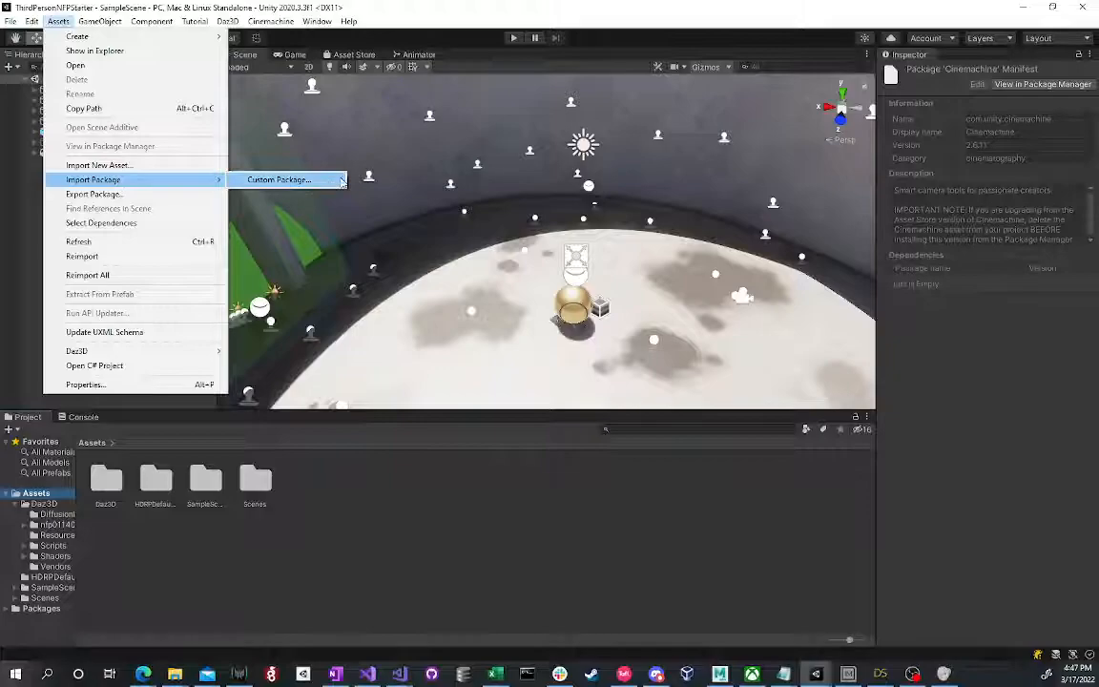
left_click(332, 187)
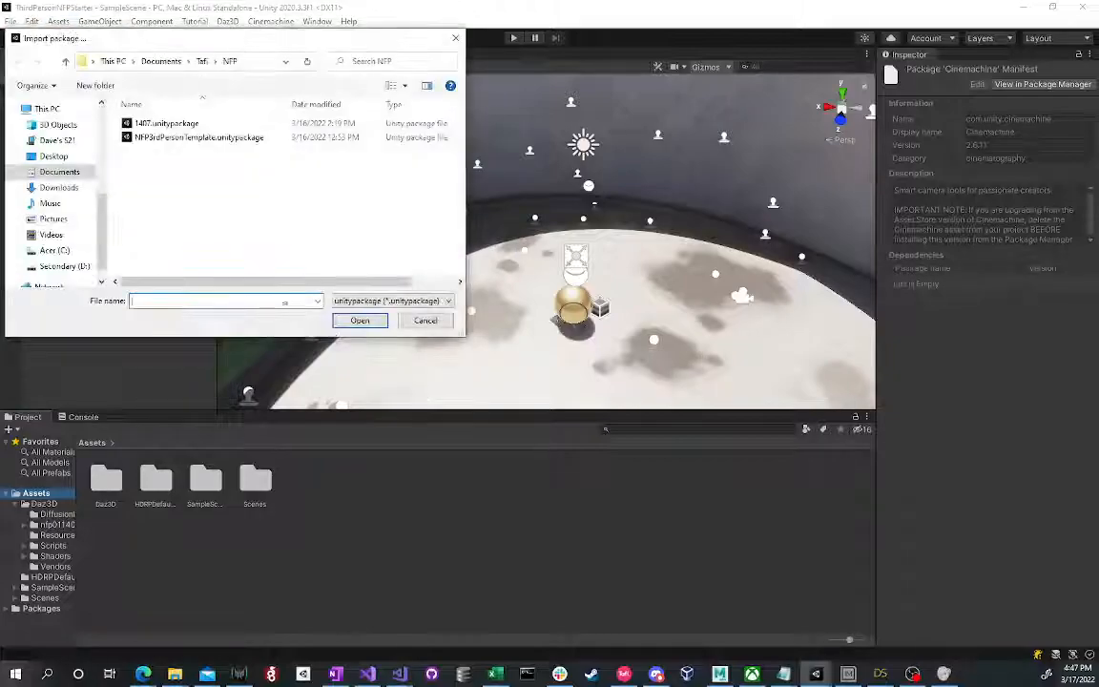
left_click(181, 138)
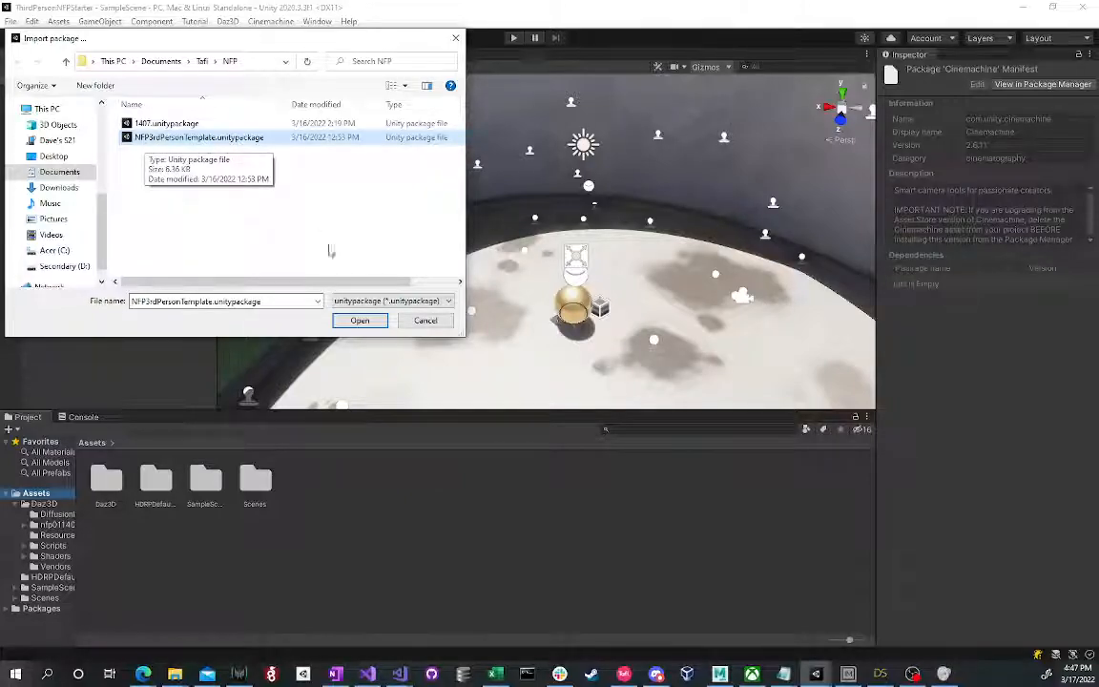
left_click(368, 327)
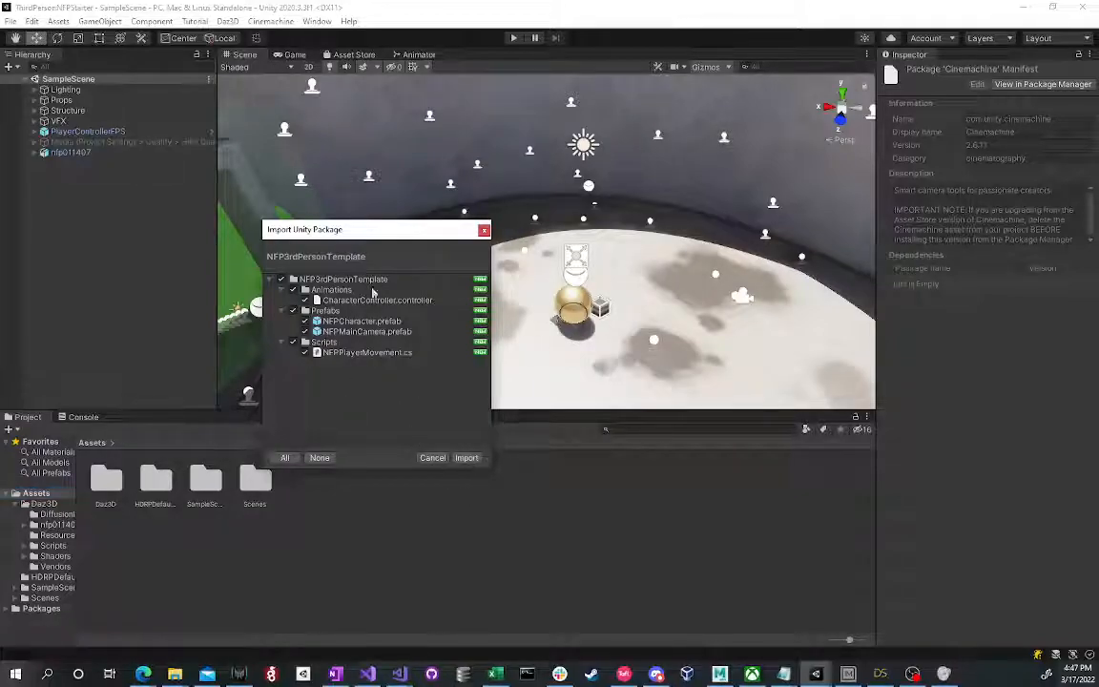
left_click(467, 457)
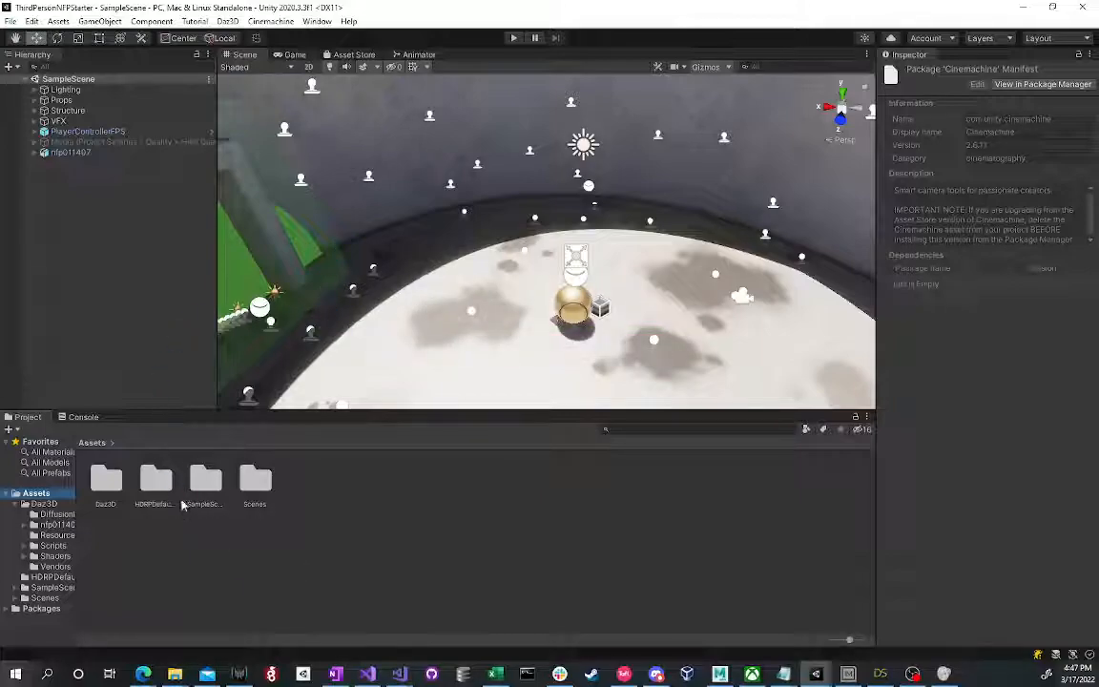
Open the Animations folder inside the imported NFP3rdPersonTemplate folder
left_click(205, 482)
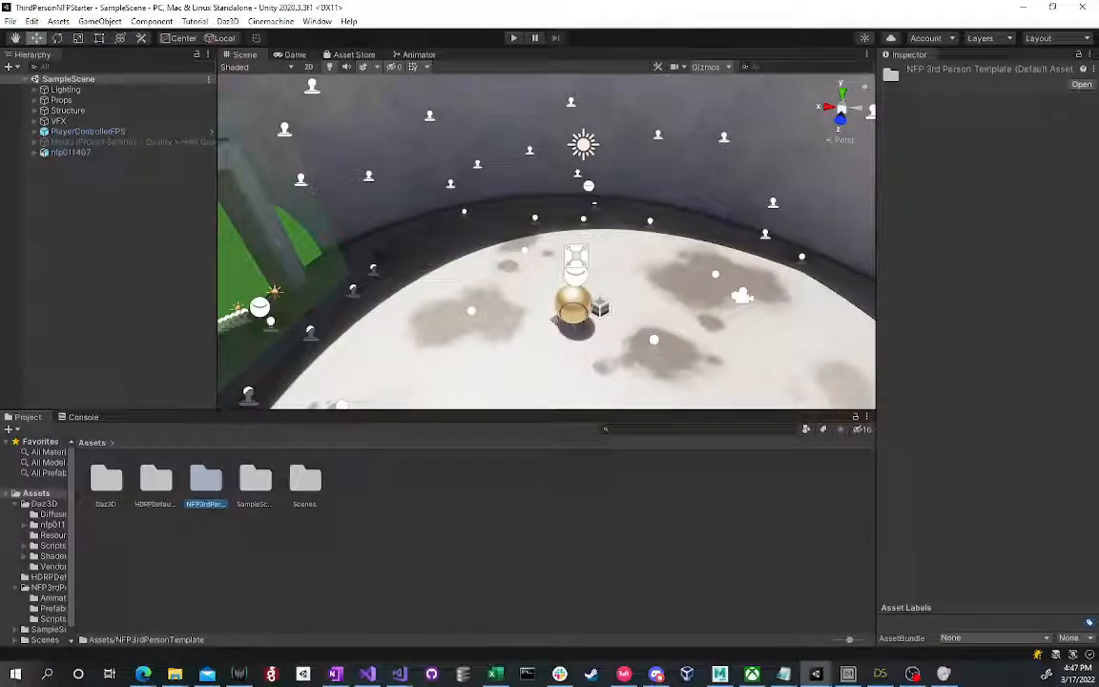
double_click(206, 479)
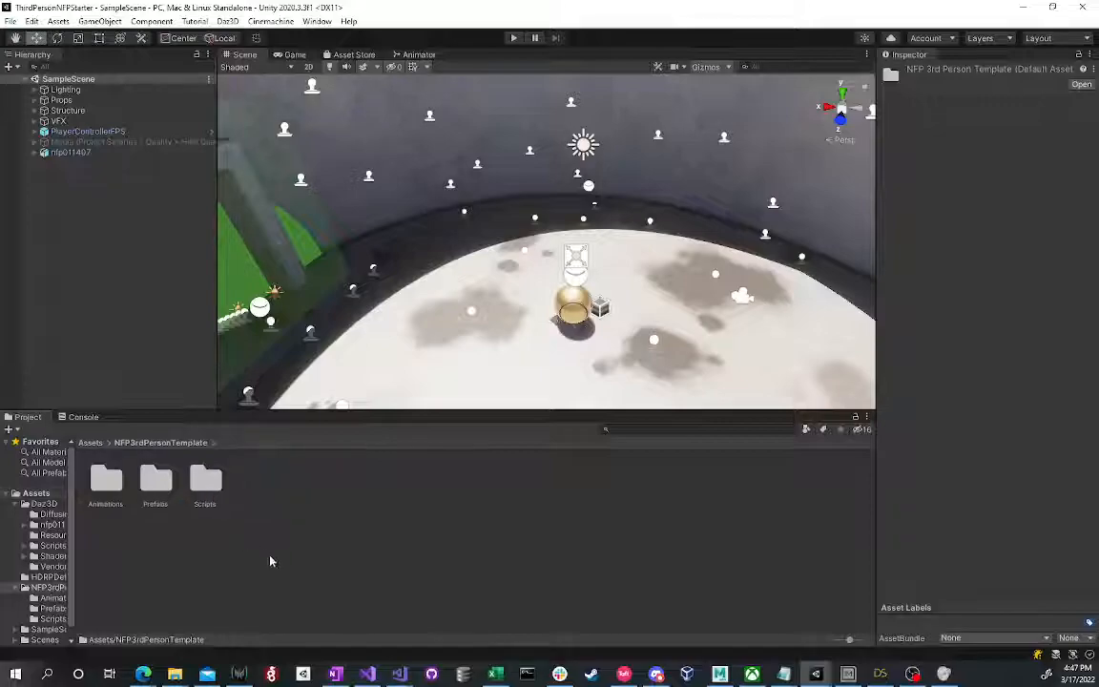
double_click(106, 479)
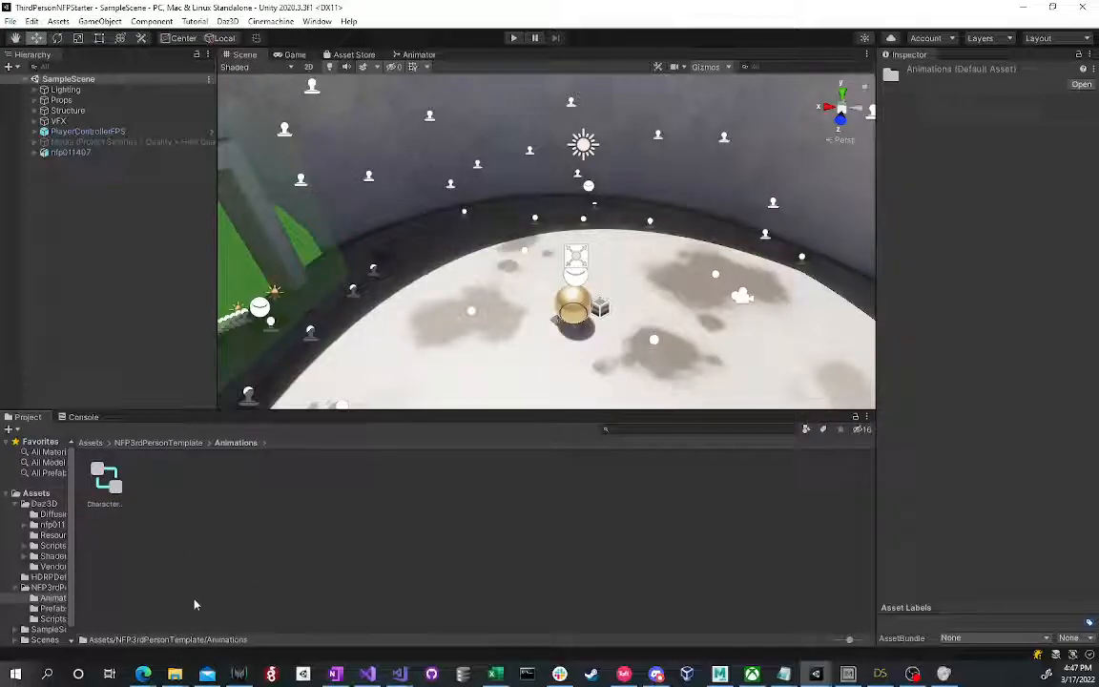
Display the template's CharacterController in the Animator and open the Blend Tree of its Movement state
left_click(105, 479)
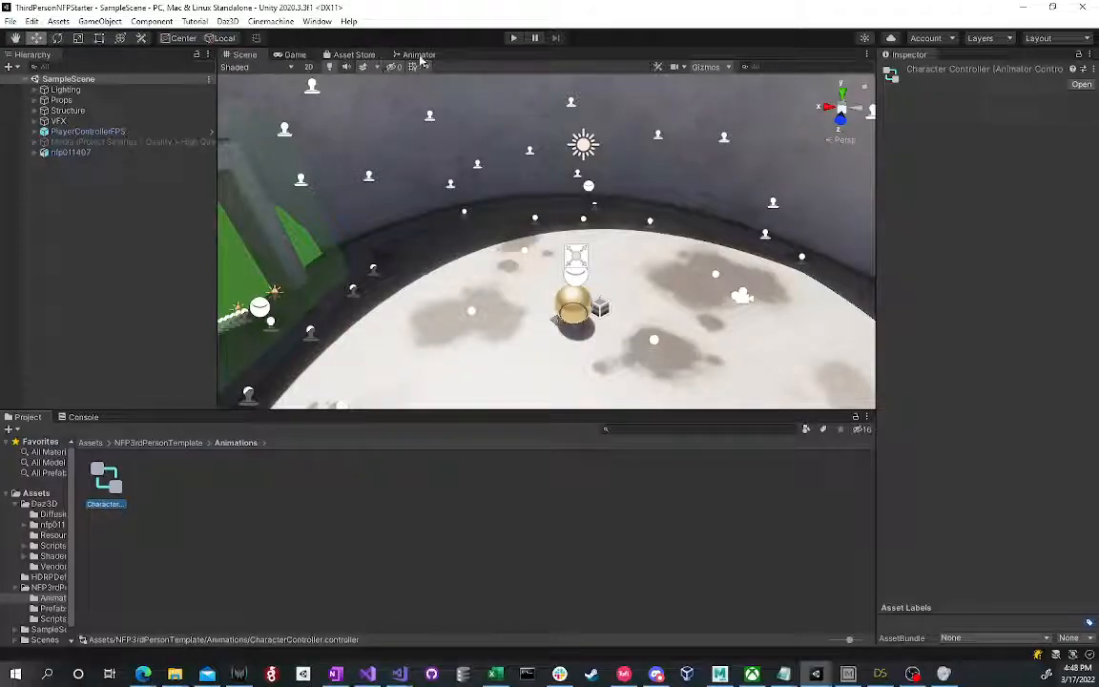
left_click(316, 21)
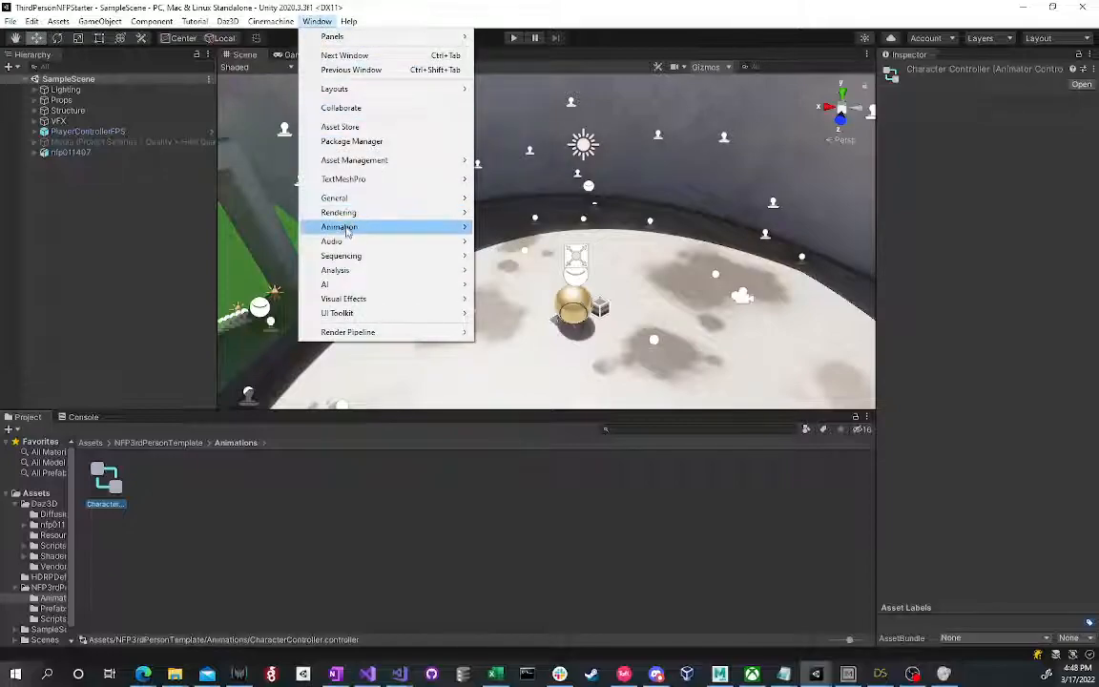
mouse_move(346, 231)
left_click(507, 241)
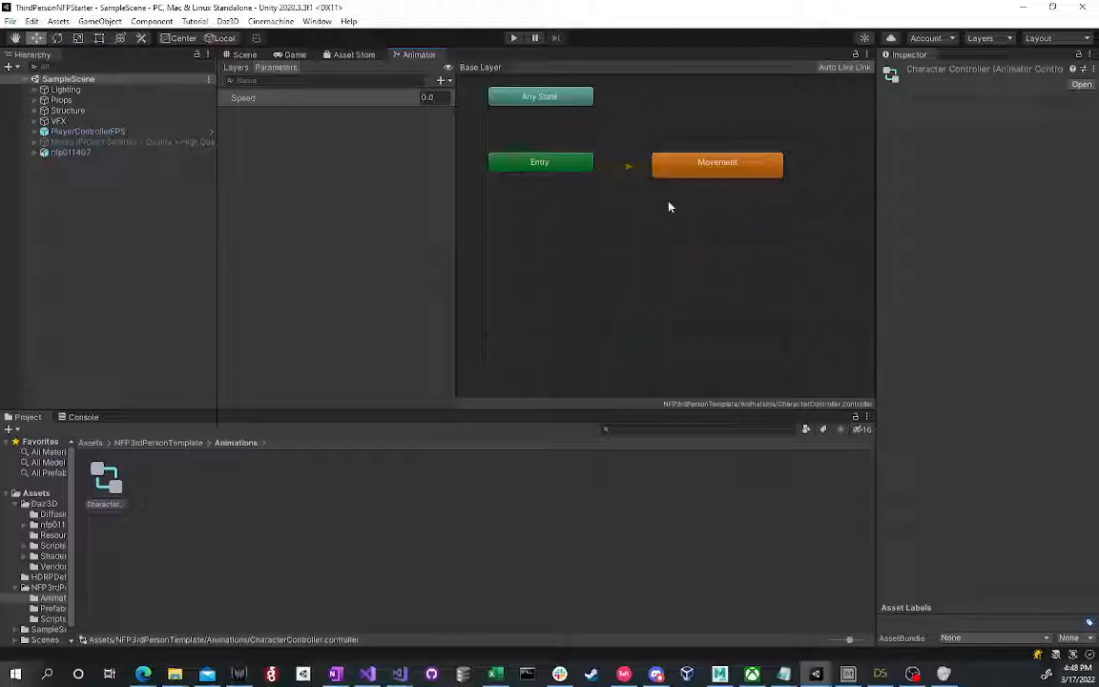
left_click(707, 166)
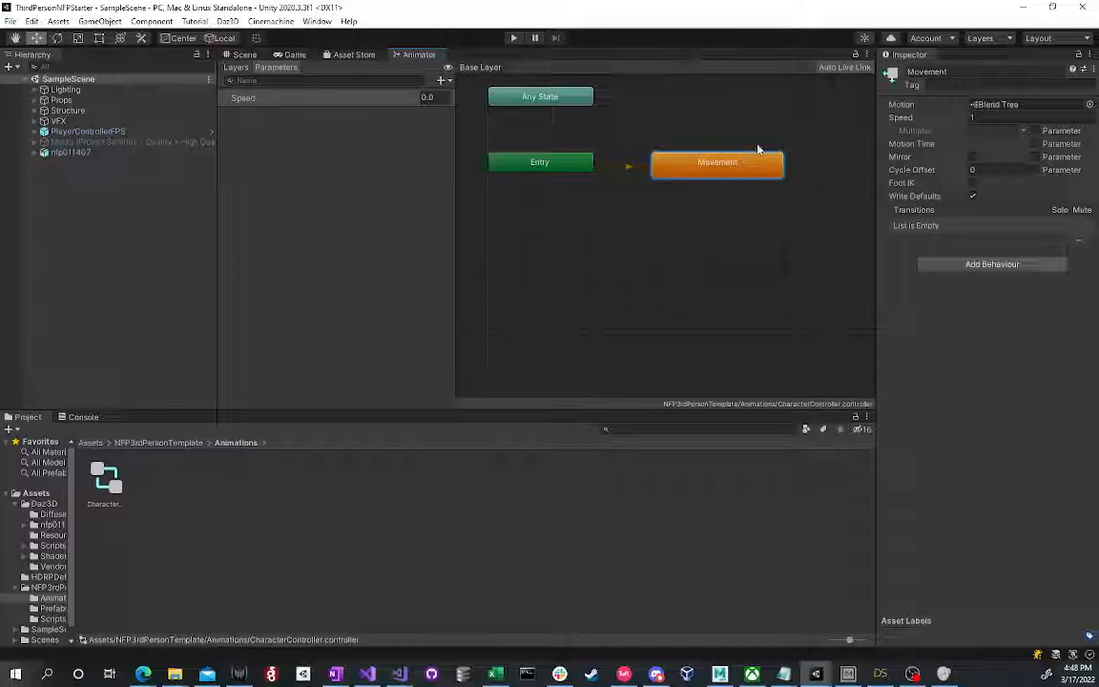
double_click(1000, 108)
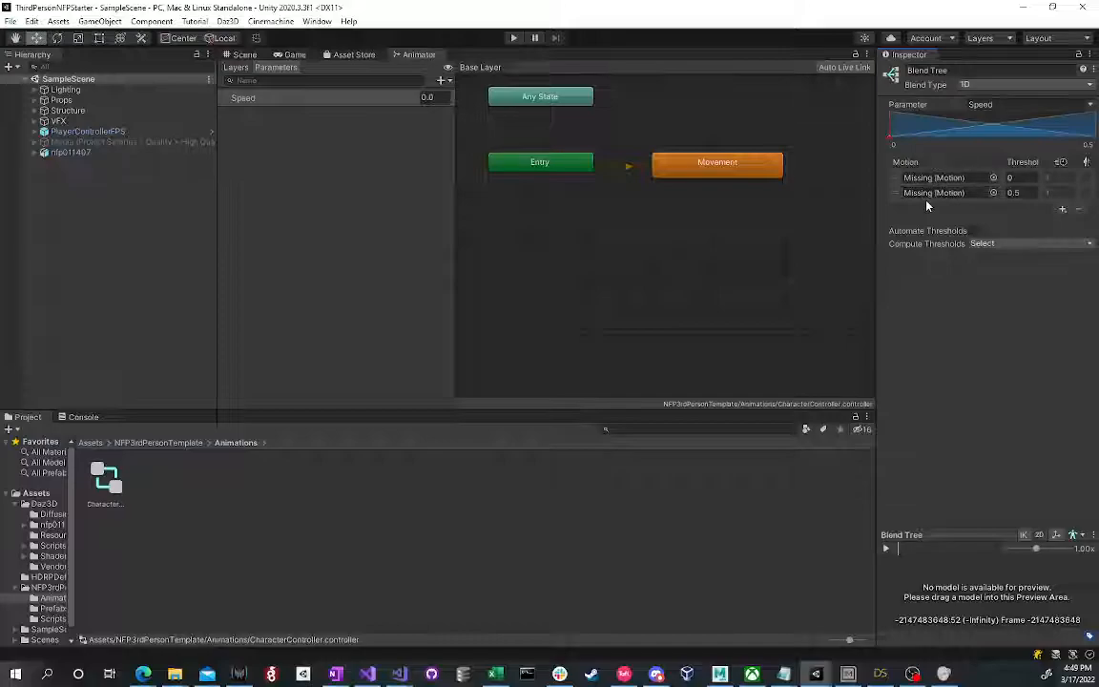
right_click(239, 487)
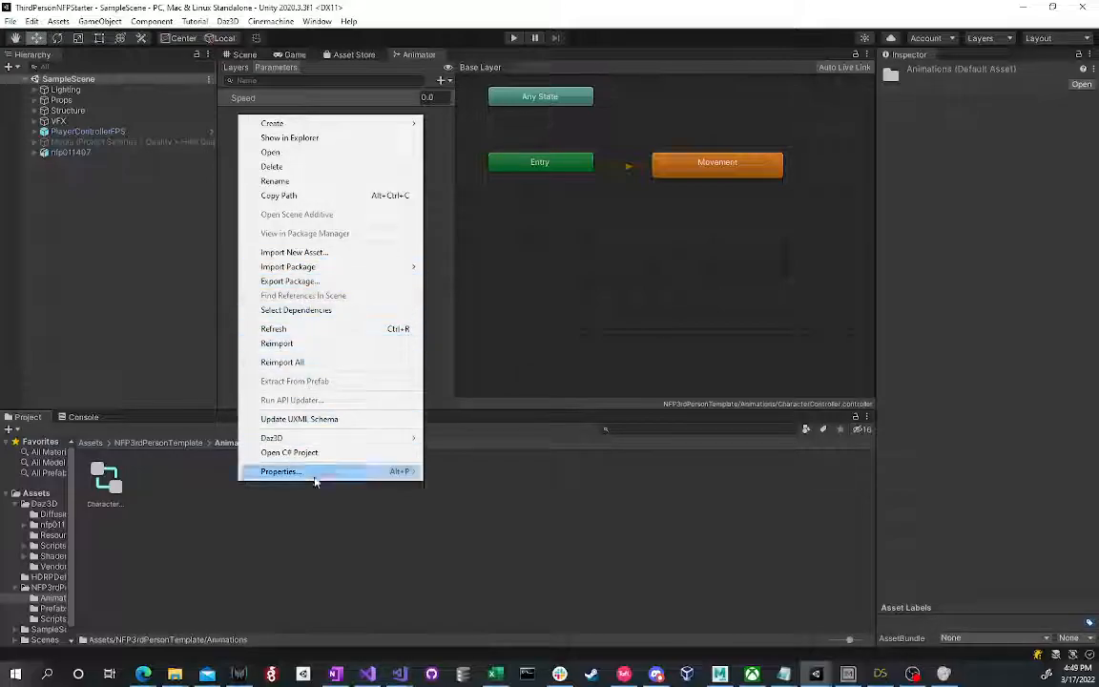
left_click(206, 500)
right_click(208, 493)
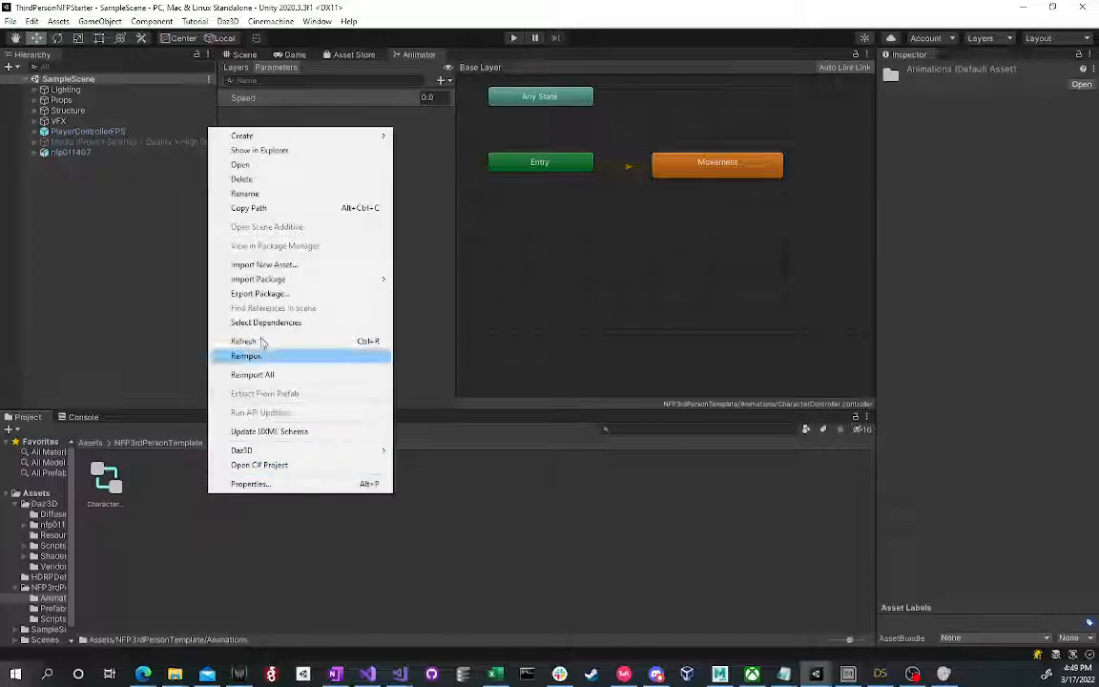
left_click(267, 266)
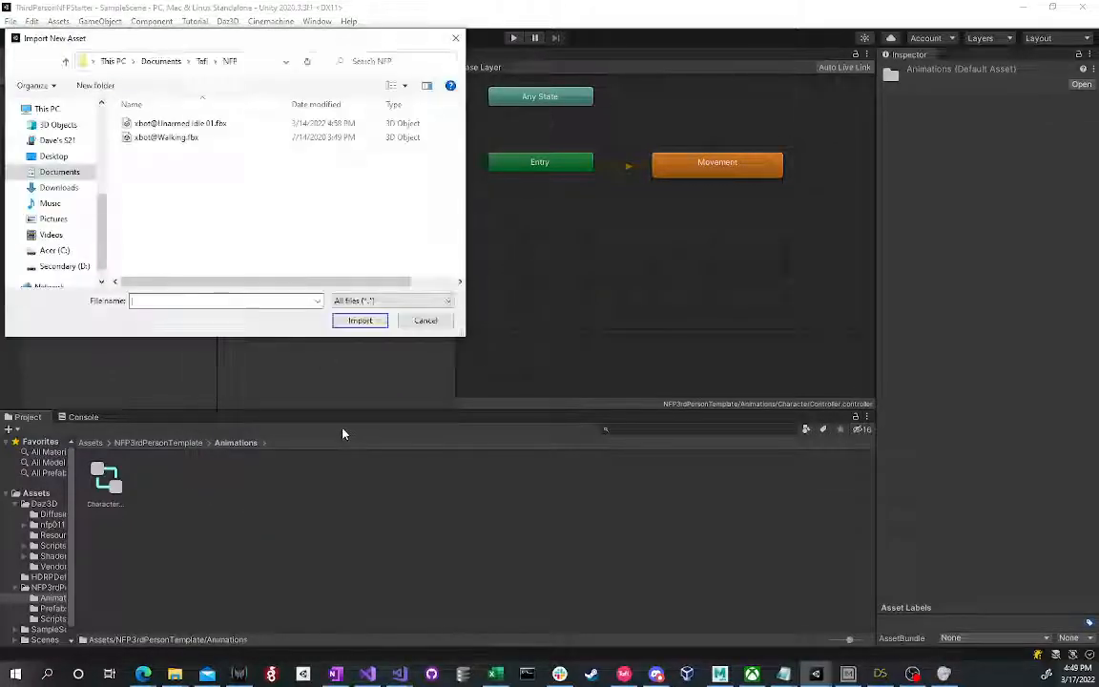
left_click(167, 137)
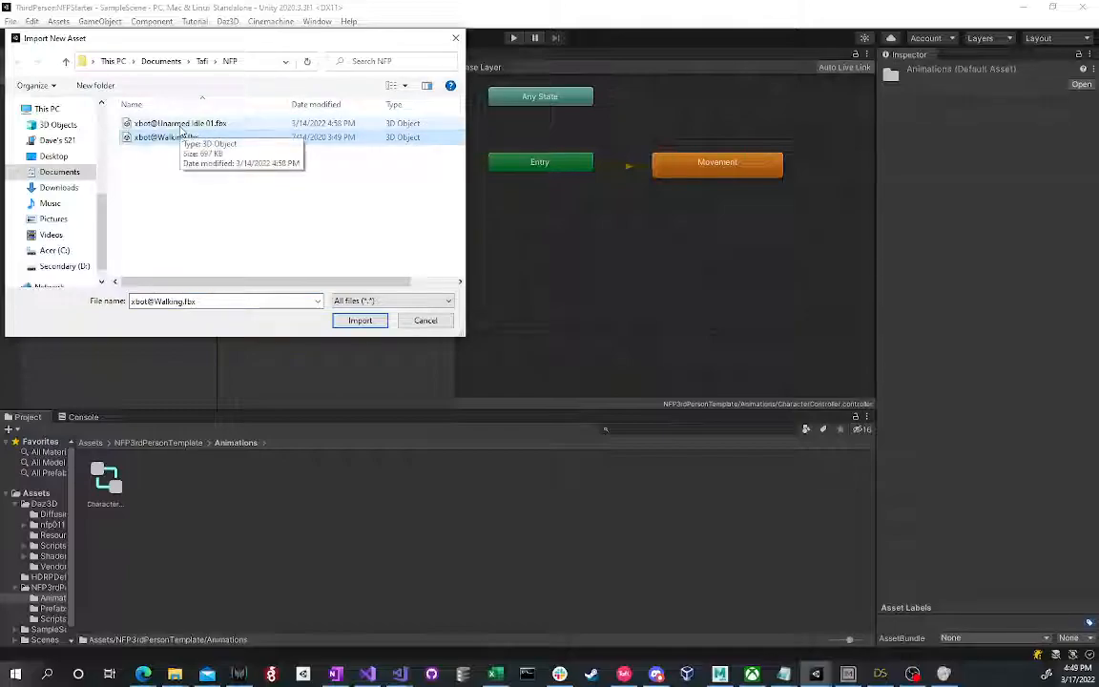
left_click(181, 125, "ctrl")
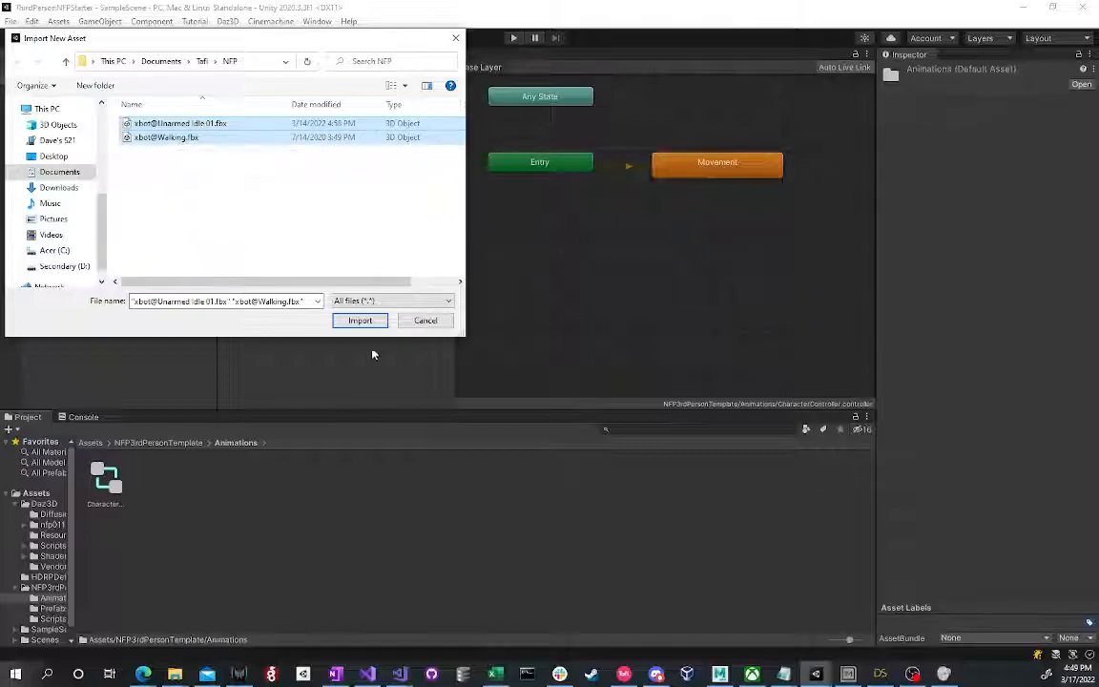
left_click(361, 321)
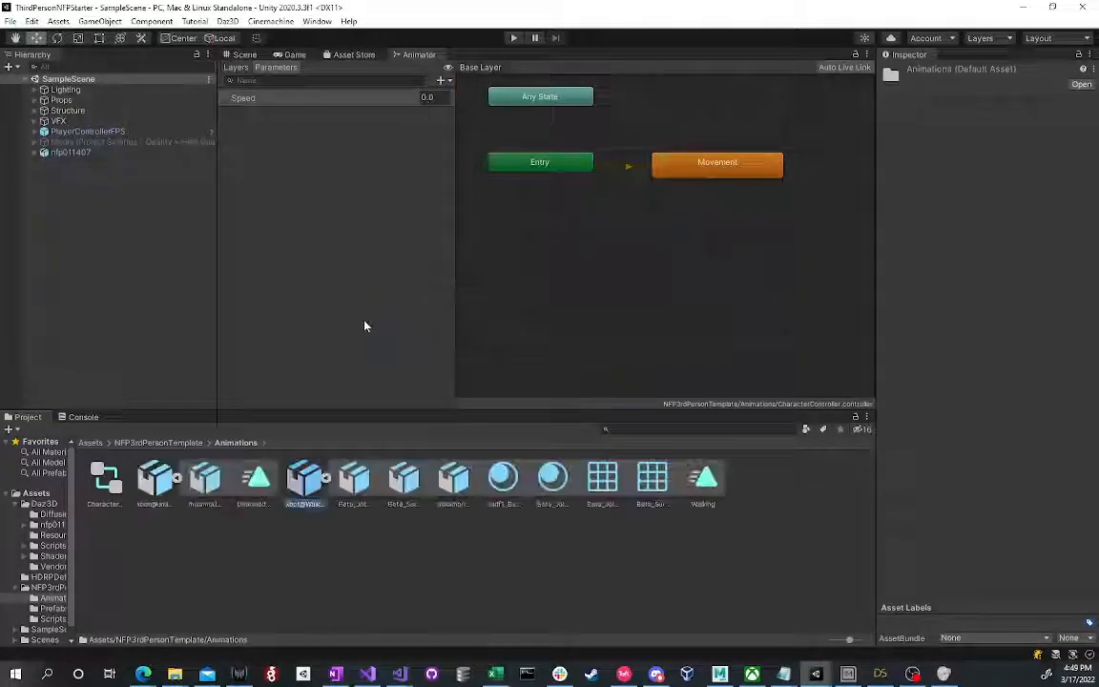
Examine the imported xbot@Unarmed Idle 01 and xbot@Walking assets and the sub-assets each one contains
left_click(164, 490)
left_click(297, 490)
left_click(162, 489)
left_click(312, 489)
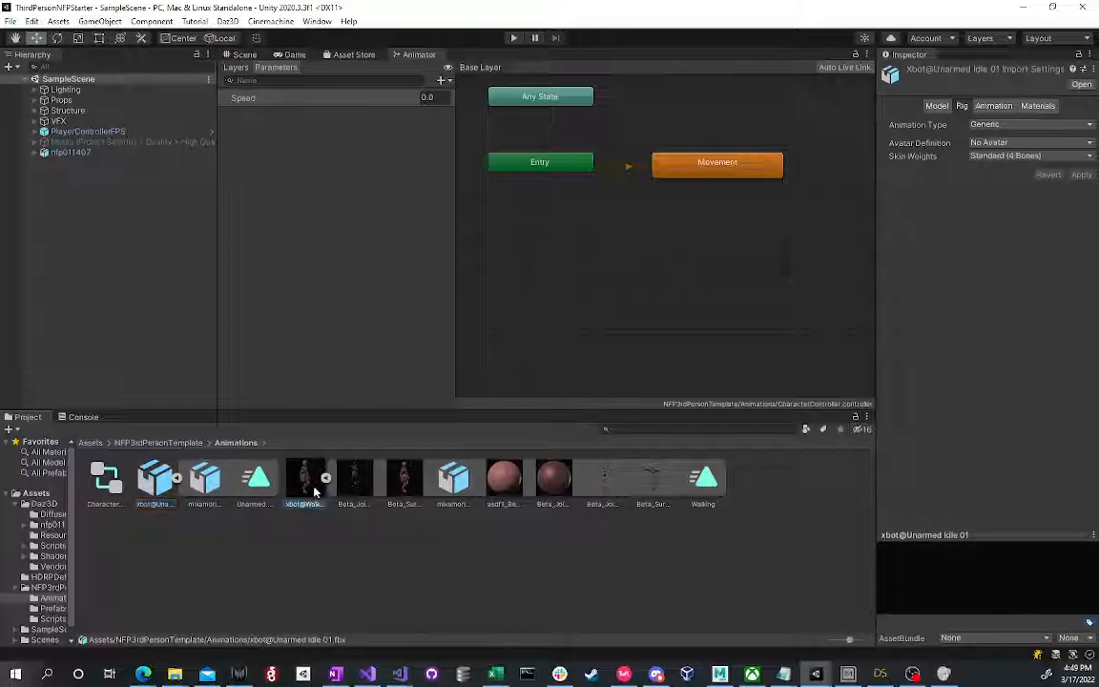
left_click(155, 482)
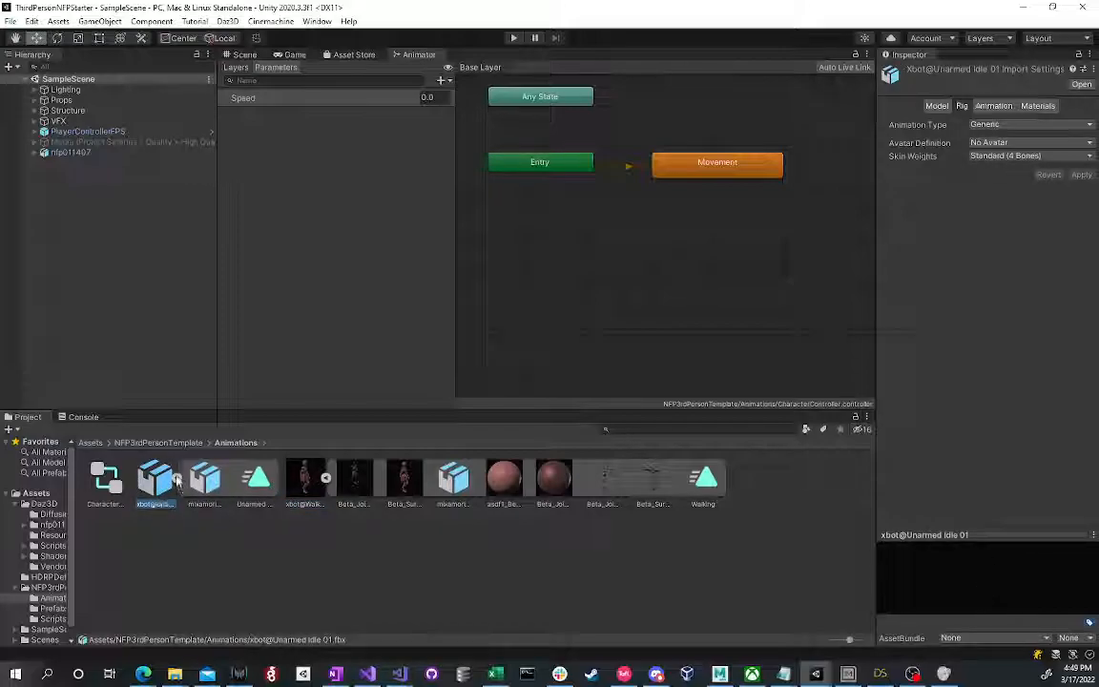
left_click(177, 479)
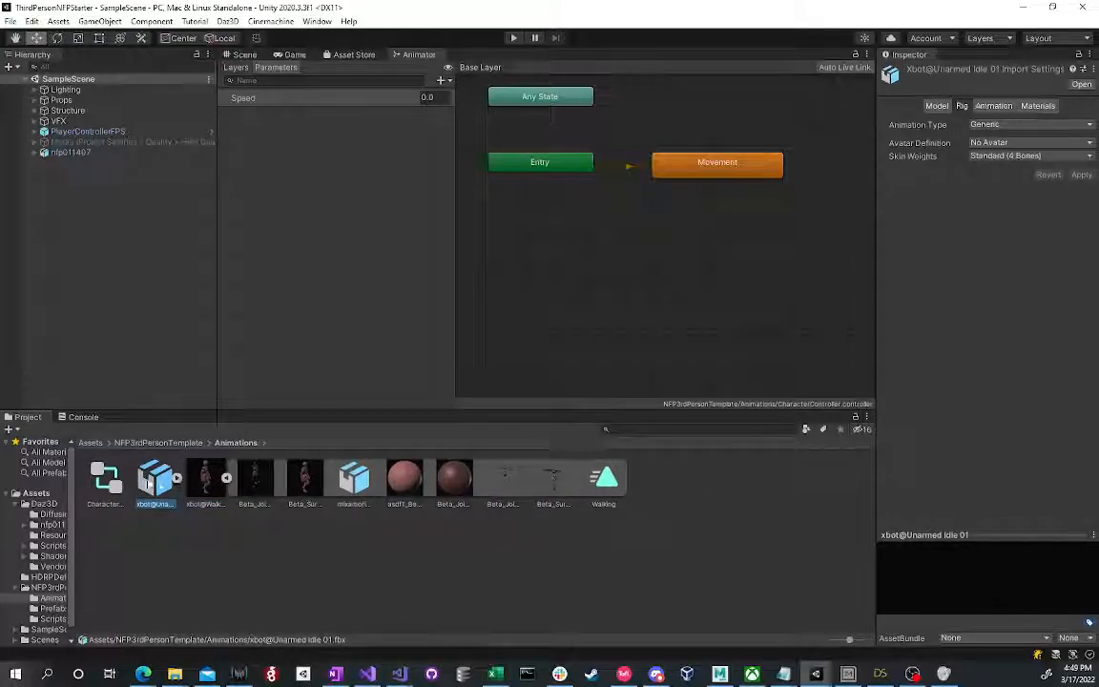
left_click(226, 480)
left_click(199, 480)
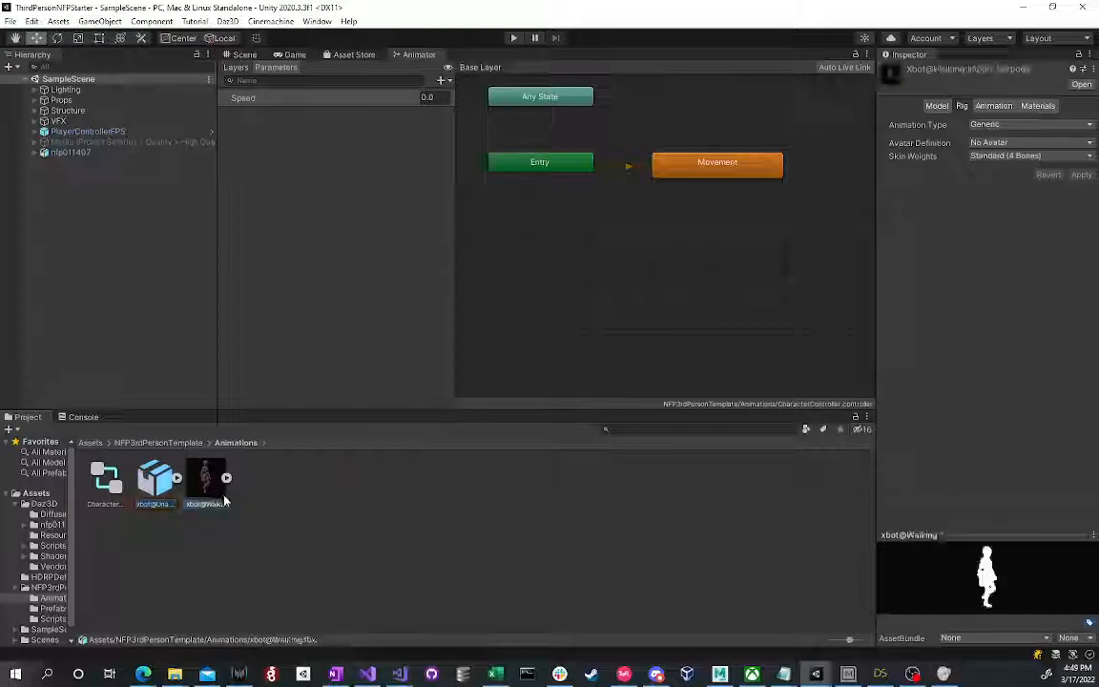
left_click(177, 479)
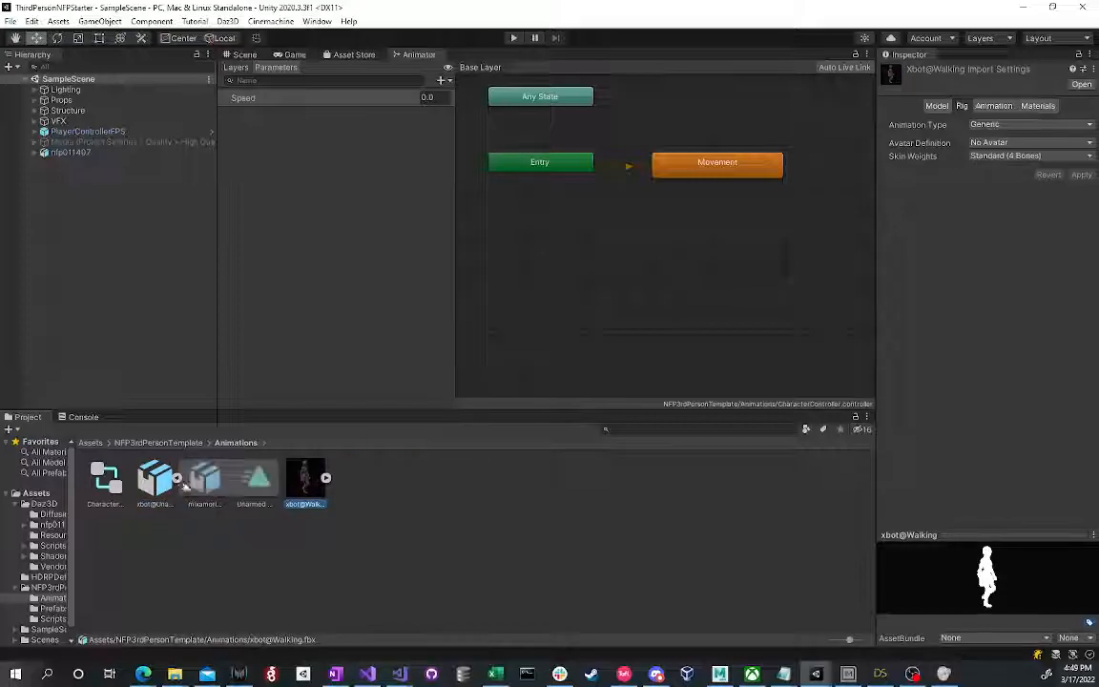
left_click(324, 479)
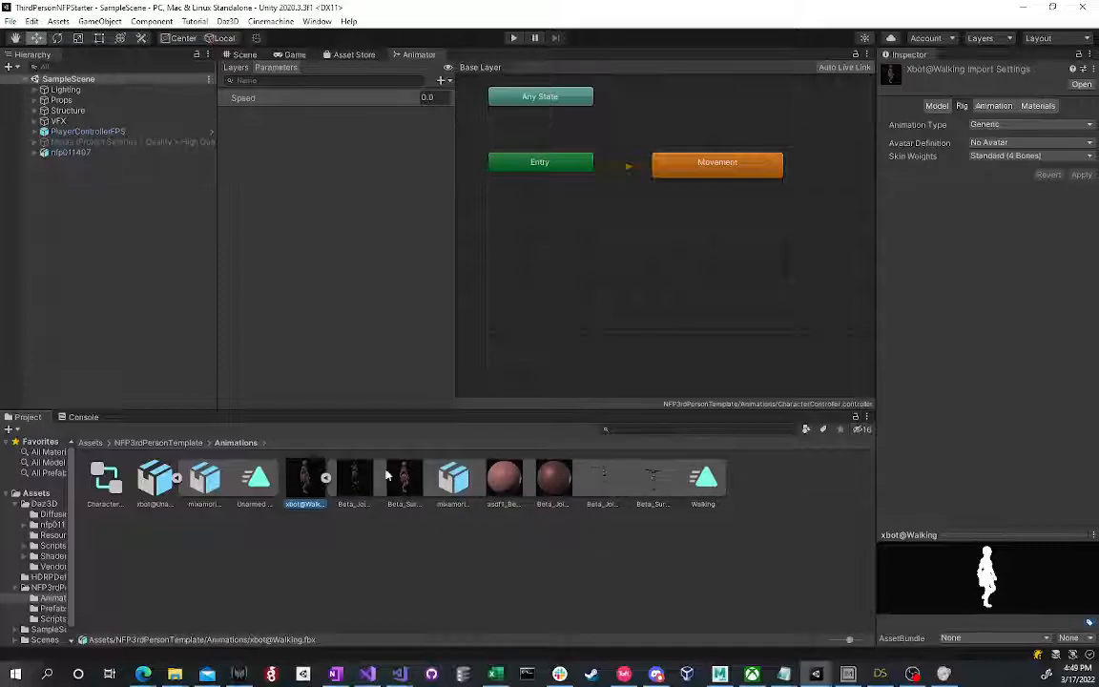
Inspect the Walking and Unarmed Idle 01 animation clips inside their imported models, and collapse both models
left_click(703, 482)
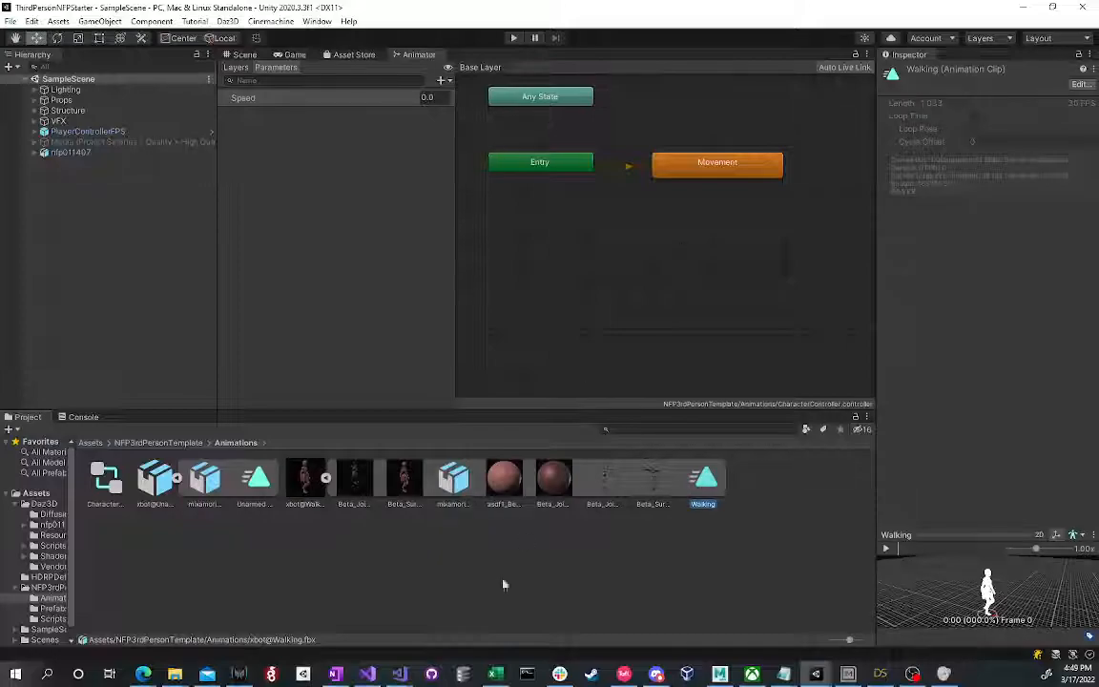
left_click(167, 486)
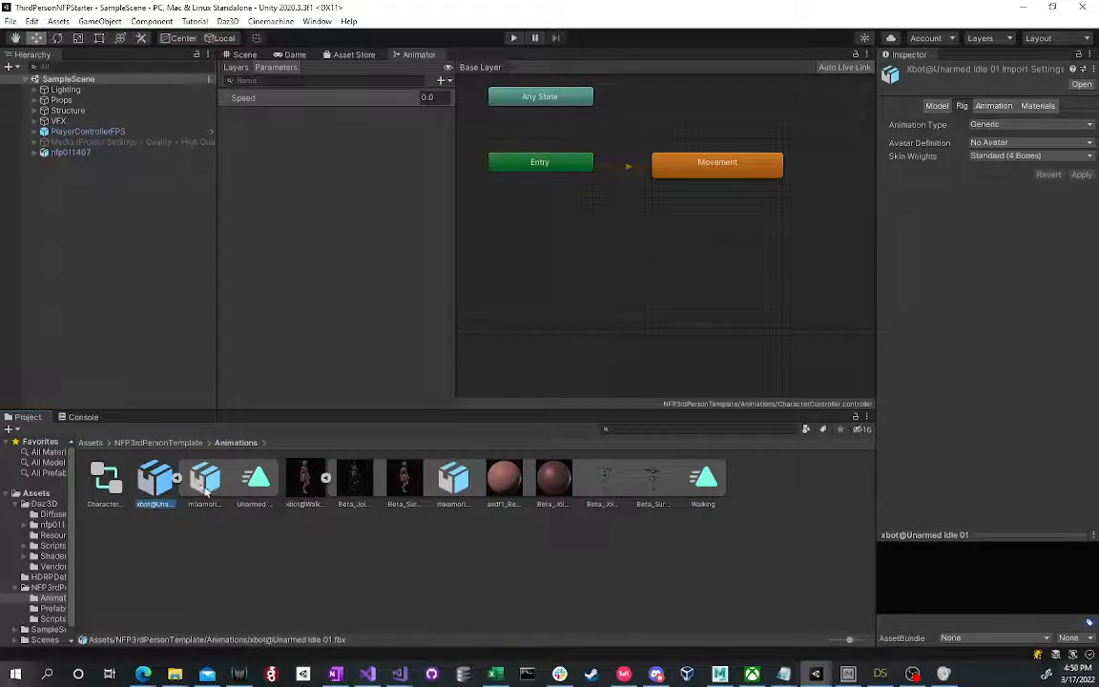
left_click(210, 487)
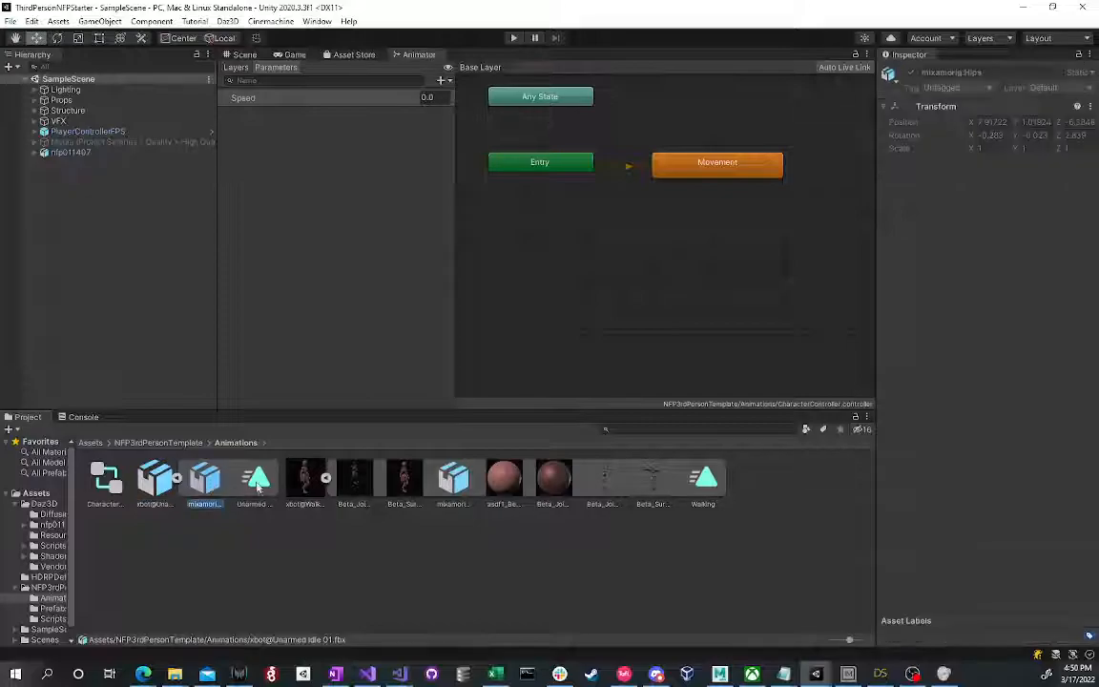
left_click(258, 484)
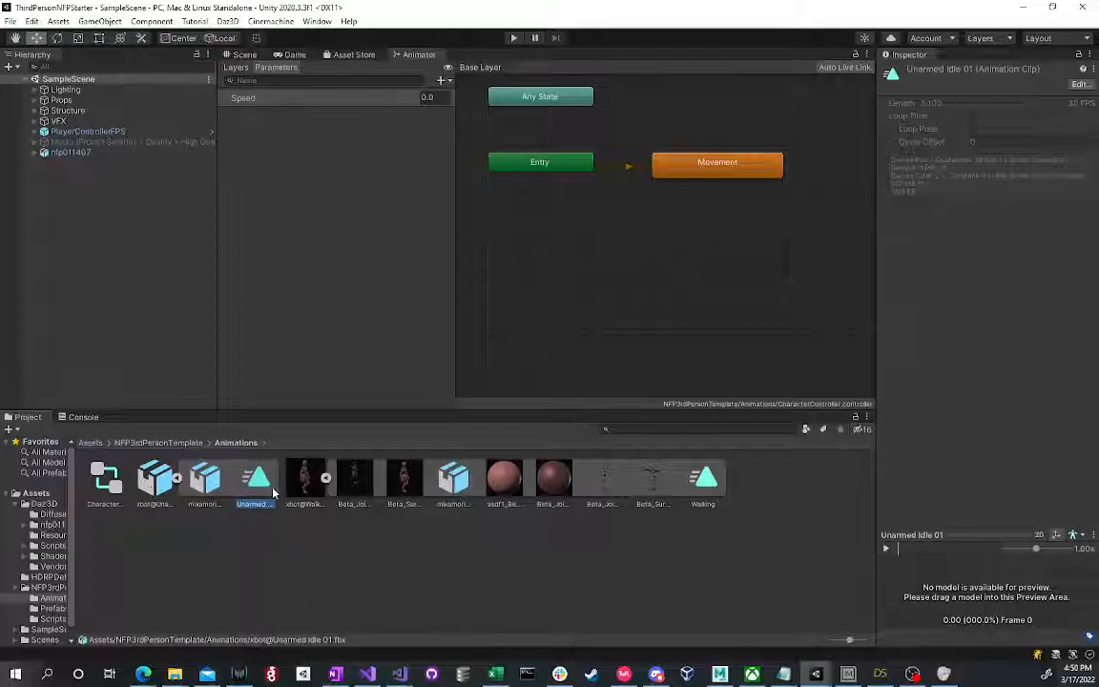
left_click(250, 529)
left_click(257, 484)
left_click(164, 491)
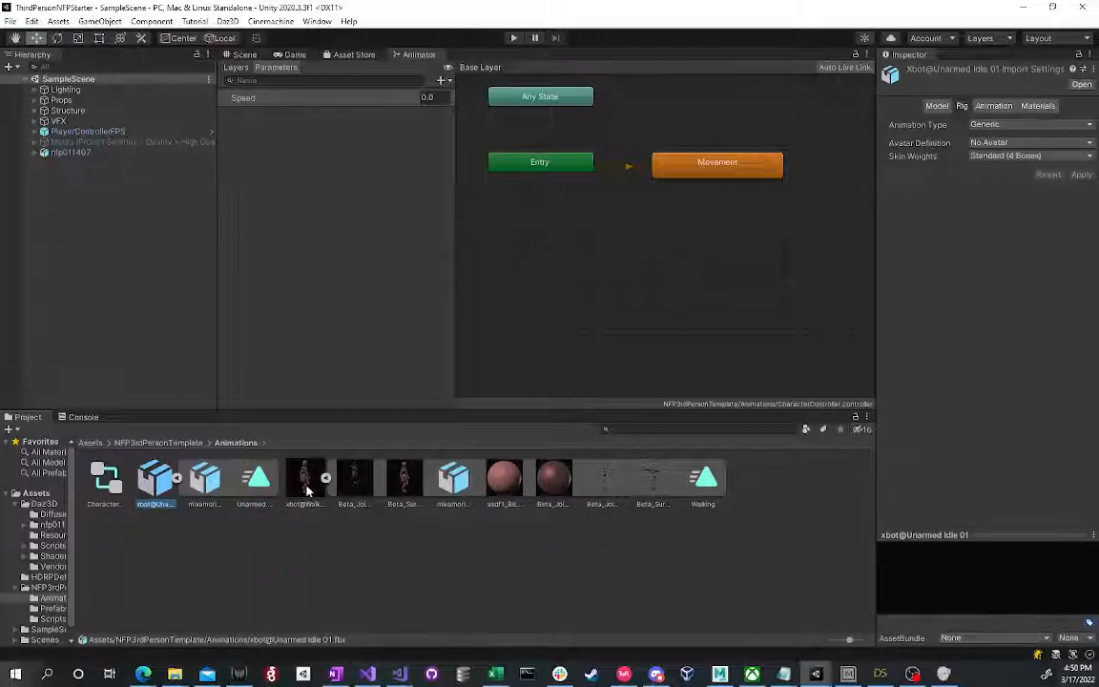
left_click(307, 490)
left_click(180, 479)
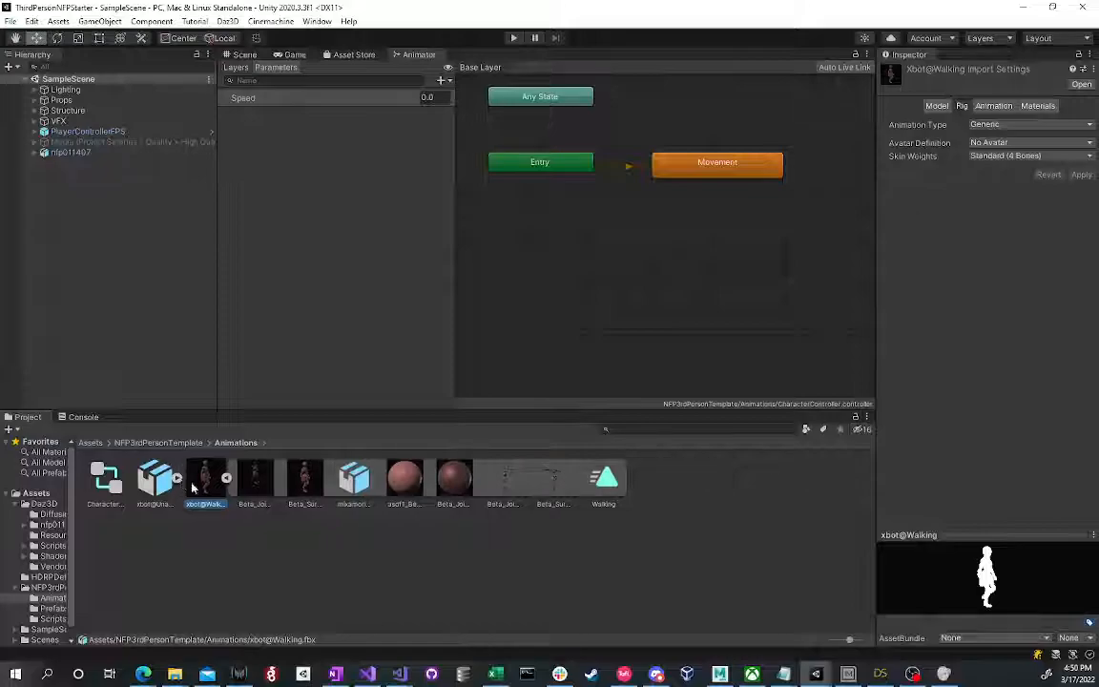
left_click(226, 478)
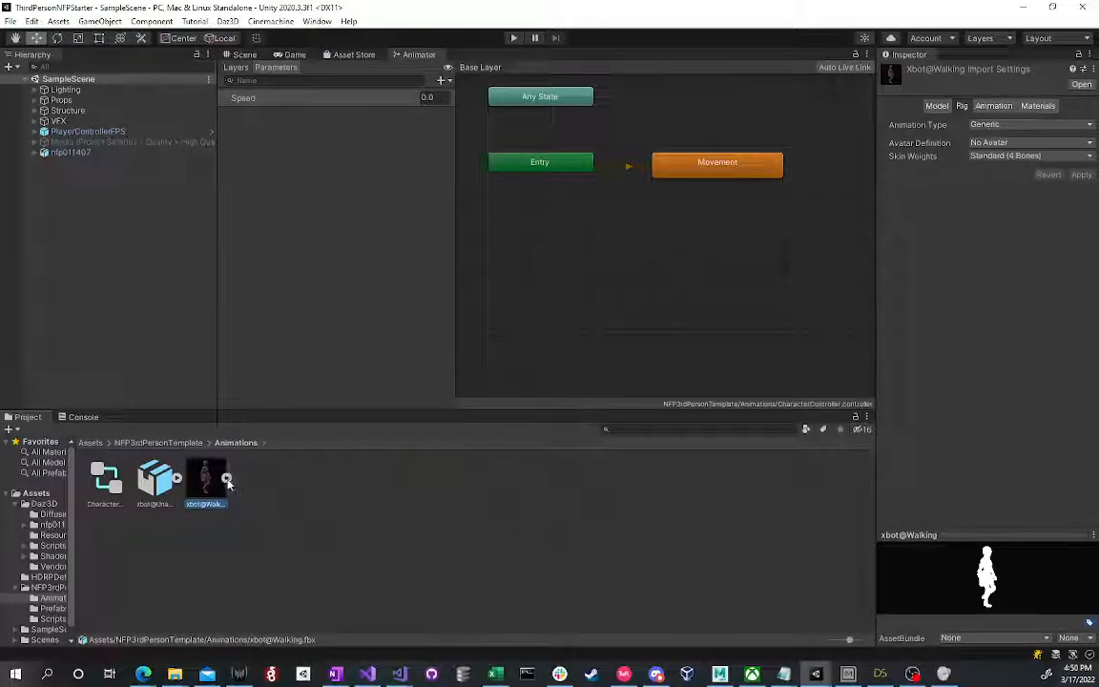
Set the rig animation type of xbot@Unarmed Idle 01 to Humanoid and apply it
left_click(145, 484)
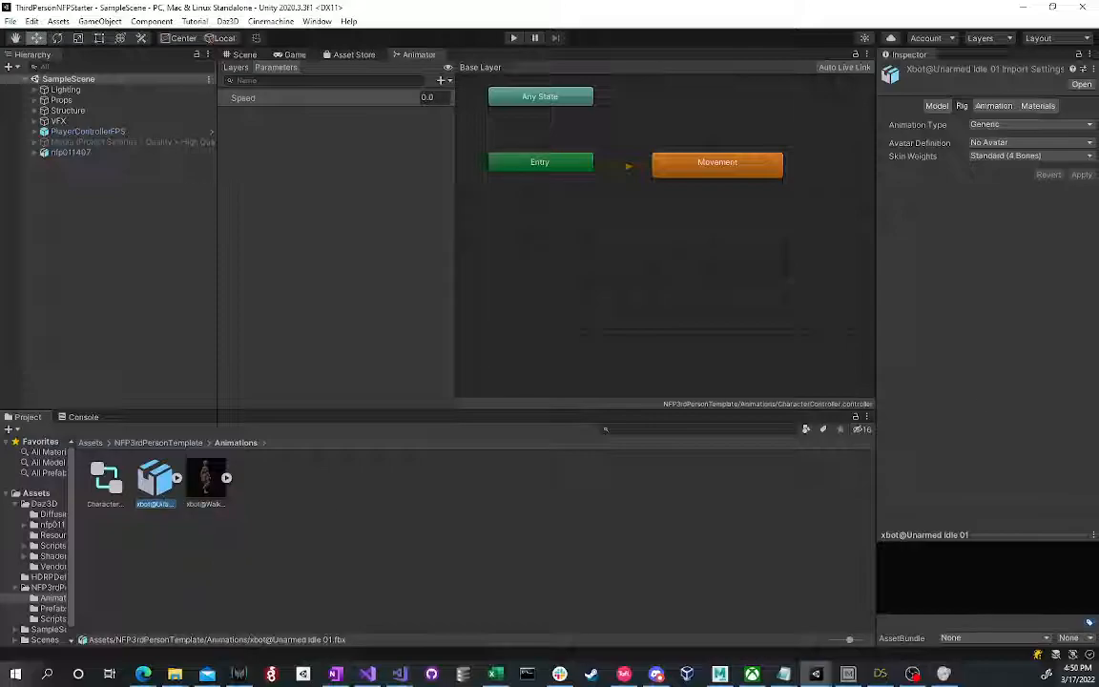
left_click(1009, 125)
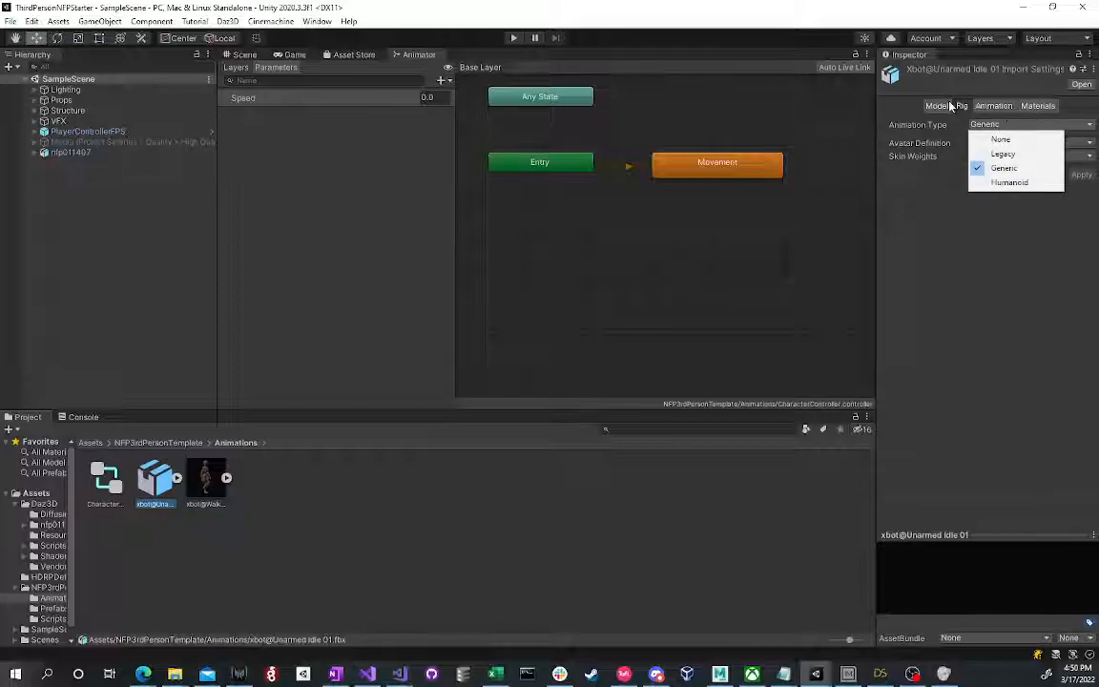
left_click(160, 485)
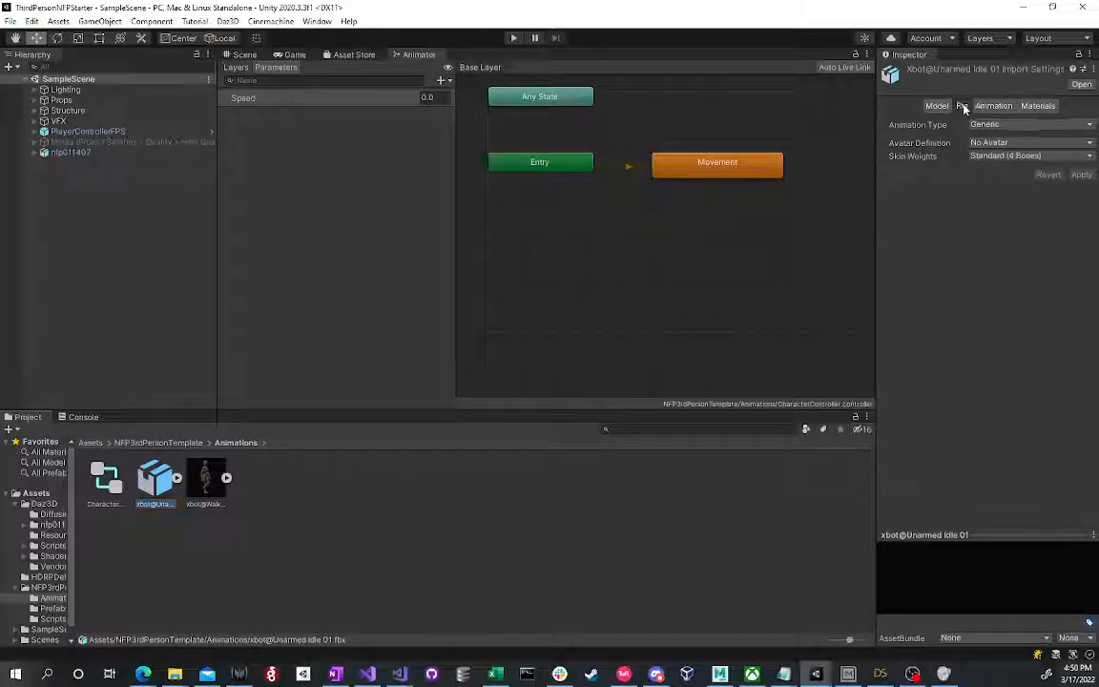
left_click(984, 125)
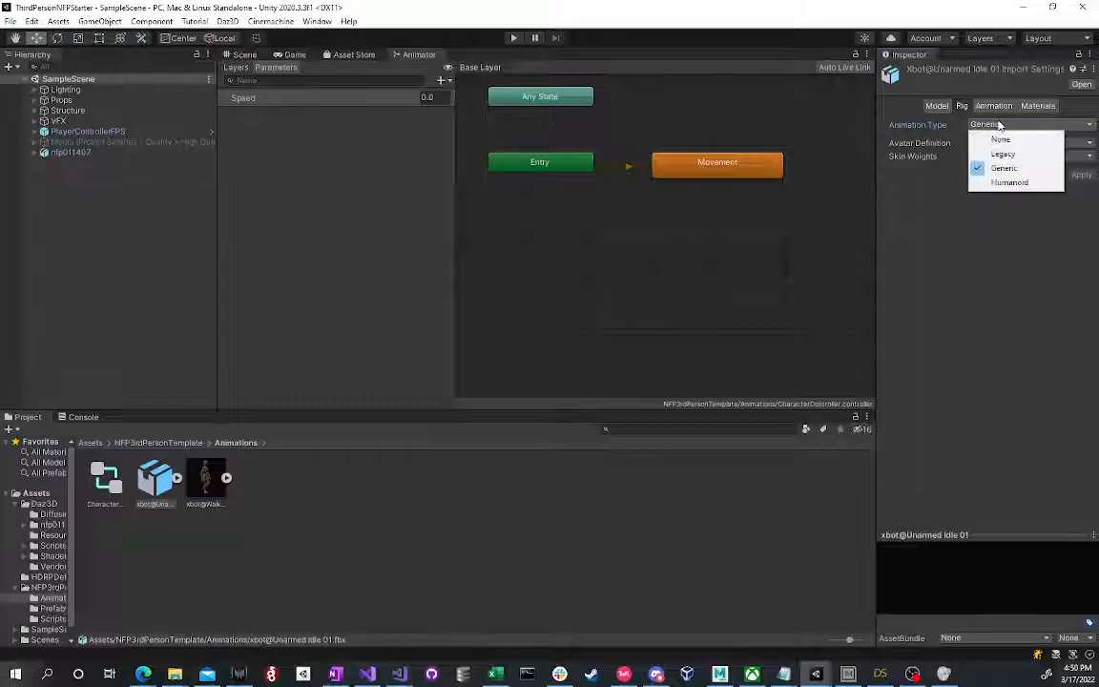
left_click(999, 188)
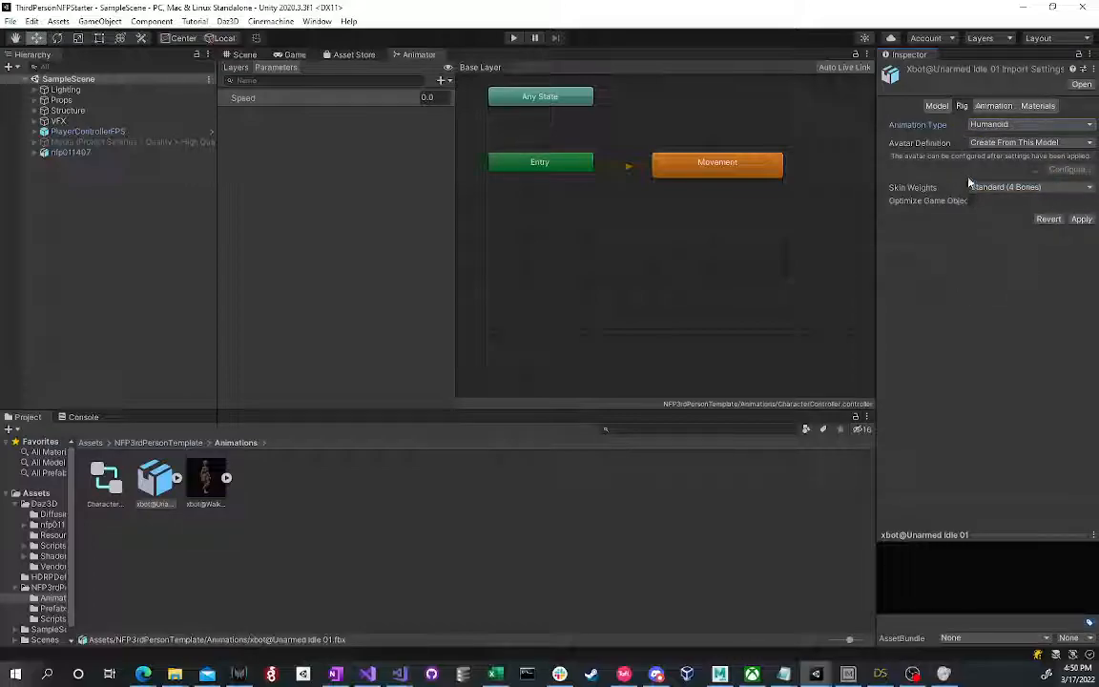
left_click(1081, 220)
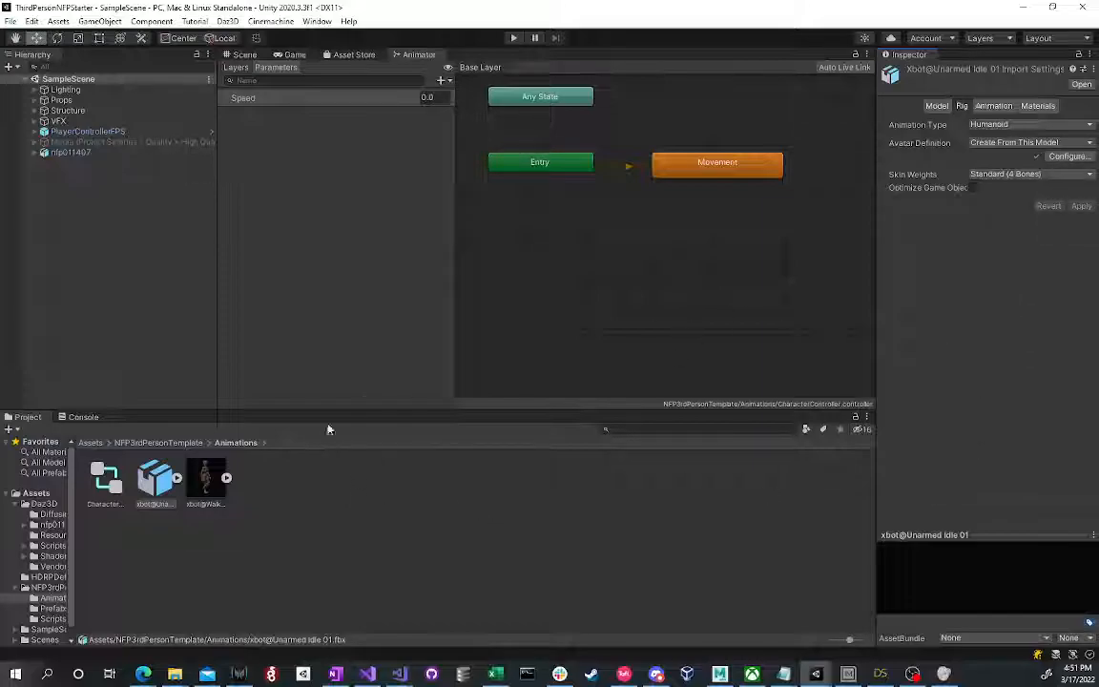
Set the rig animation type of xbot@Walking to Humanoid and apply it
left_click_drag(207, 485, 261, 485)
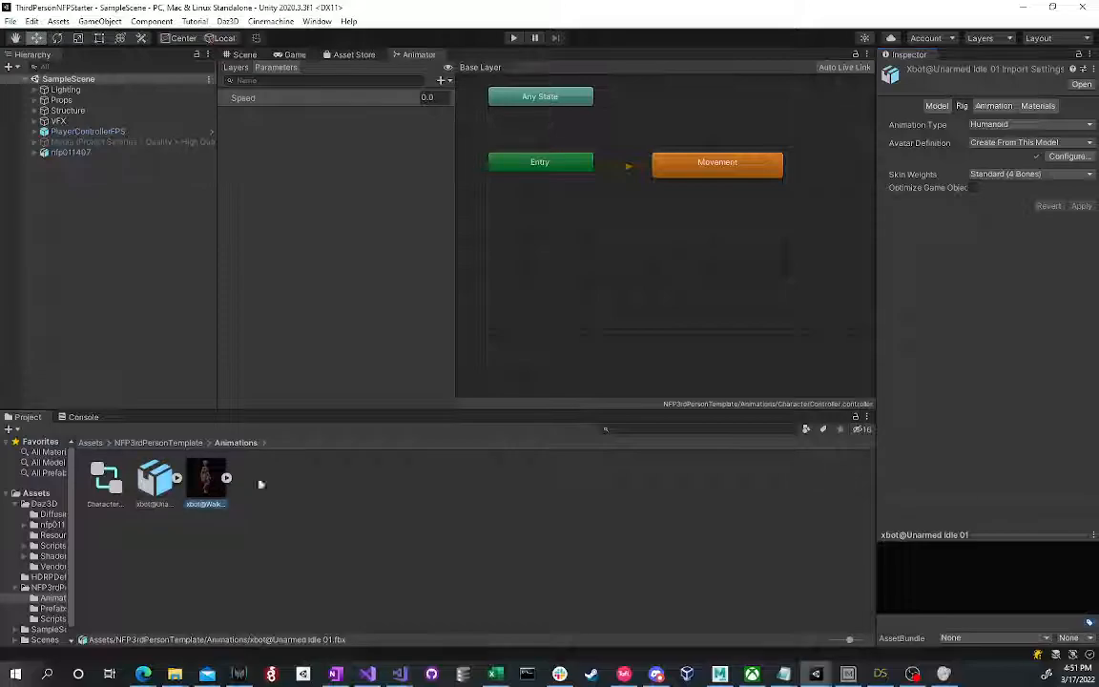
left_click(1000, 123)
left_click(1010, 187)
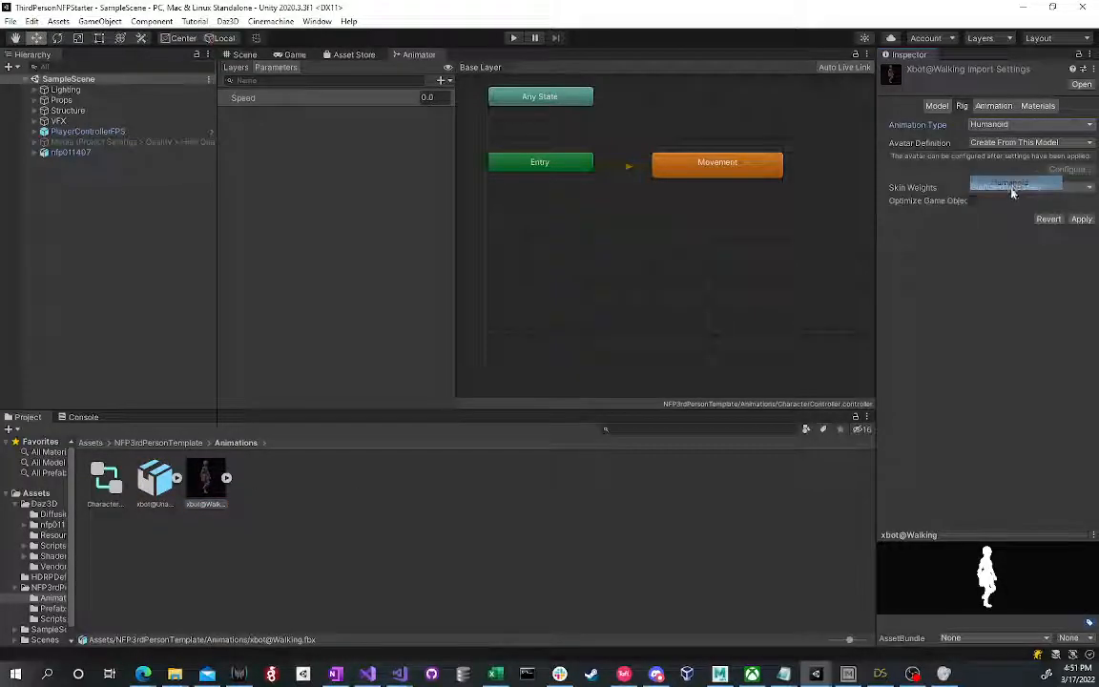
left_click(1081, 219)
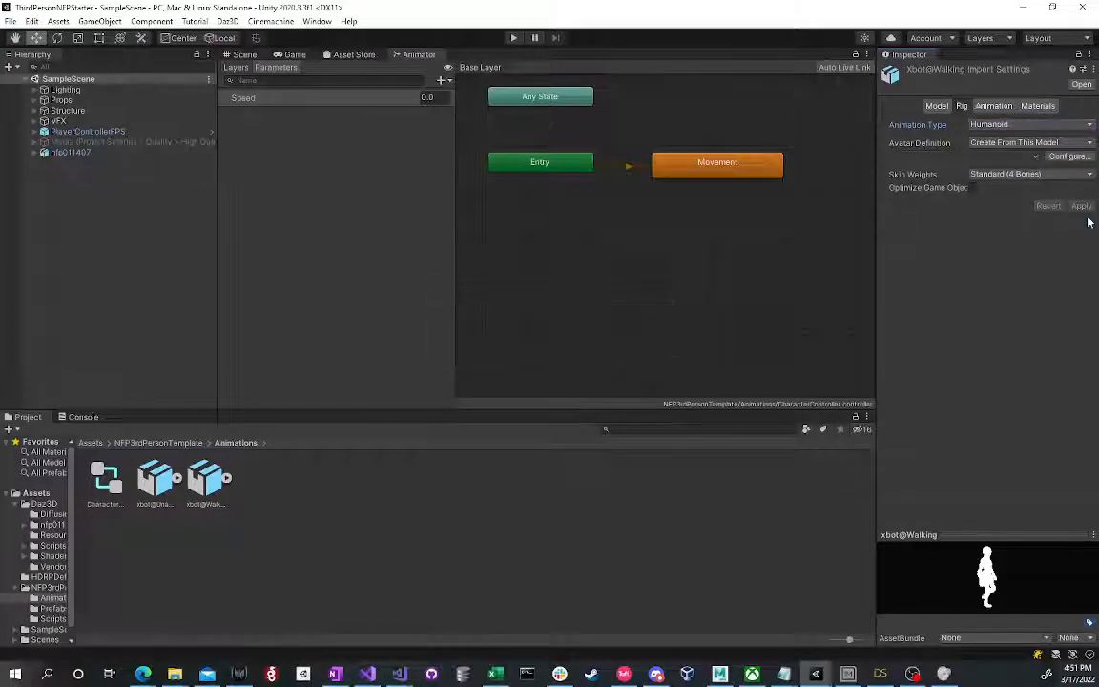
Duplicate the Unarmed Idle 01 and Walking animation clips out of their imported models as standalone clips
left_click(177, 479)
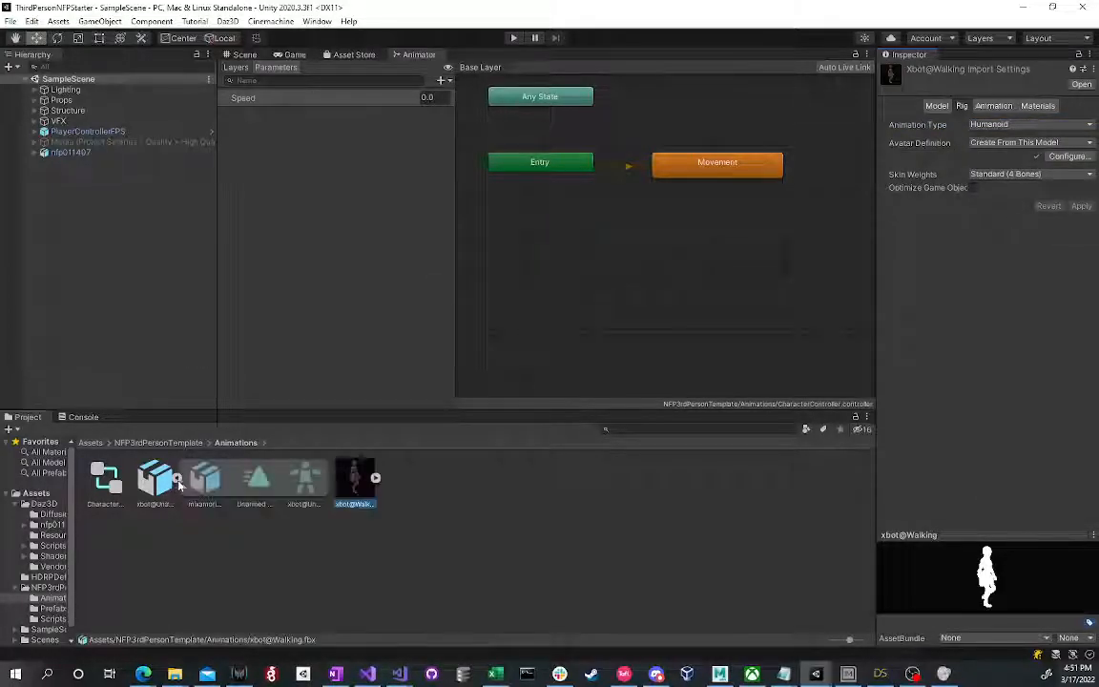
left_click(375, 477)
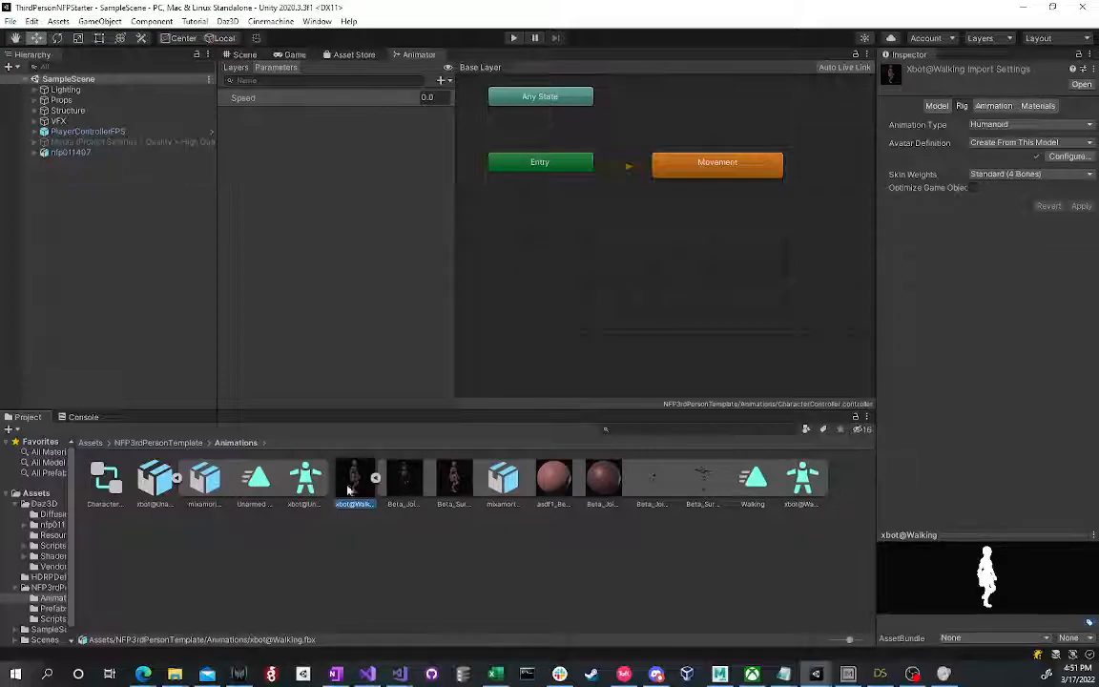
left_click(308, 482)
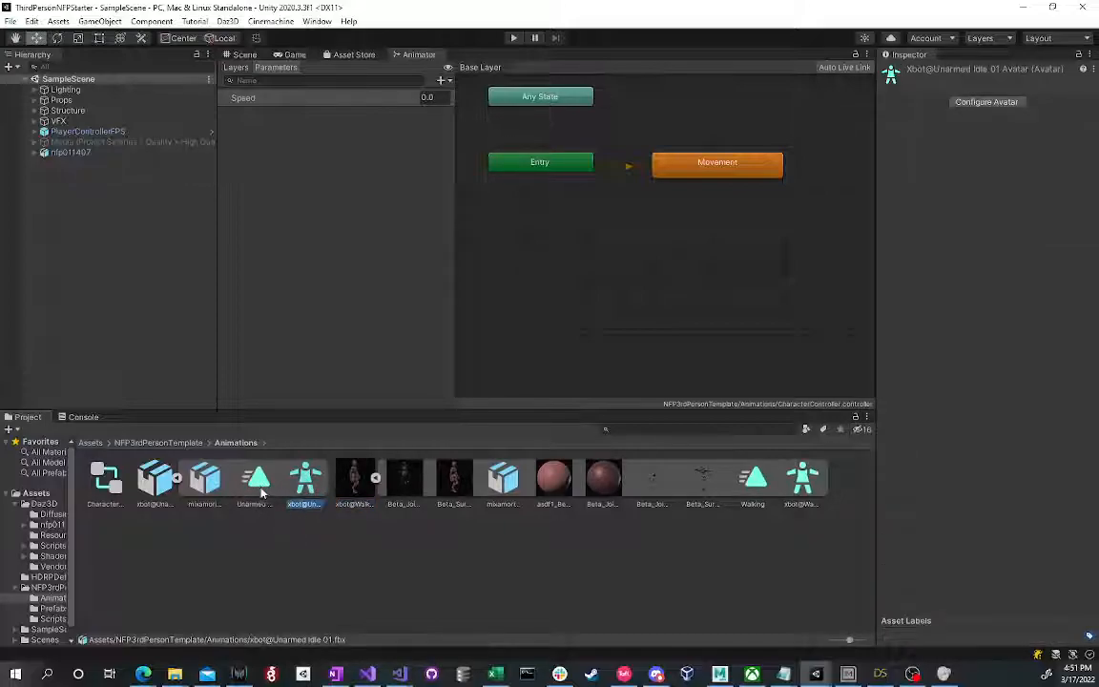
left_click(271, 502)
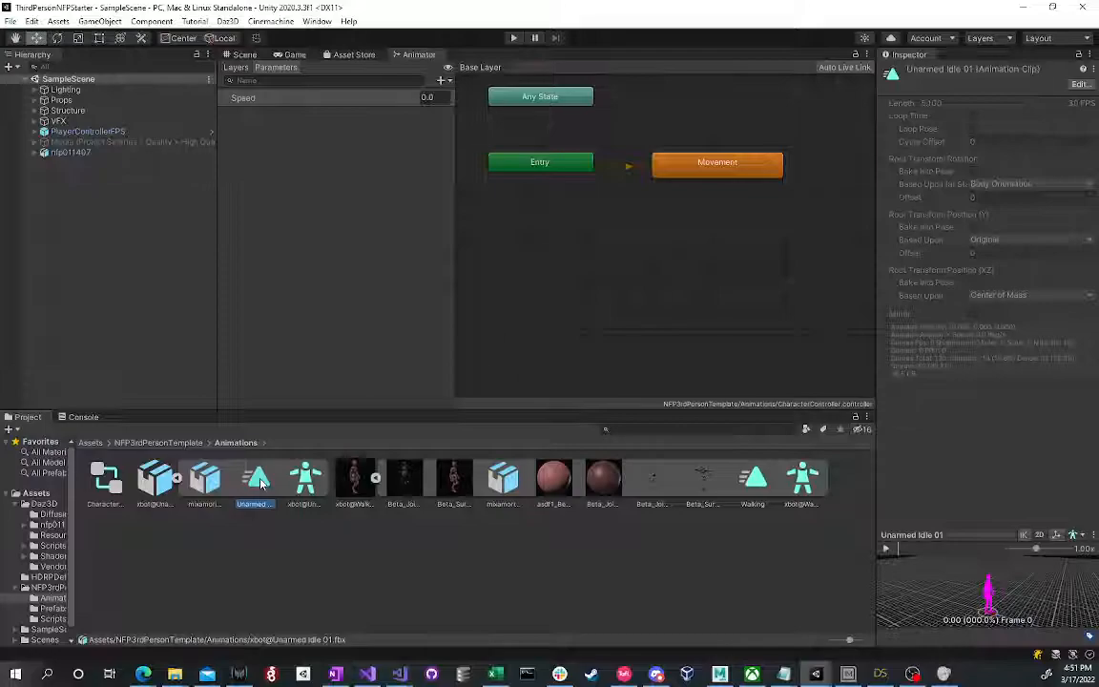
key("ctrl+d")
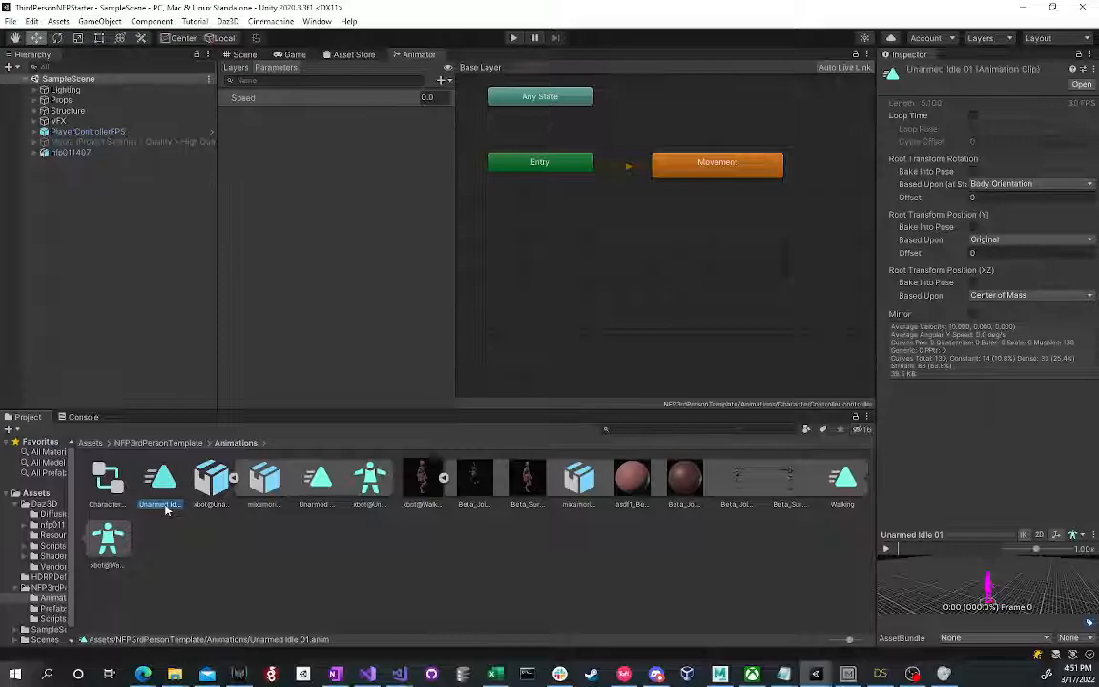
left_click(857, 480)
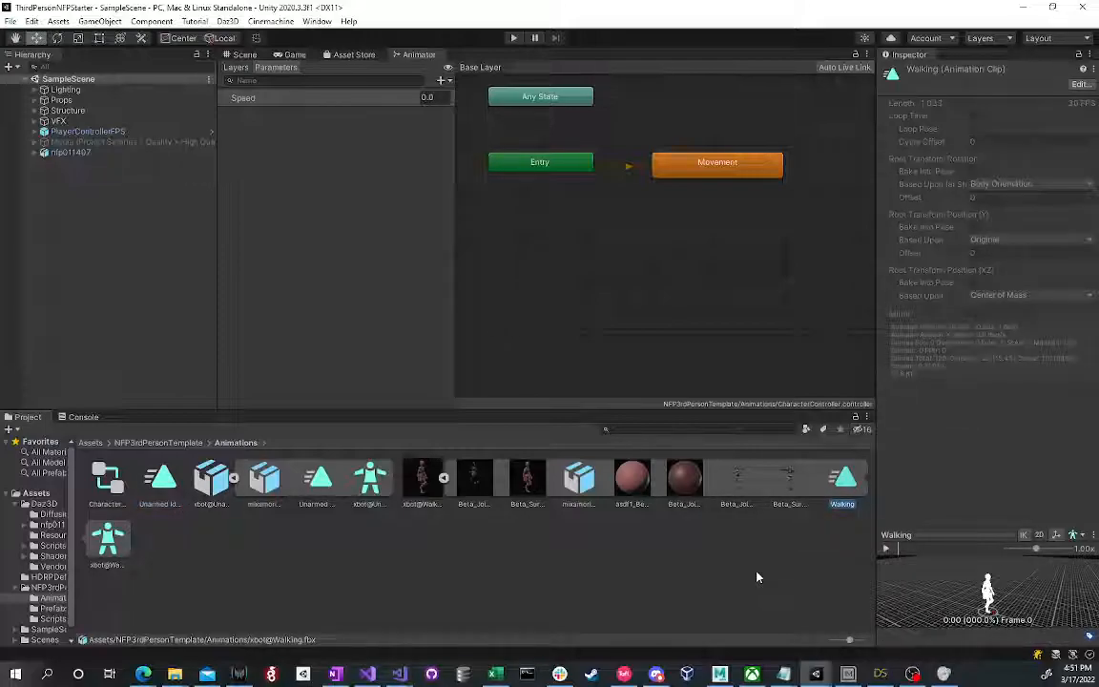
key("ctrl+d")
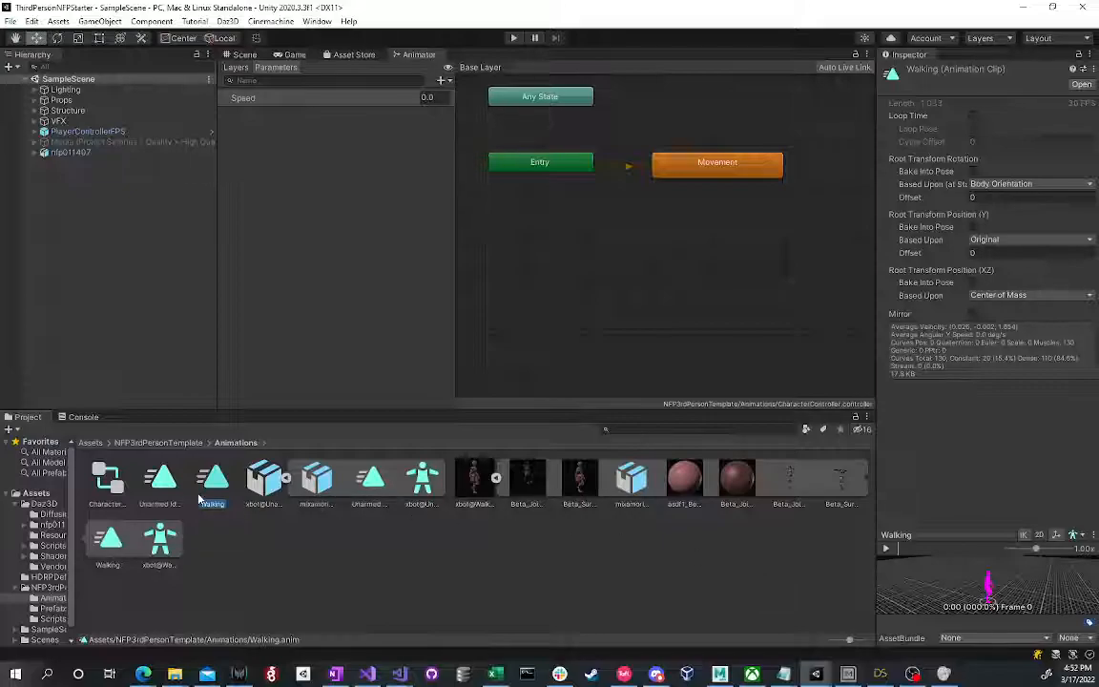
Delete the original xbot@Unarmed Idle 01 and xbot@Walking models from the Animations folder
left_click(158, 485)
left_click(216, 488)
left_click(266, 491)
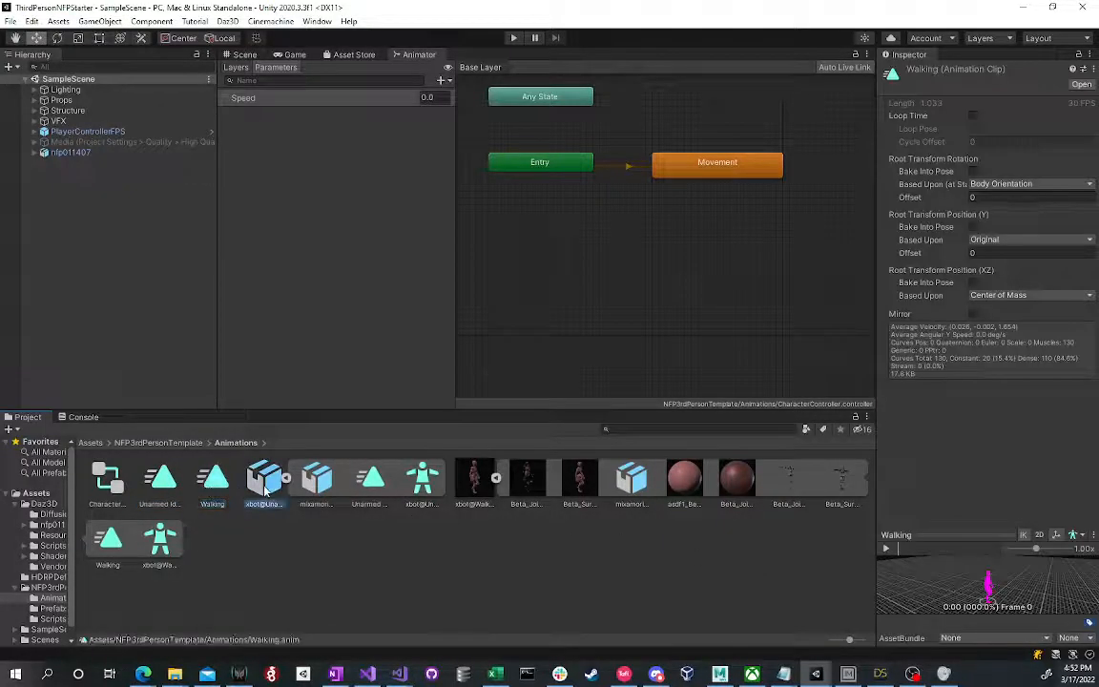
right_click(472, 480)
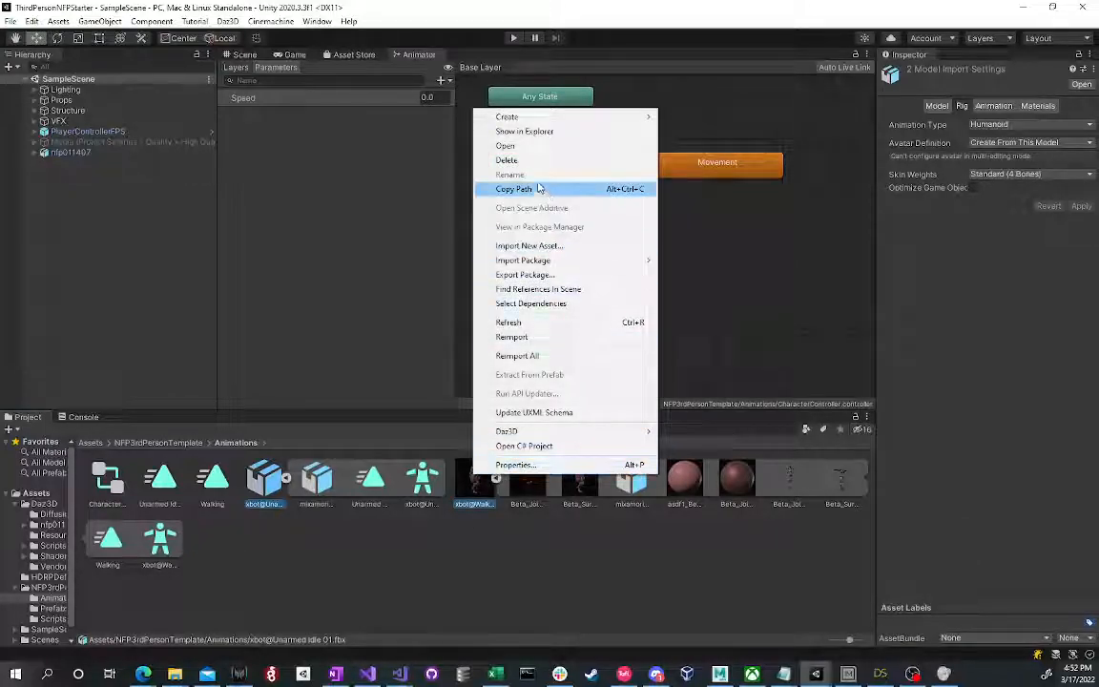
left_click(506, 159)
left_click(592, 366)
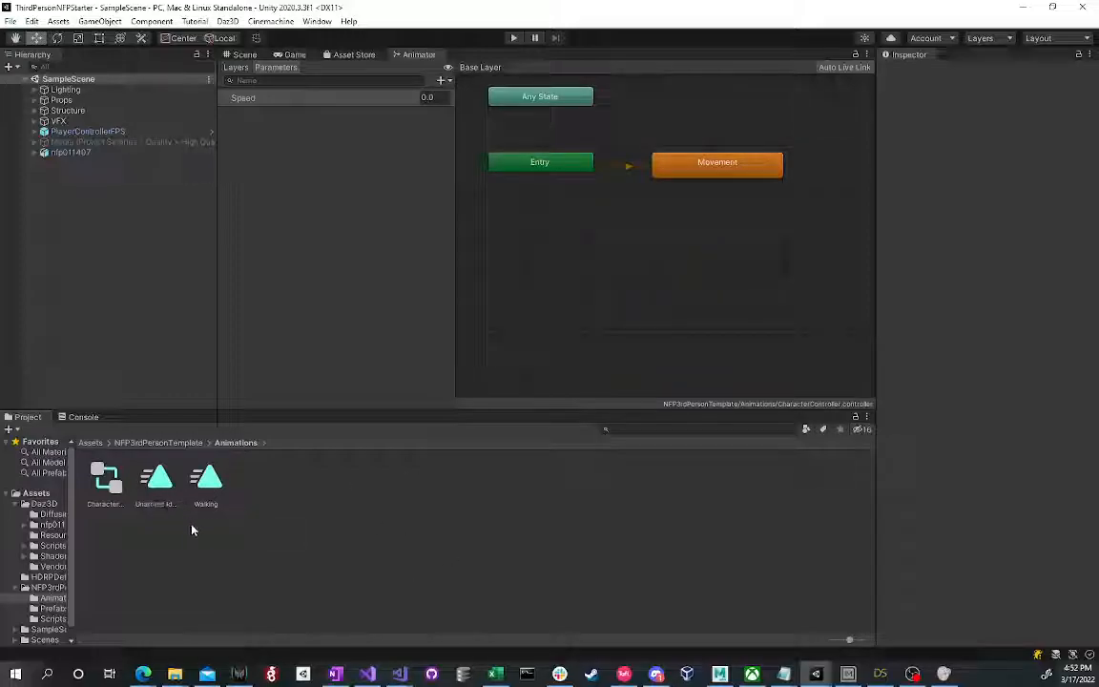
Enable Loop Time on the standalone Unarmed Idle 01 and Walking animation clips
left_click(210, 506)
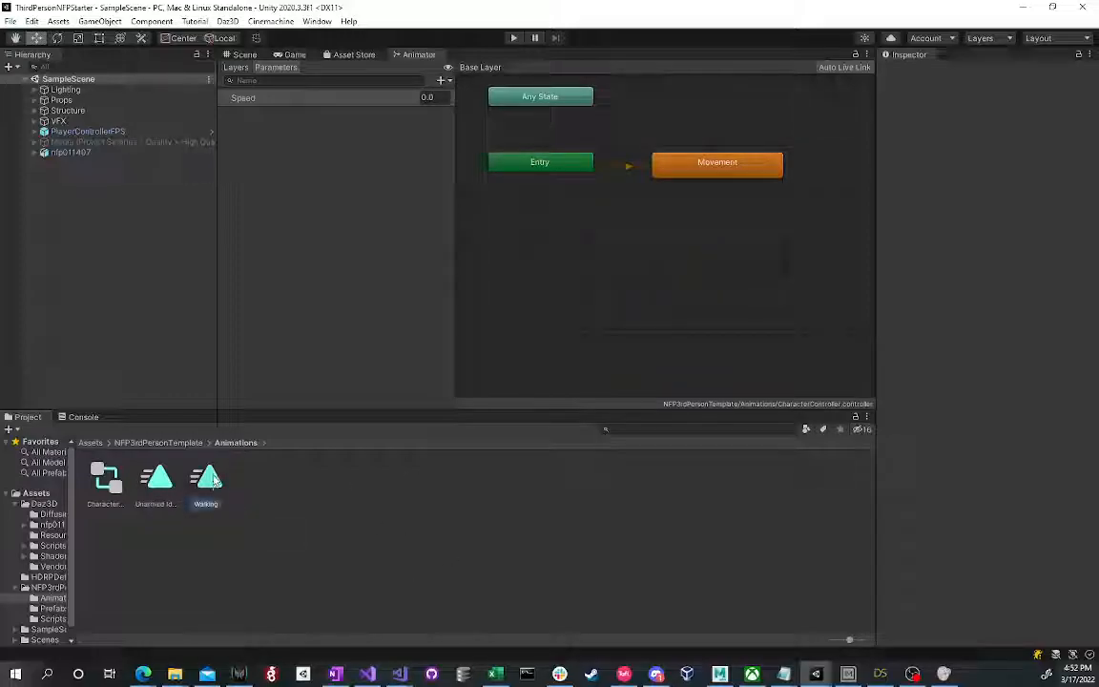
left_click(158, 481)
left_click(973, 115)
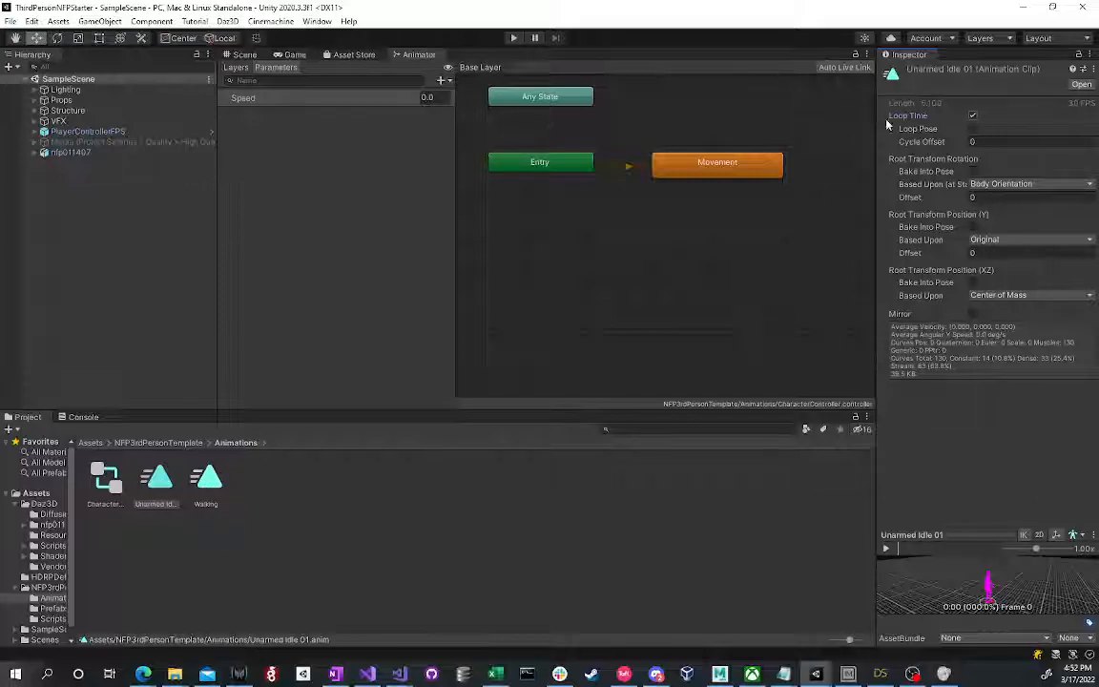
left_click(206, 484)
left_click(974, 116)
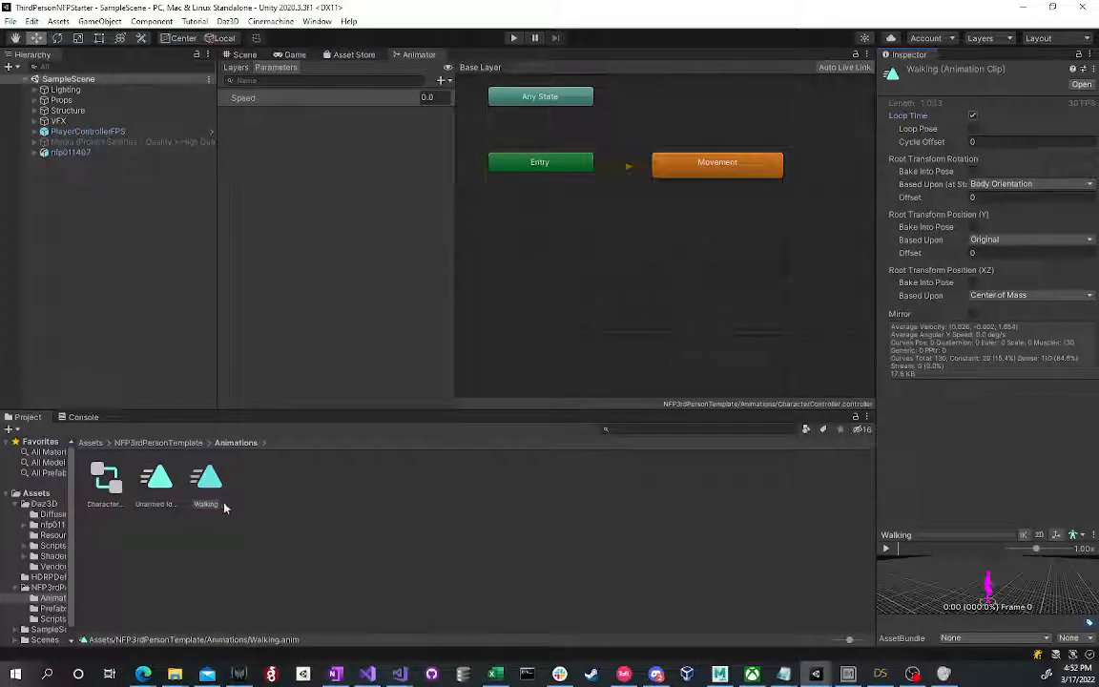
Assign the Unarmed Idle 01 clip to the first motion and the Walking clip to the second motion of the Movement state's blend tree
left_click(151, 482)
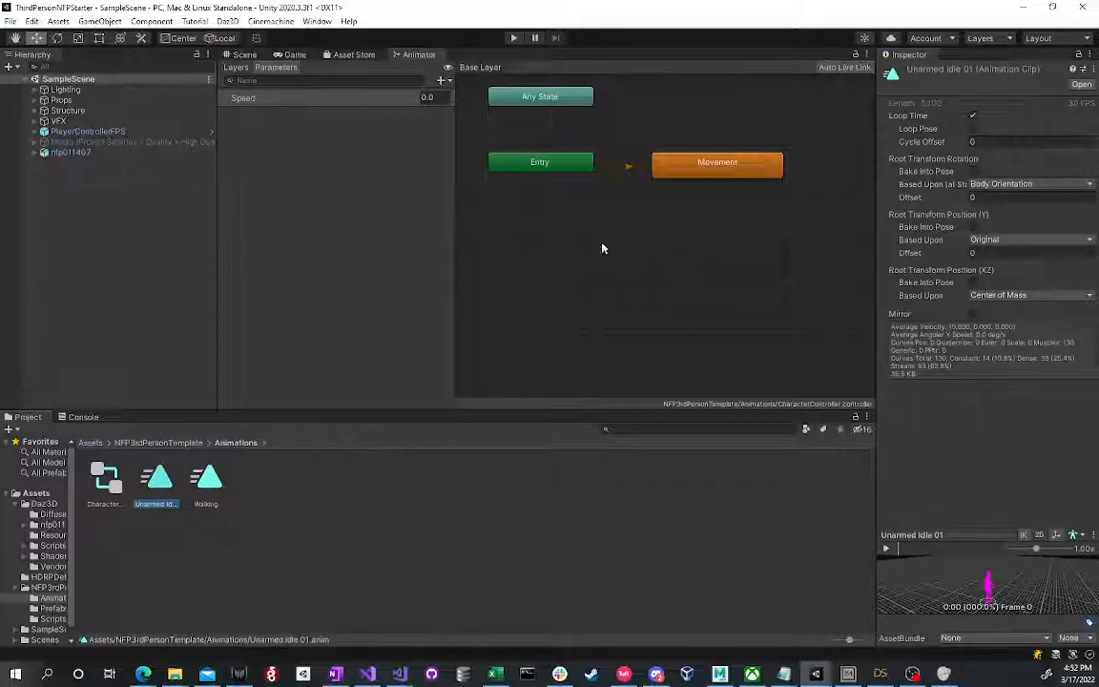
left_click(704, 163)
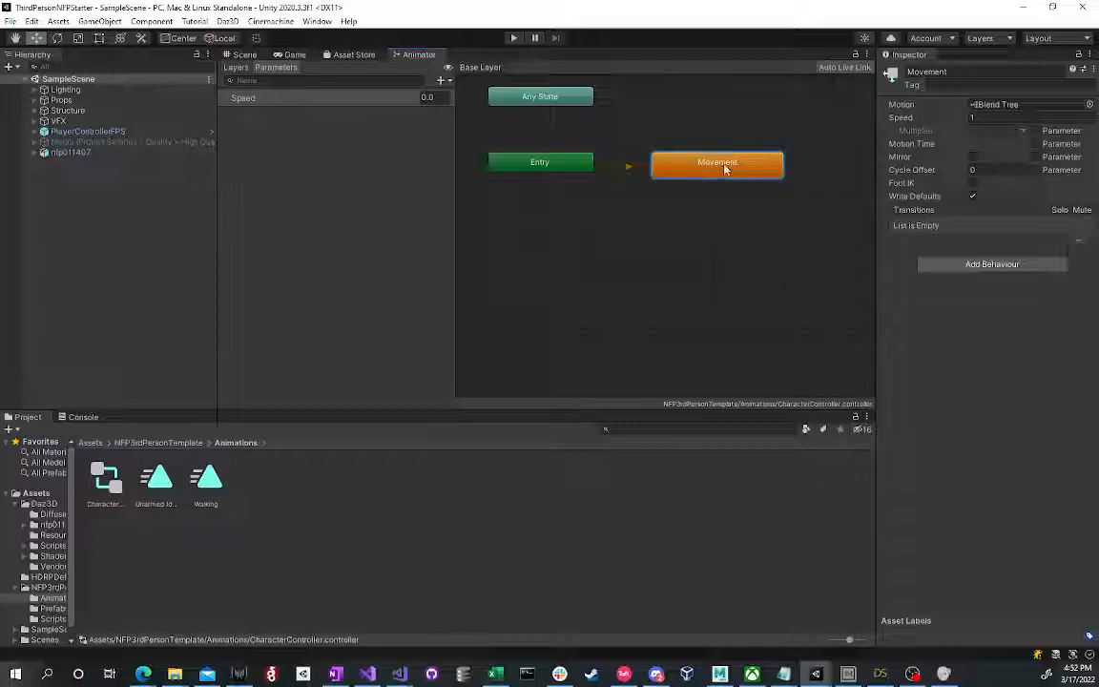
left_click(101, 502)
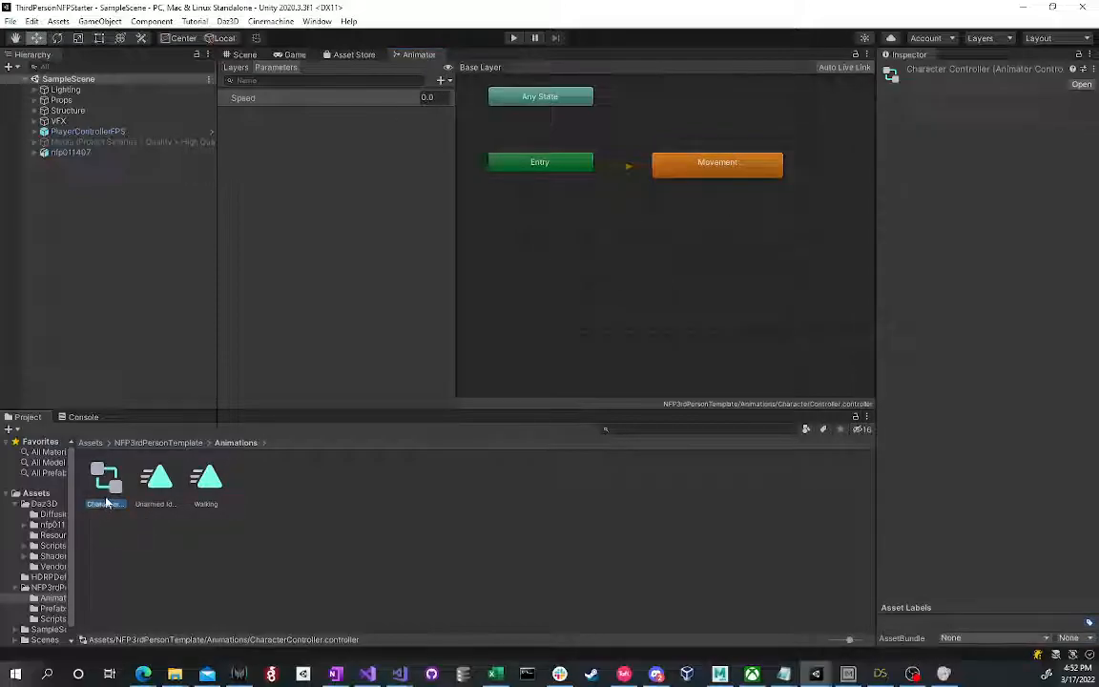
left_click(318, 21)
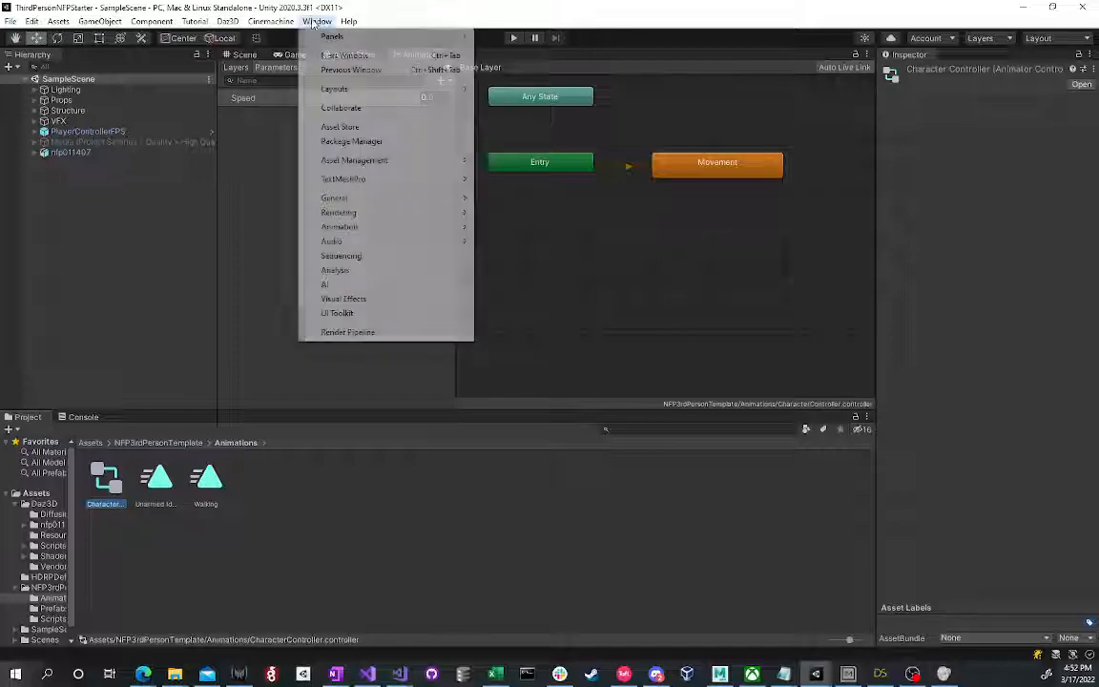
mouse_move(397, 230)
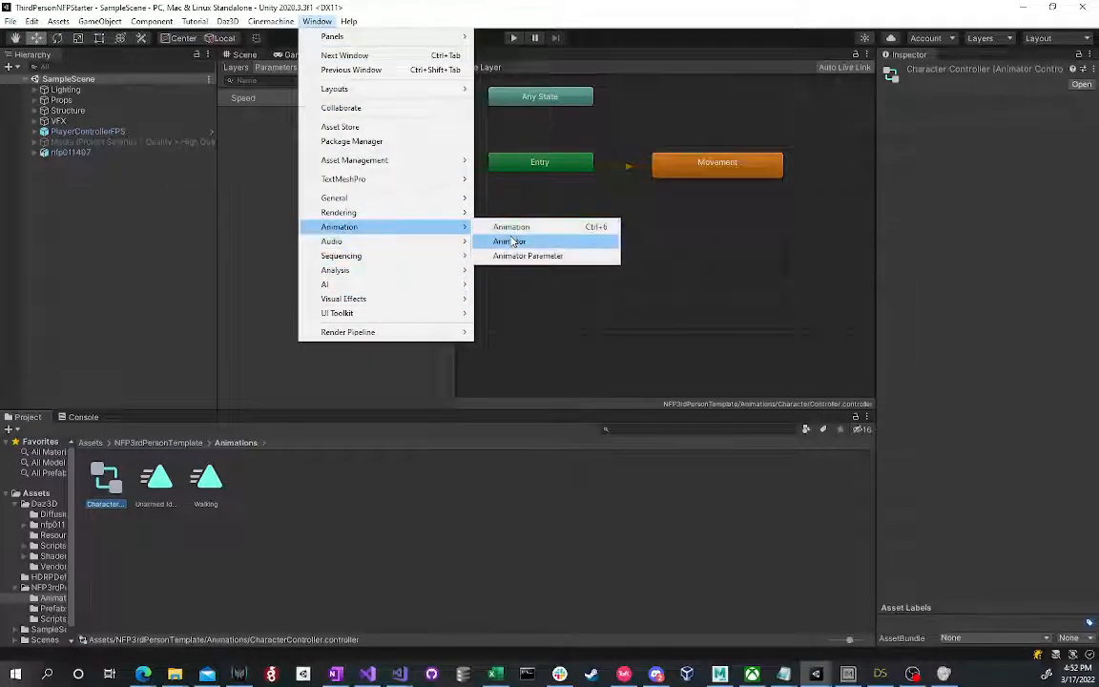
left_click(770, 314)
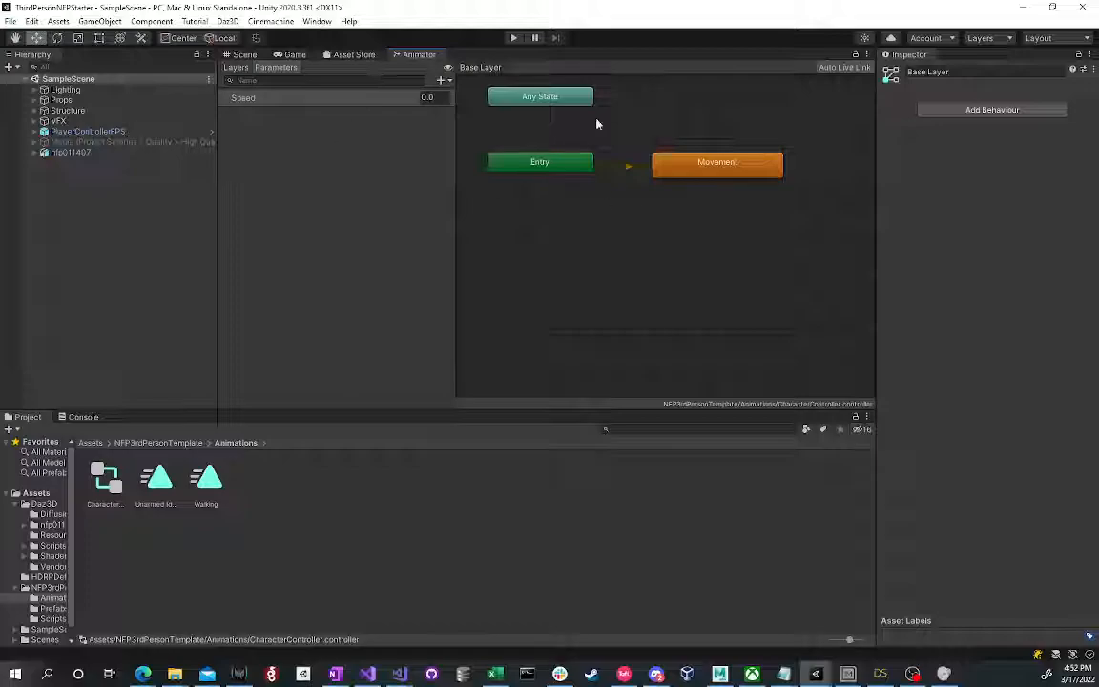
left_click(719, 178)
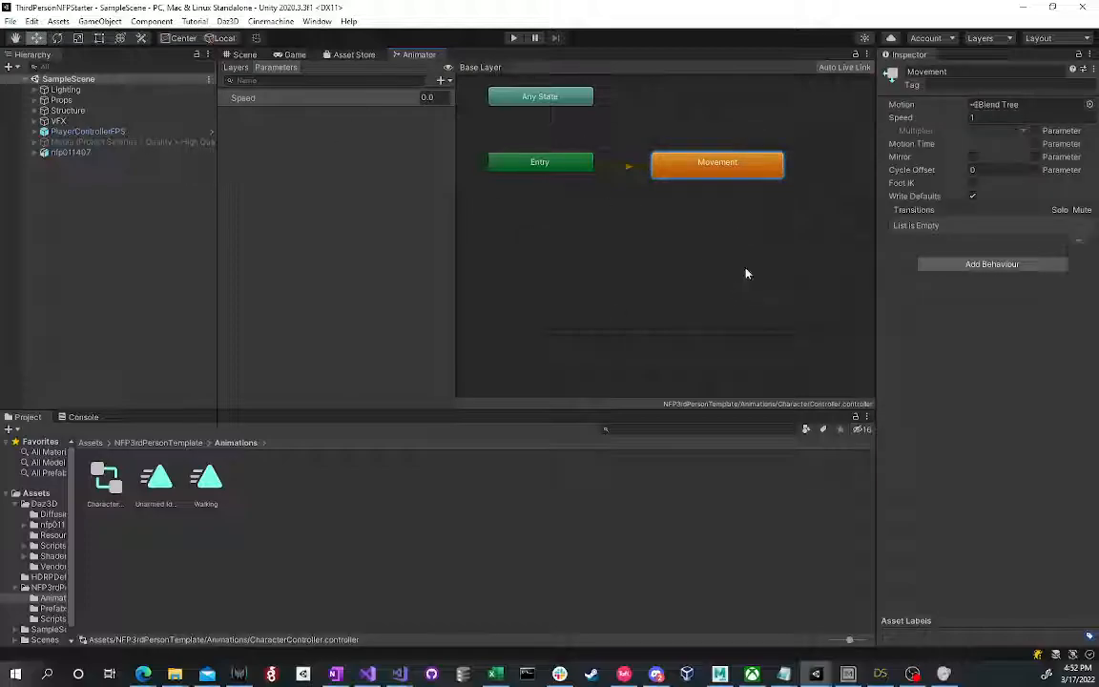
double_click(1004, 105)
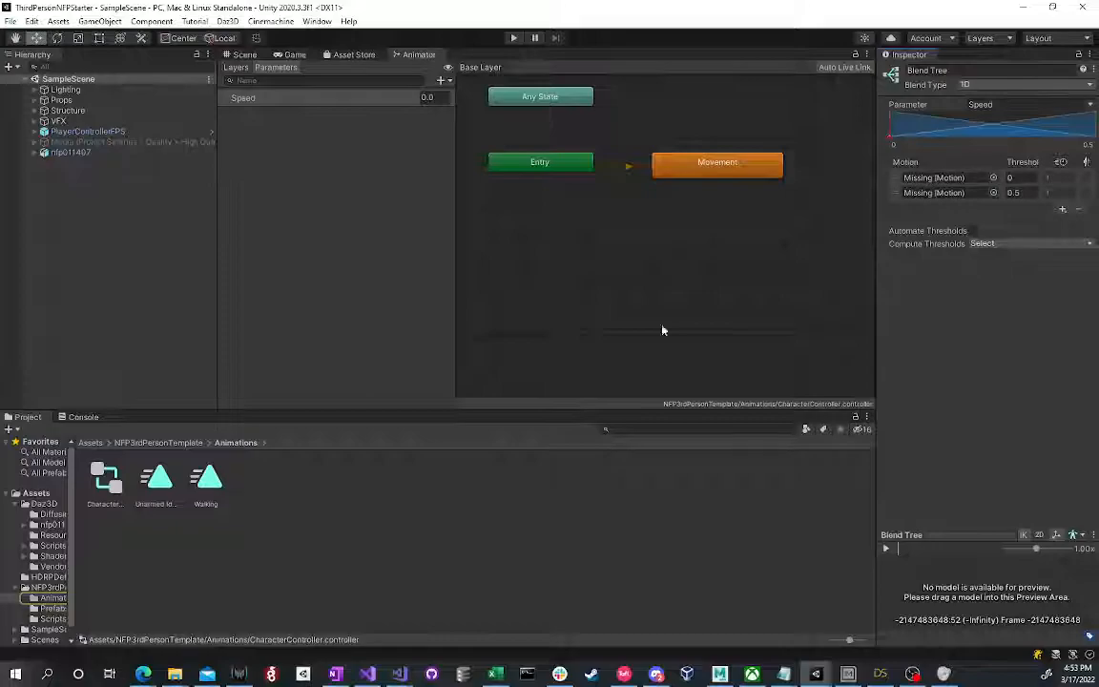
left_click_drag(155, 477, 935, 178)
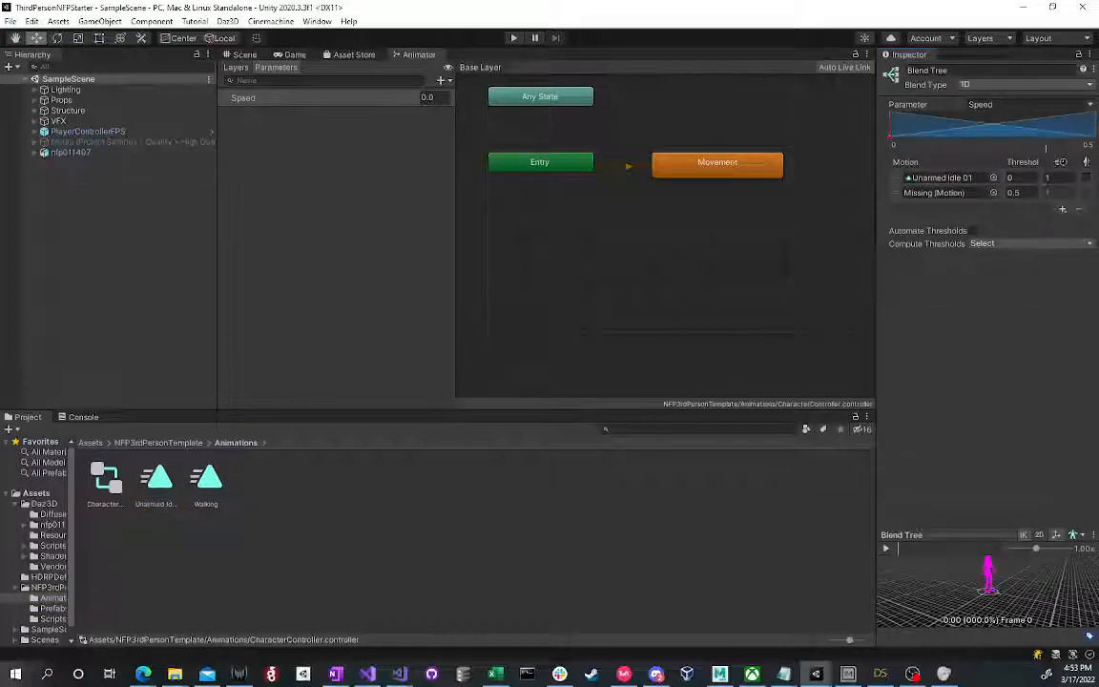
left_click_drag(208, 482, 940, 193)
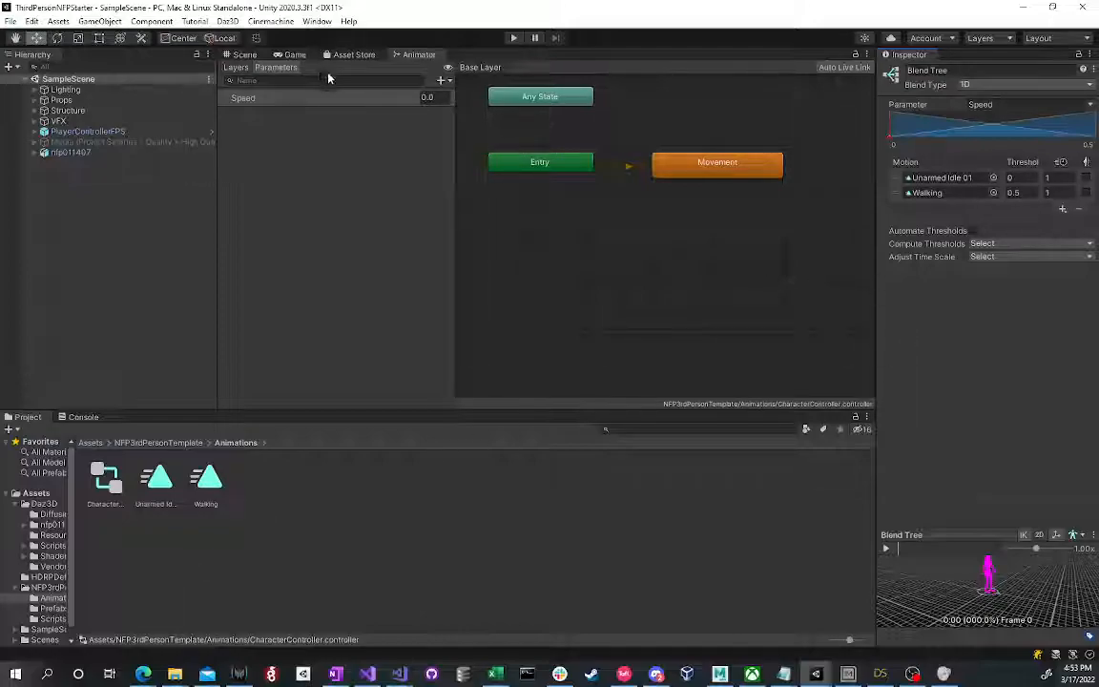
Select the nfp011407 character in the scene and frame its head and upper body from the front in the Scene view
left_click(240, 55)
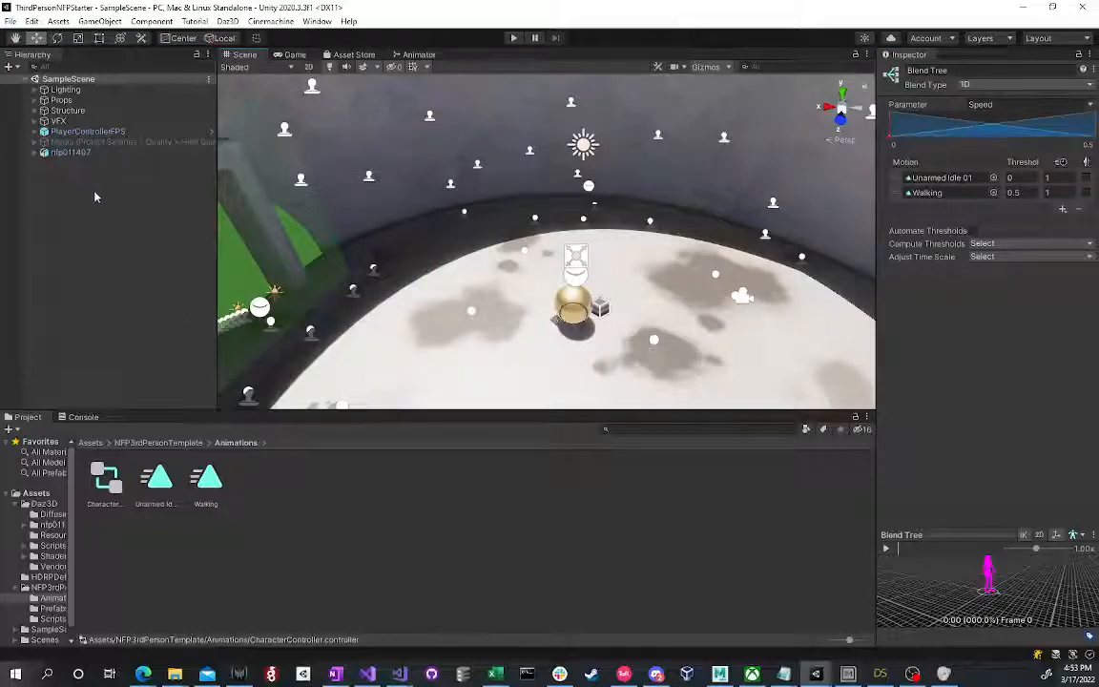
left_click(72, 153)
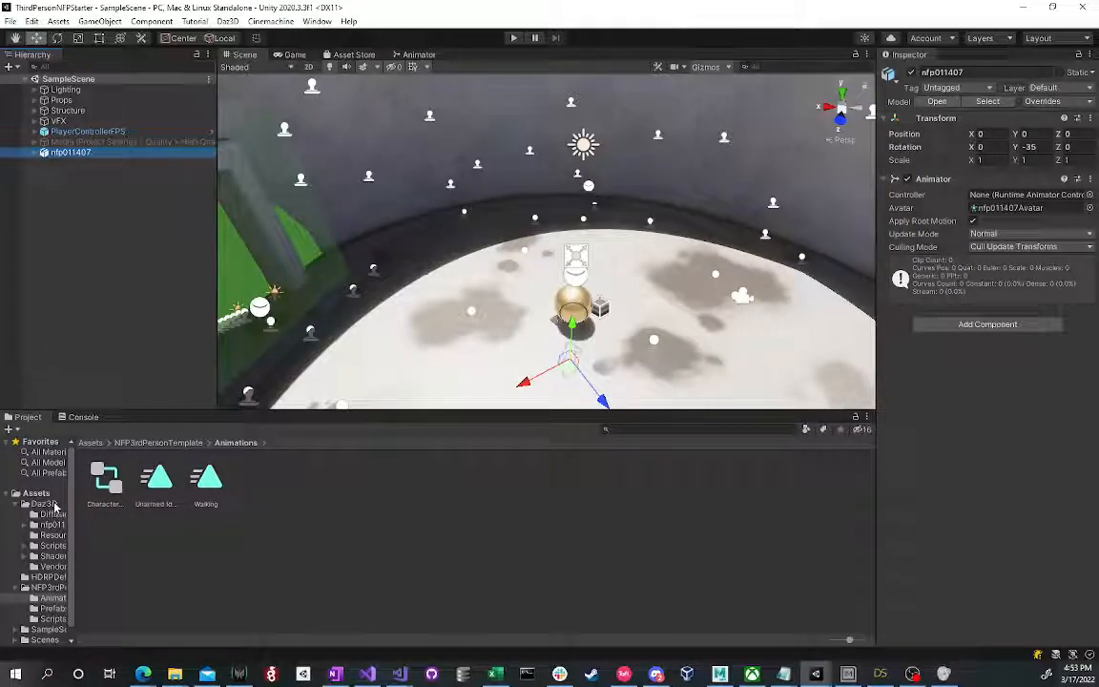
double_click(84, 154)
right_click_drag(487, 240, 267, 89)
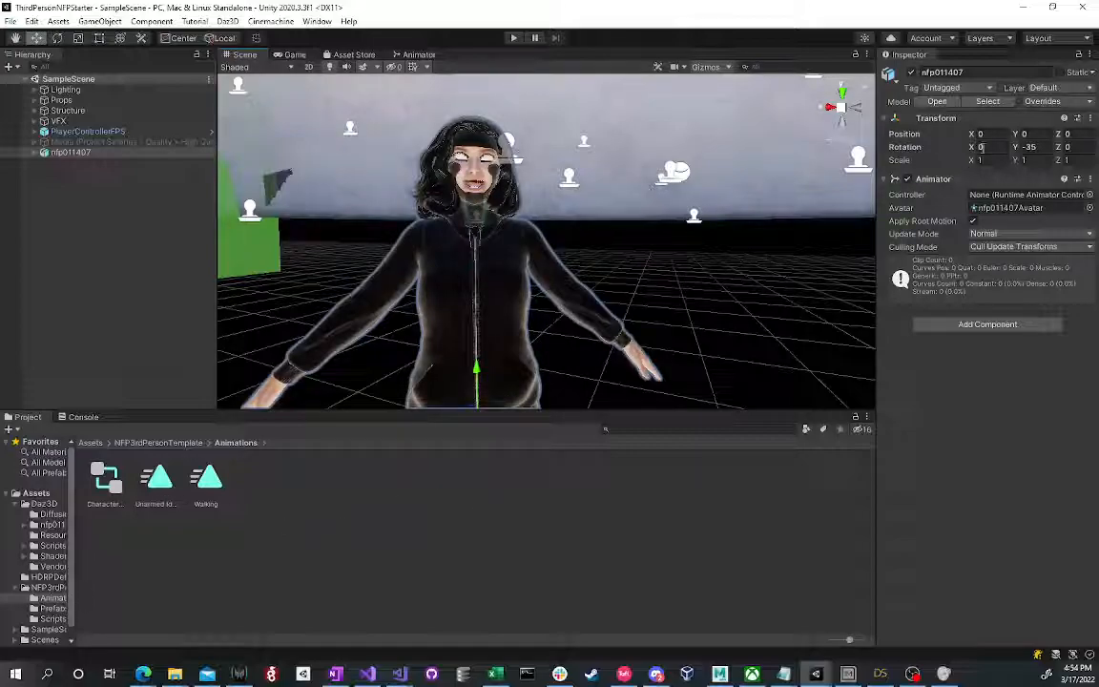
Reapply the Humanoid animation type to the rig of the source model asset used by nfp011407
left_click(998, 102)
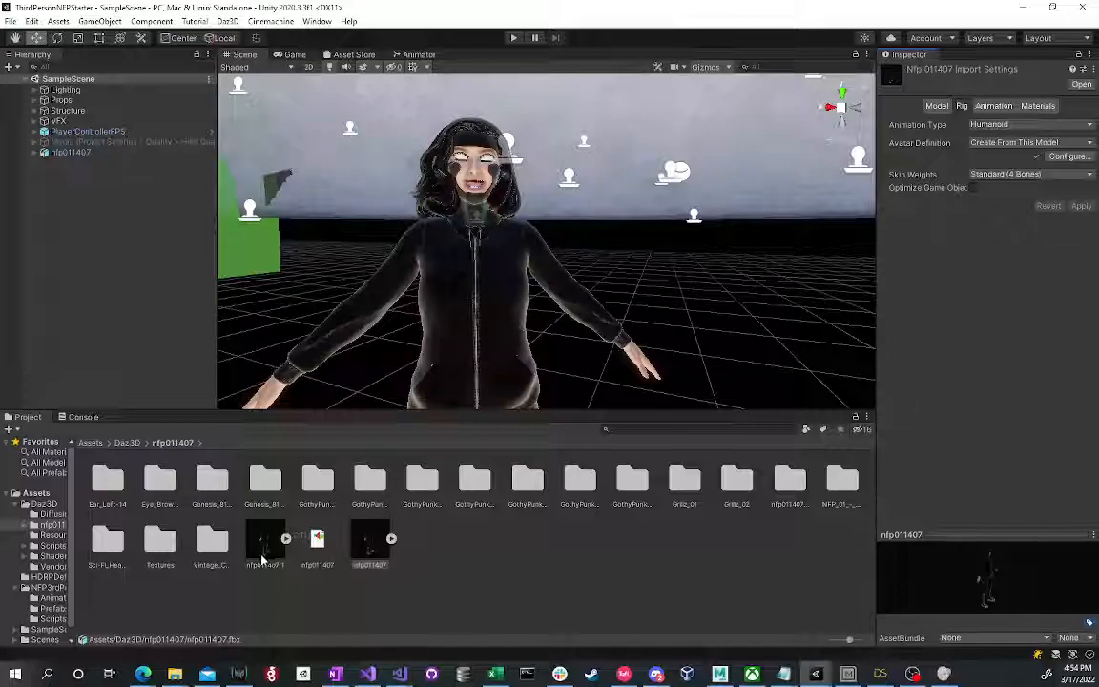
left_click(371, 547)
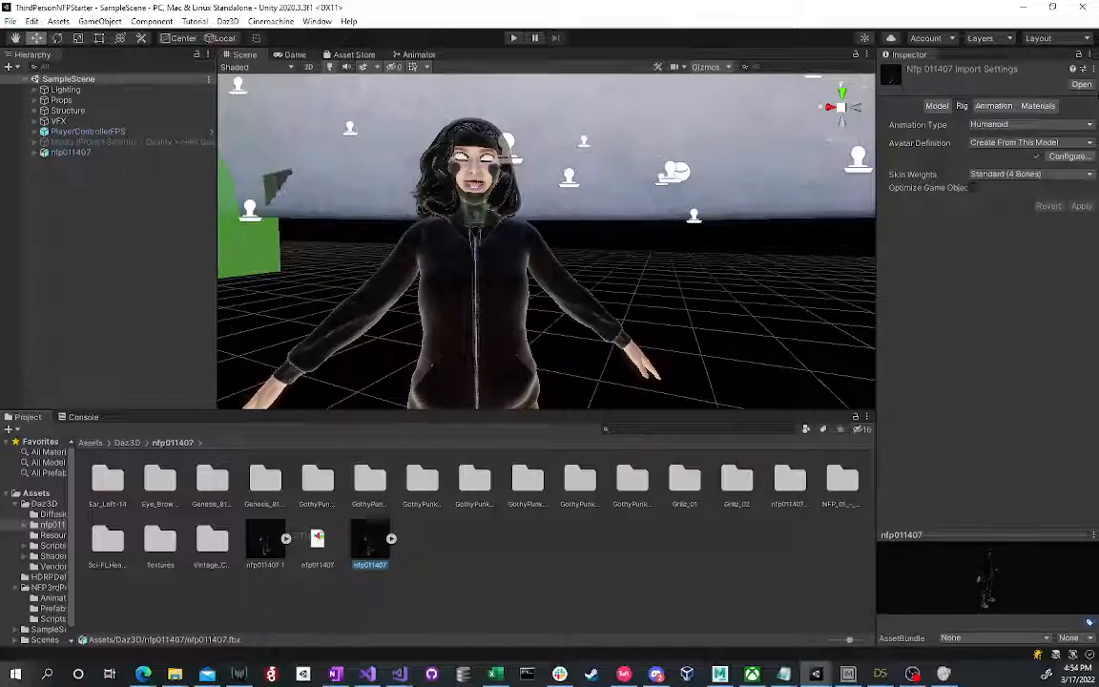
left_click(994, 125)
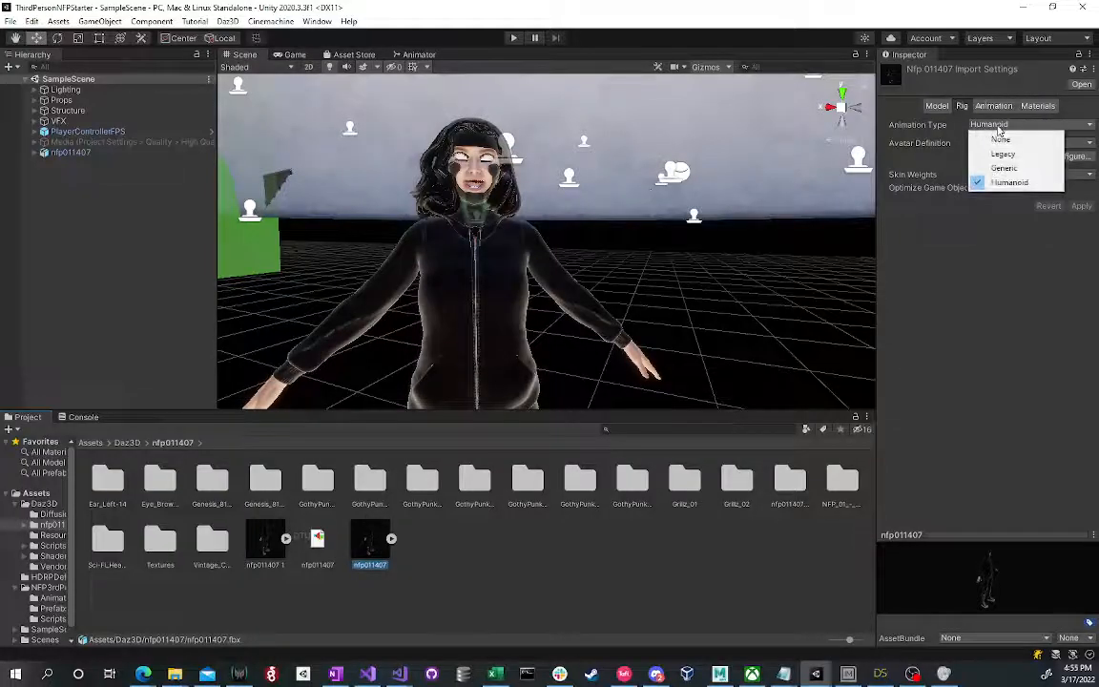
left_click(1001, 168)
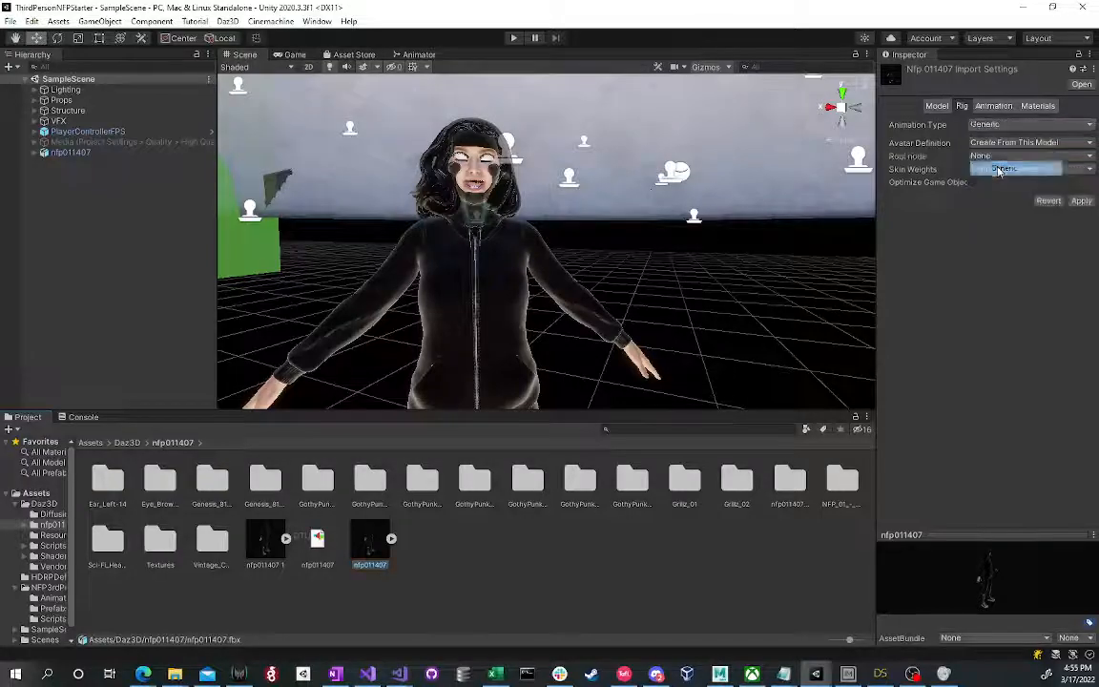
left_click(995, 125)
left_click(1011, 181)
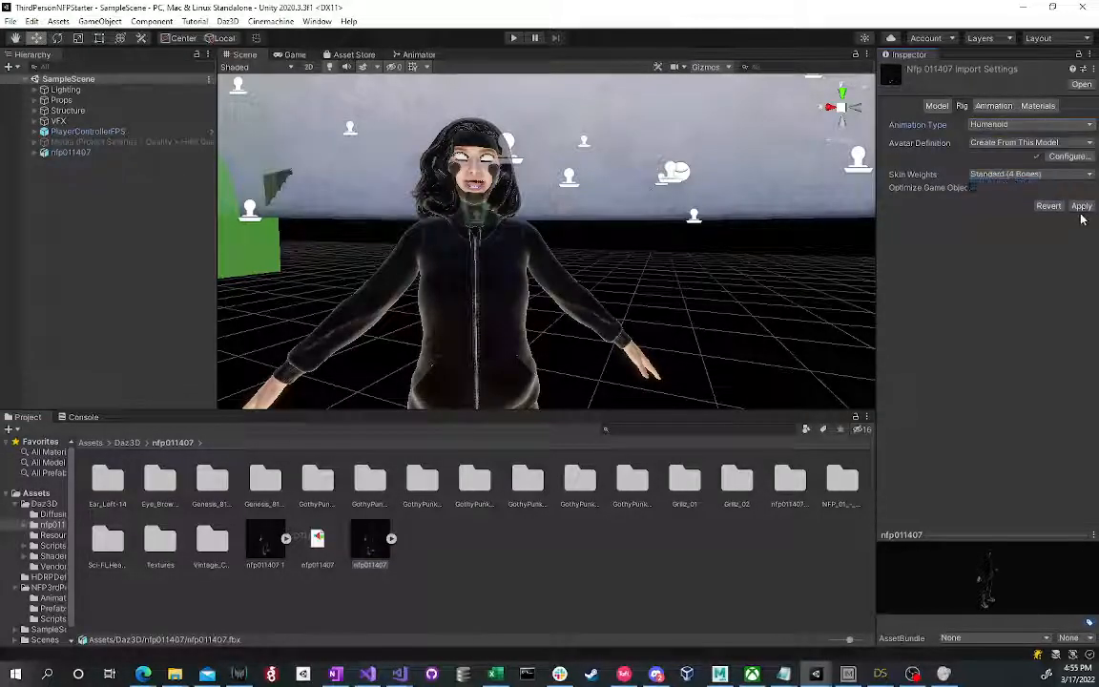
left_click(1081, 206)
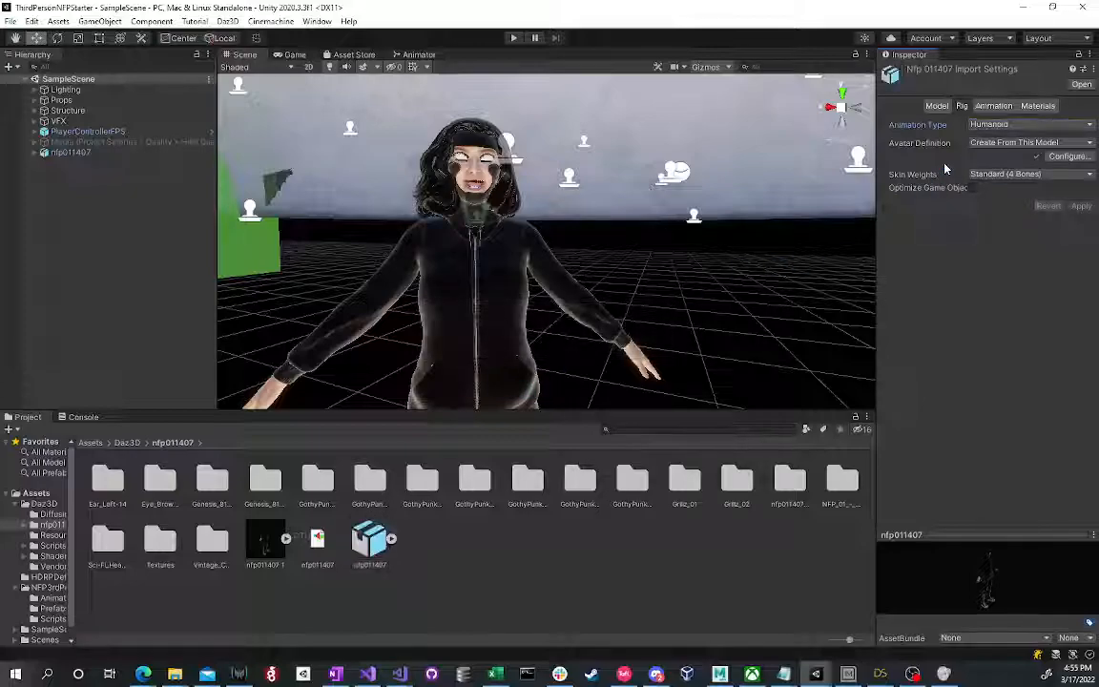
Expand the nfp011407 model asset and look through its embedded materials and meshes
left_click(381, 545)
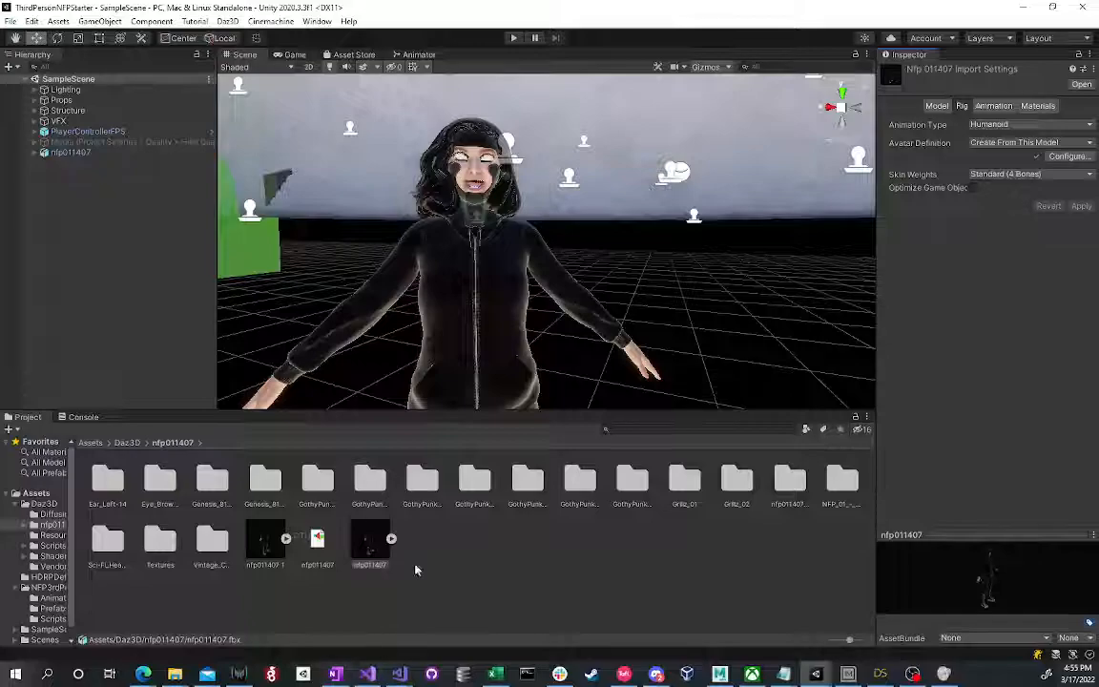
left_click(391, 540)
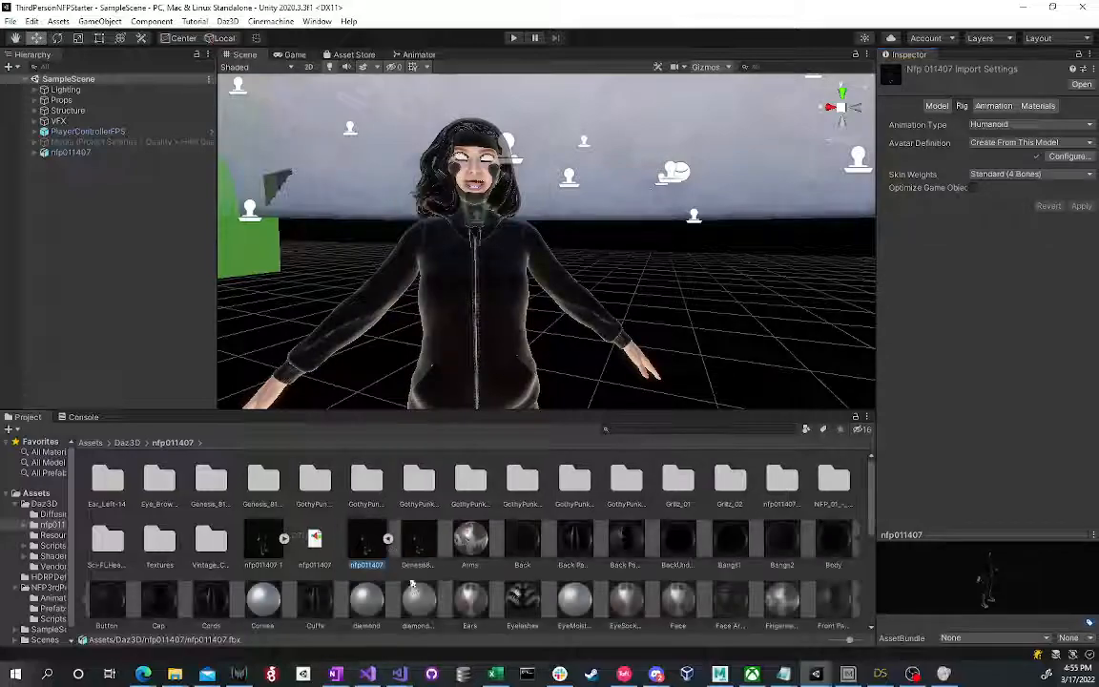
scroll(372, 544, "down", 1)
scroll(372, 544, "up", 1)
scroll(373, 525, "down", 1)
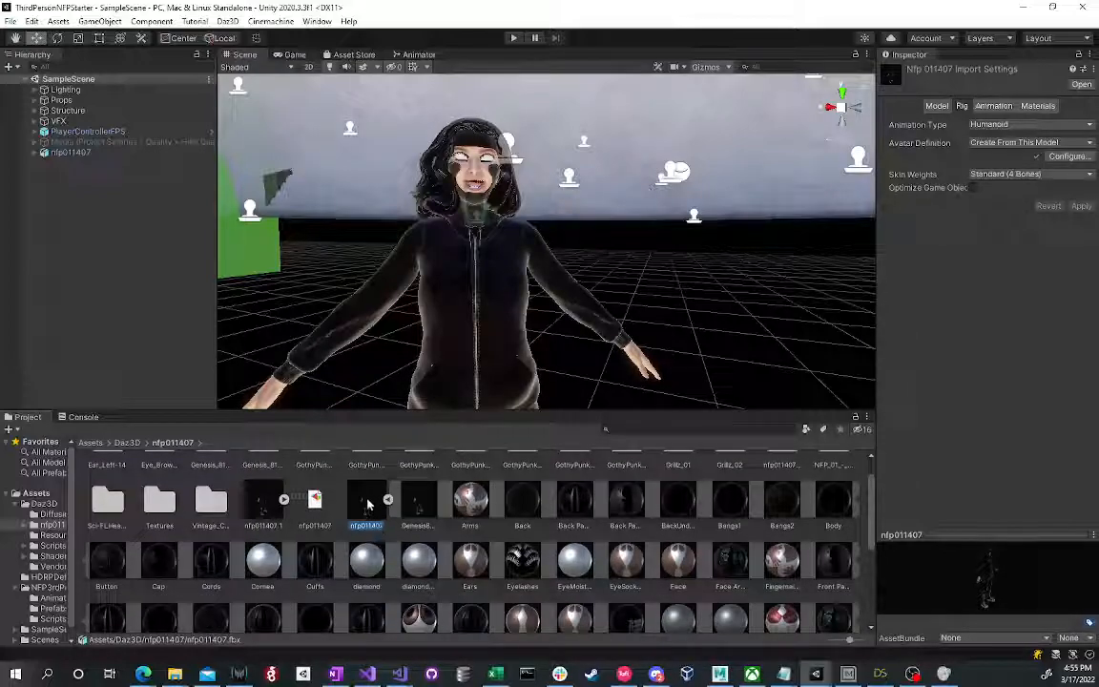
scroll(592, 528, "down", 1)
scroll(696, 554, "down", 1)
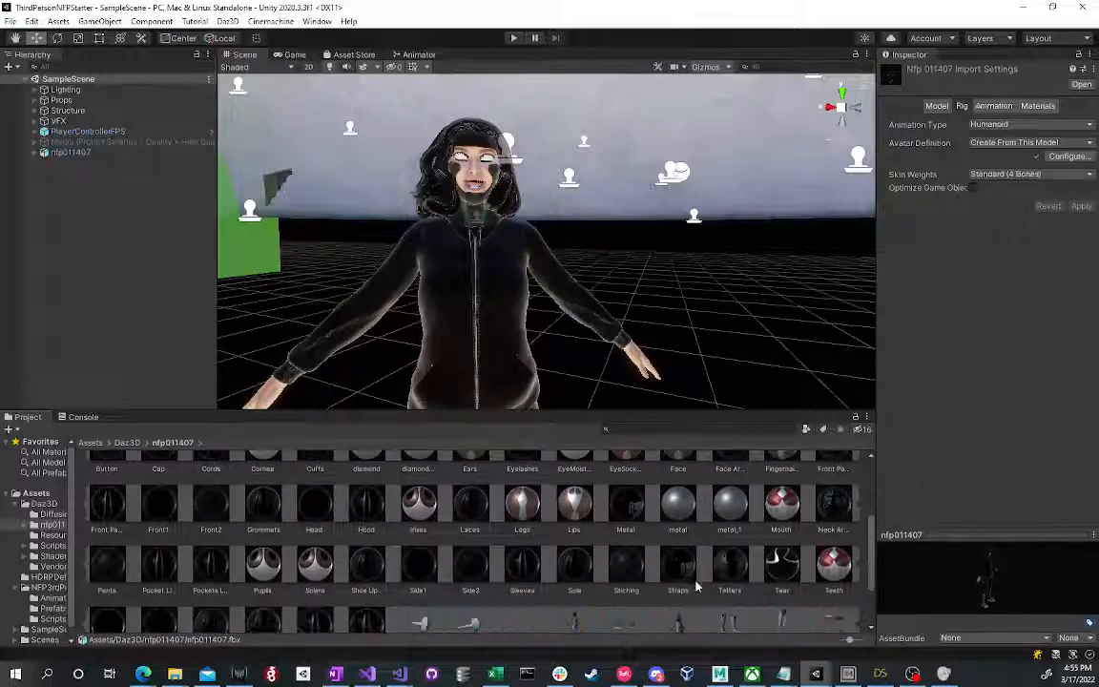
scroll(399, 536, "up", 2)
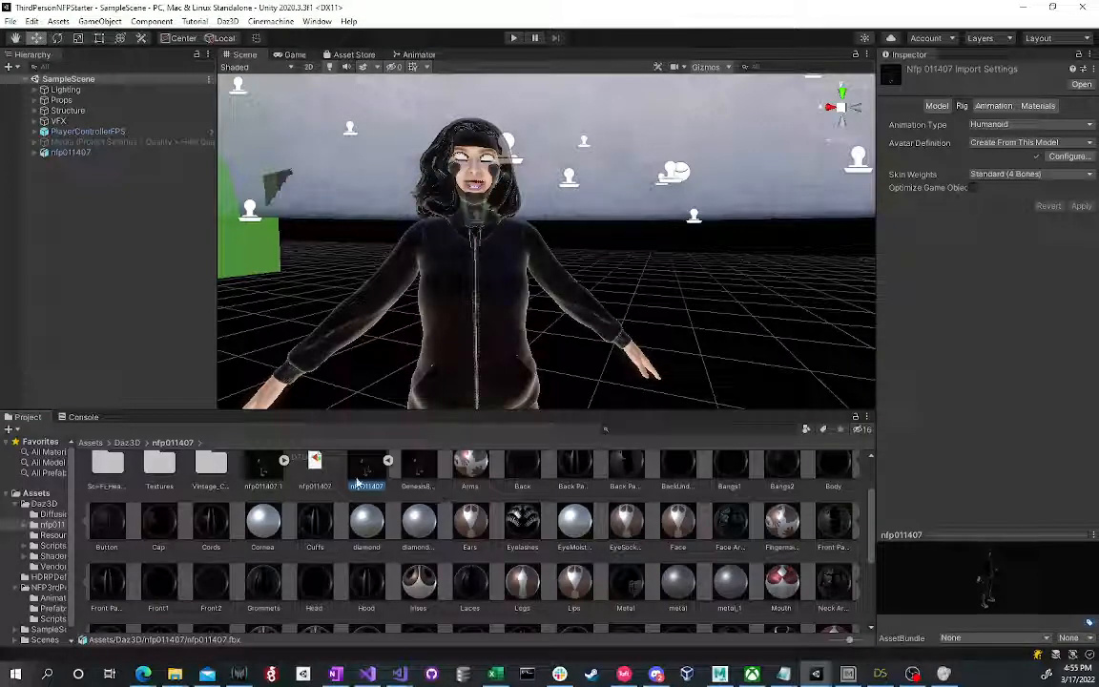
Extract the embedded Cornea material from the nfp011407 model into the character's Textures folder
left_click(264, 524)
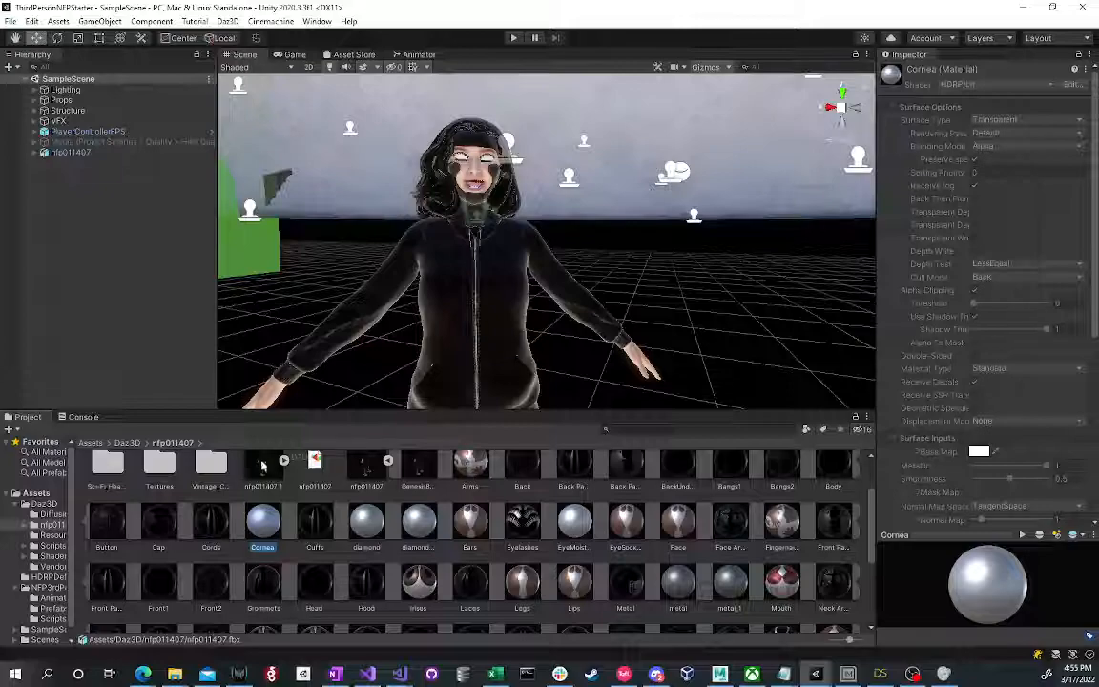
right_click(267, 531)
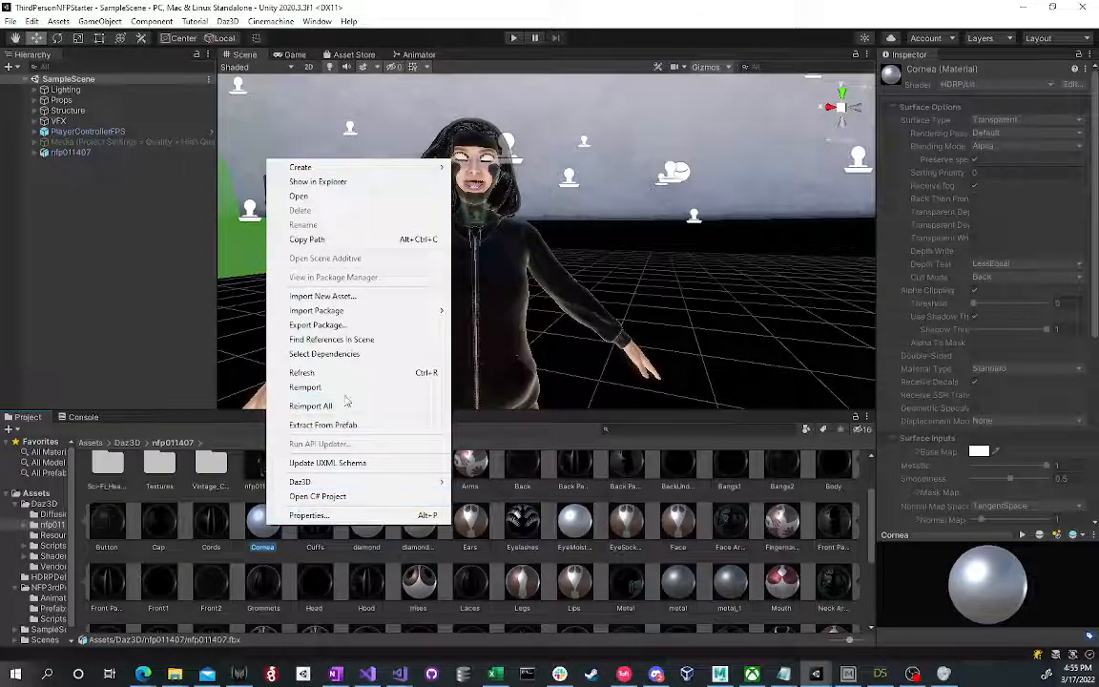
left_click(323, 424)
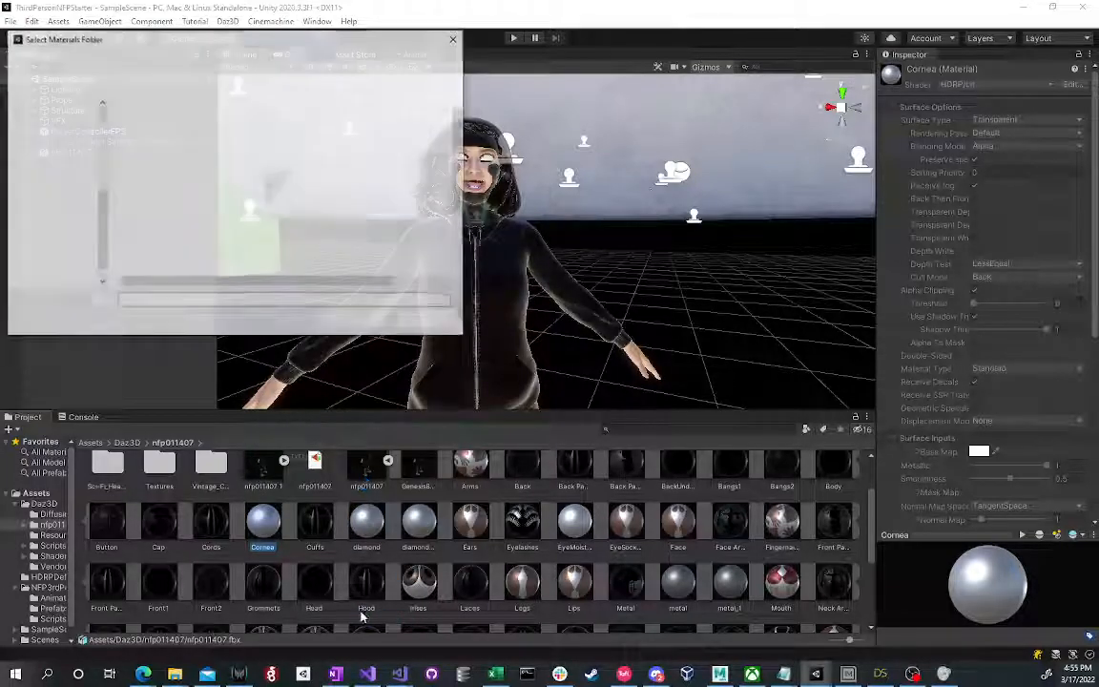
scroll(196, 257, "down", 3)
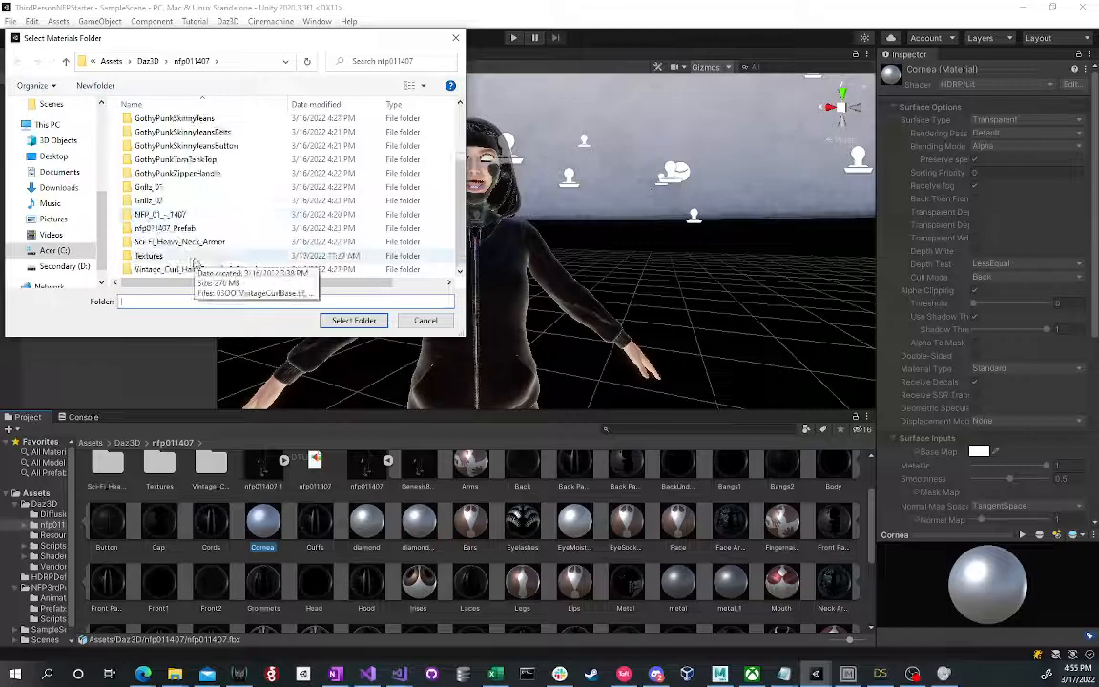
left_click(196, 257)
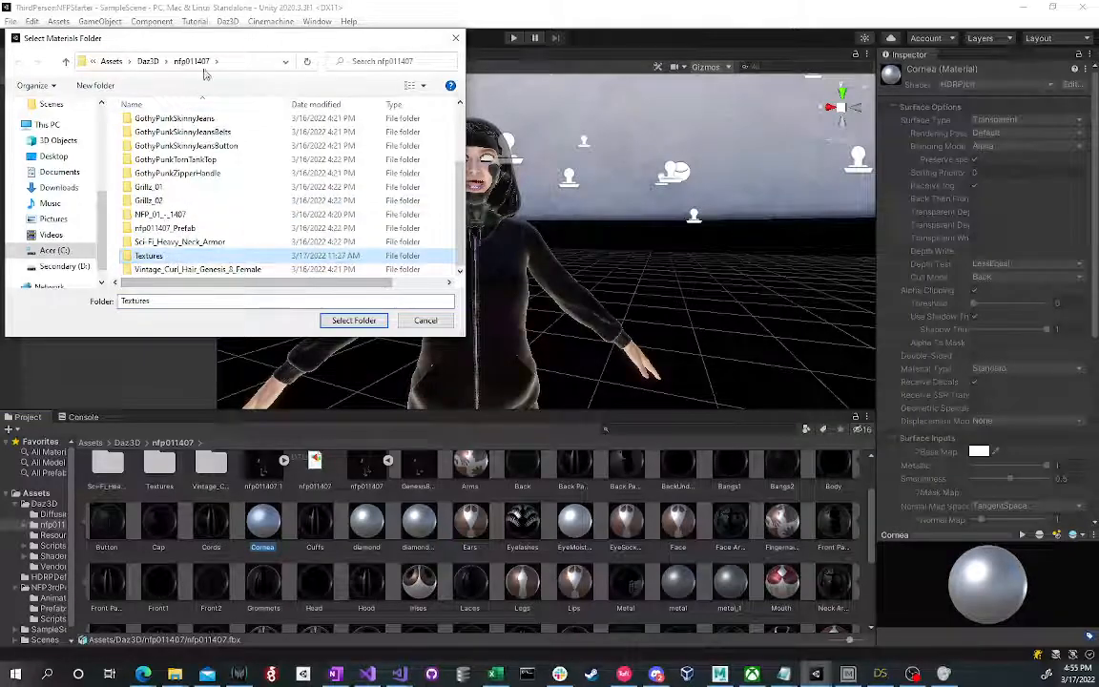
double_click(149, 256)
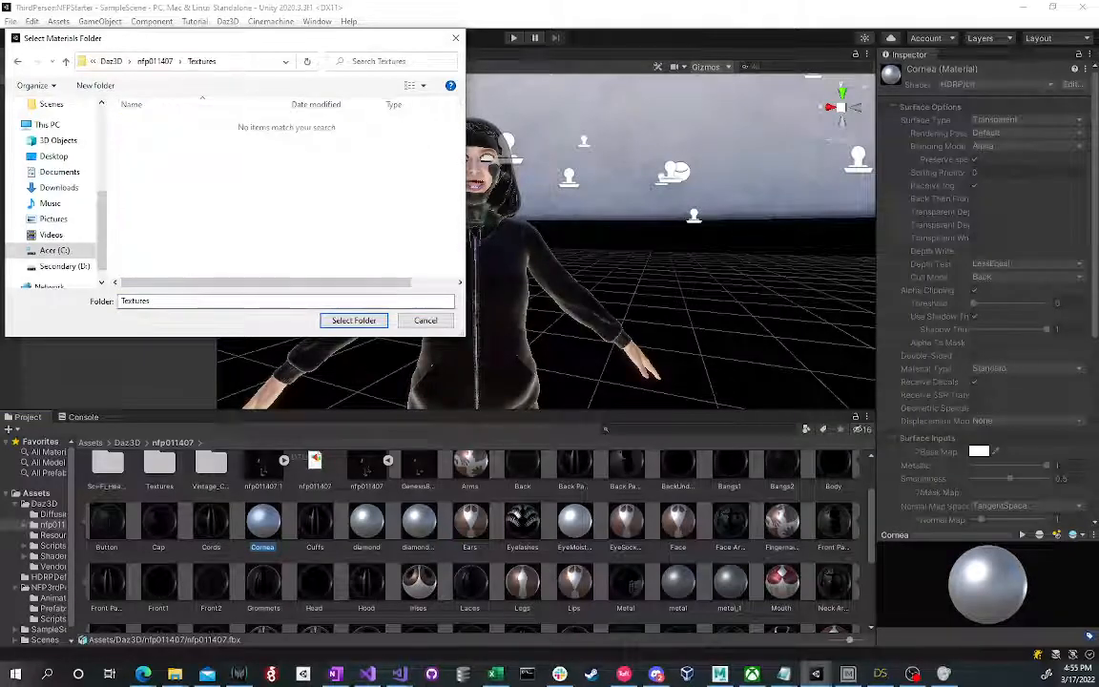
left_click(353, 320)
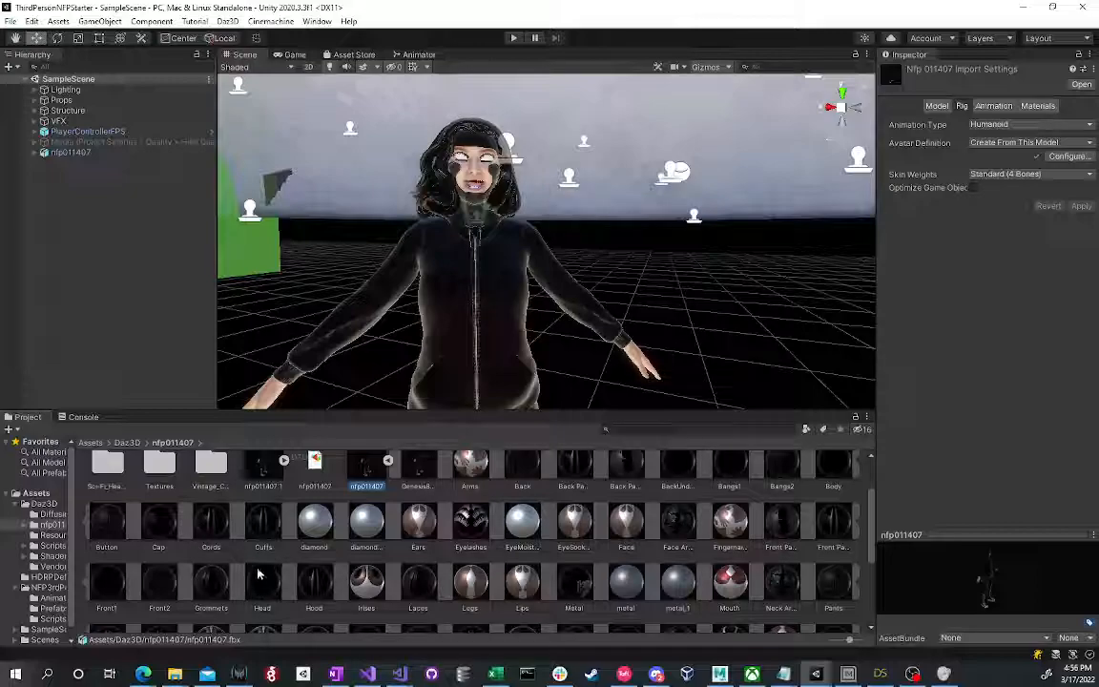
Set the Depth Test of the extracted Cornea material in the Textures folder to Greater
scroll(153, 425, "up", 1)
left_click(158, 482)
double_click(158, 482)
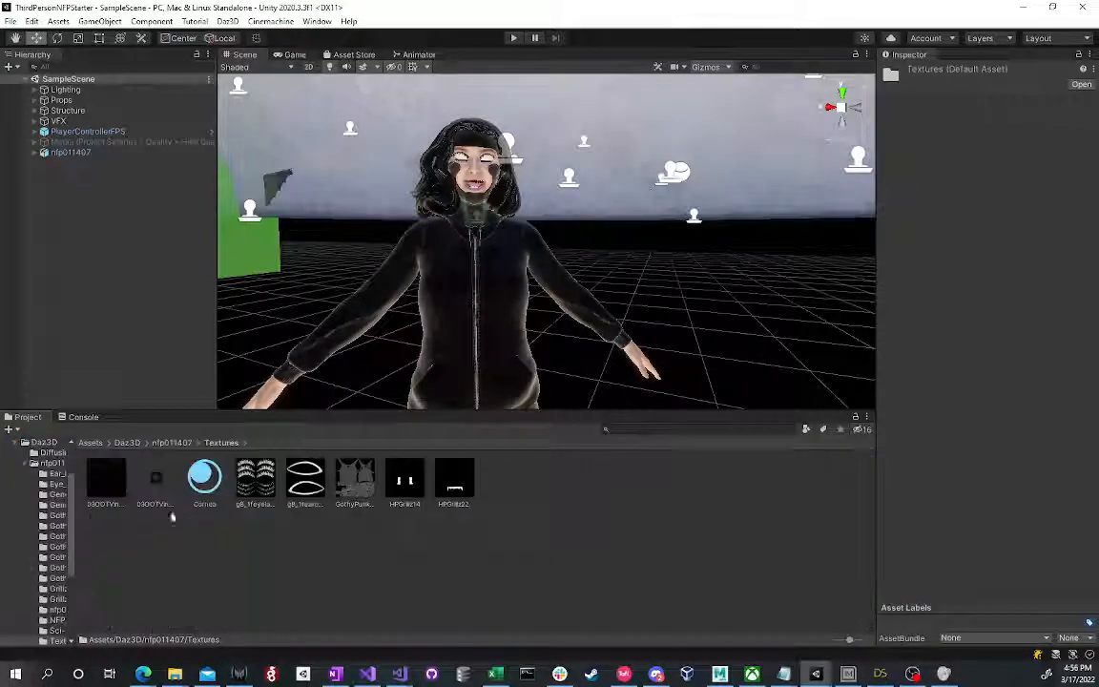
left_click(203, 475)
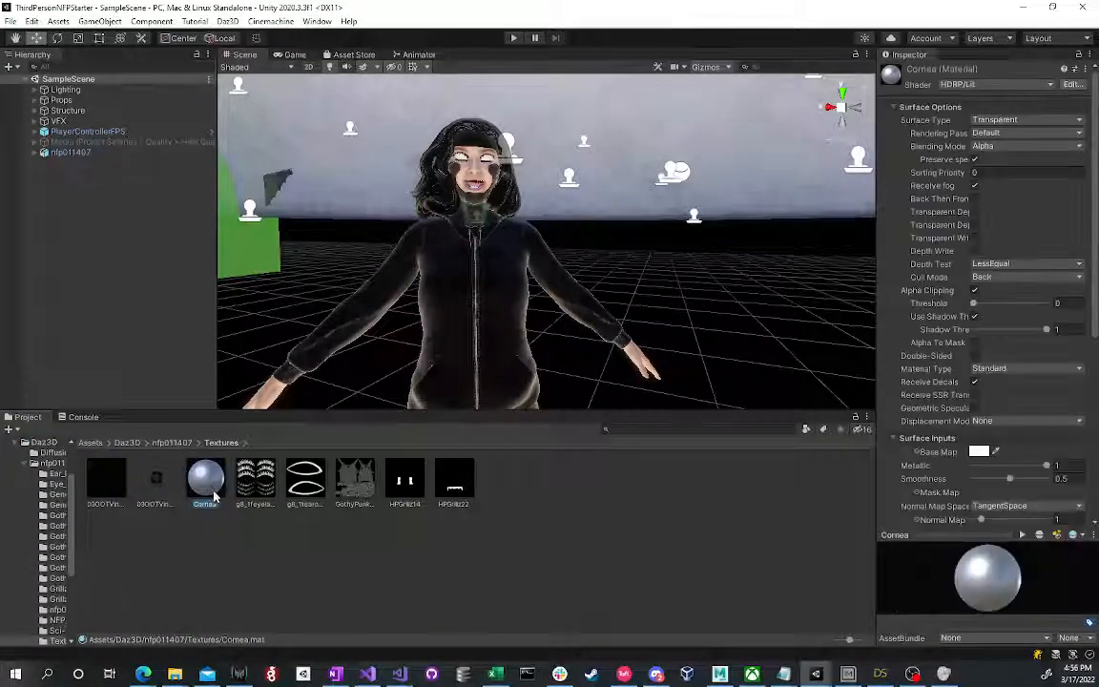
left_click(1005, 263)
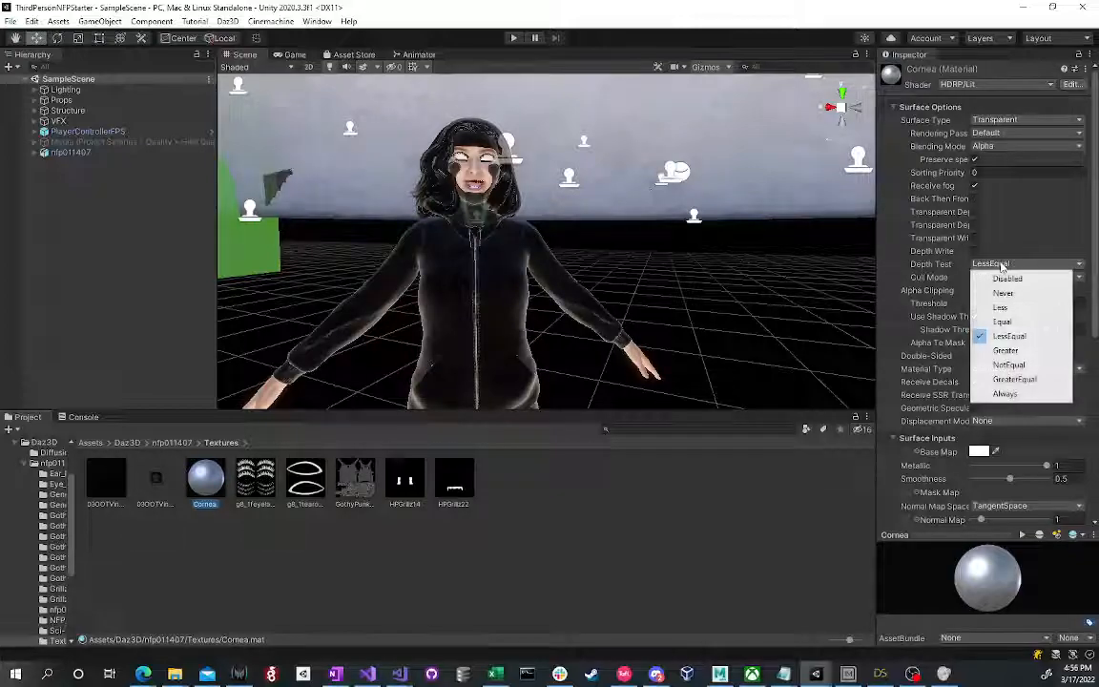
left_click(1006, 350)
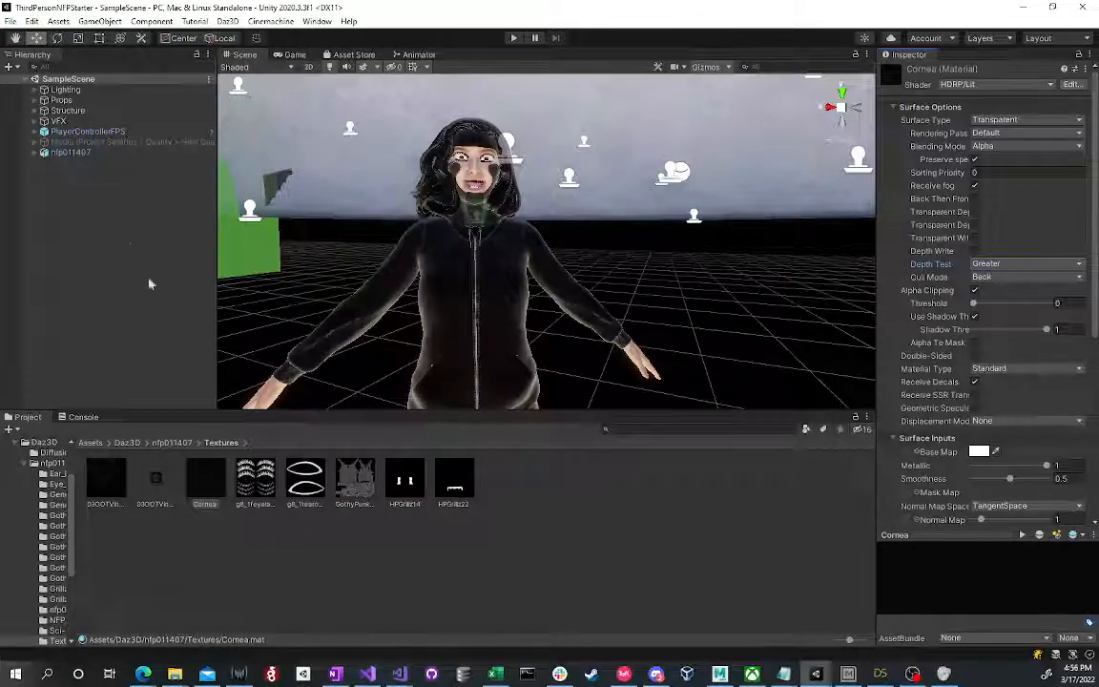
Delete the nfp011407 character object from the SampleScene hierarchy
left_click(160, 569)
left_click(69, 152)
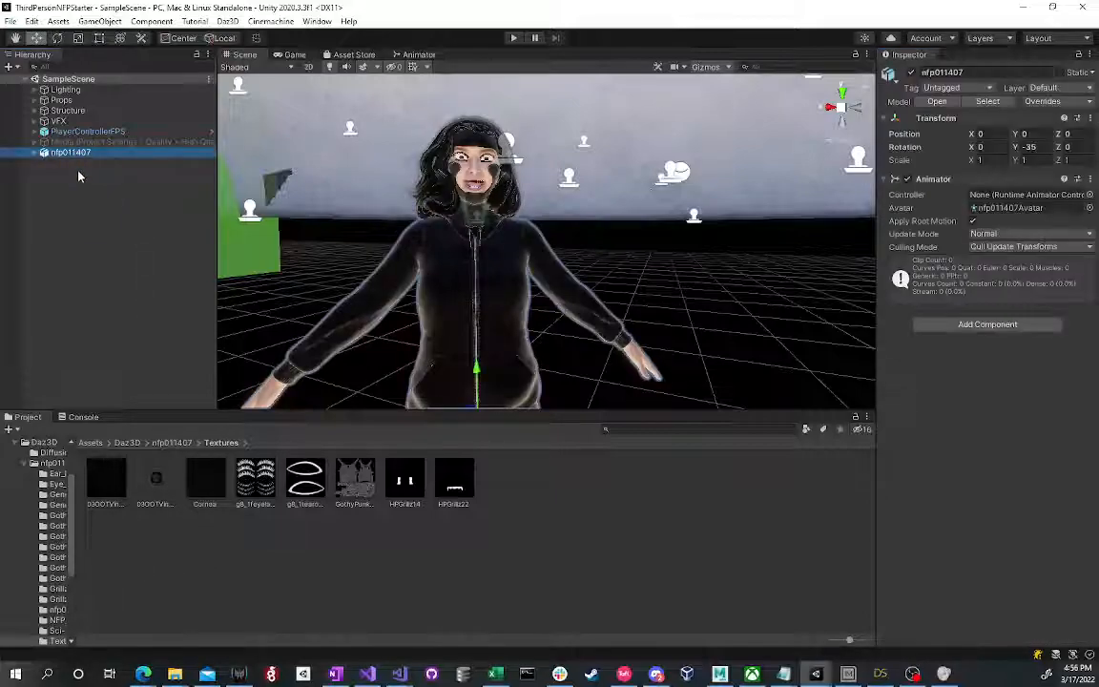
right_click(78, 154)
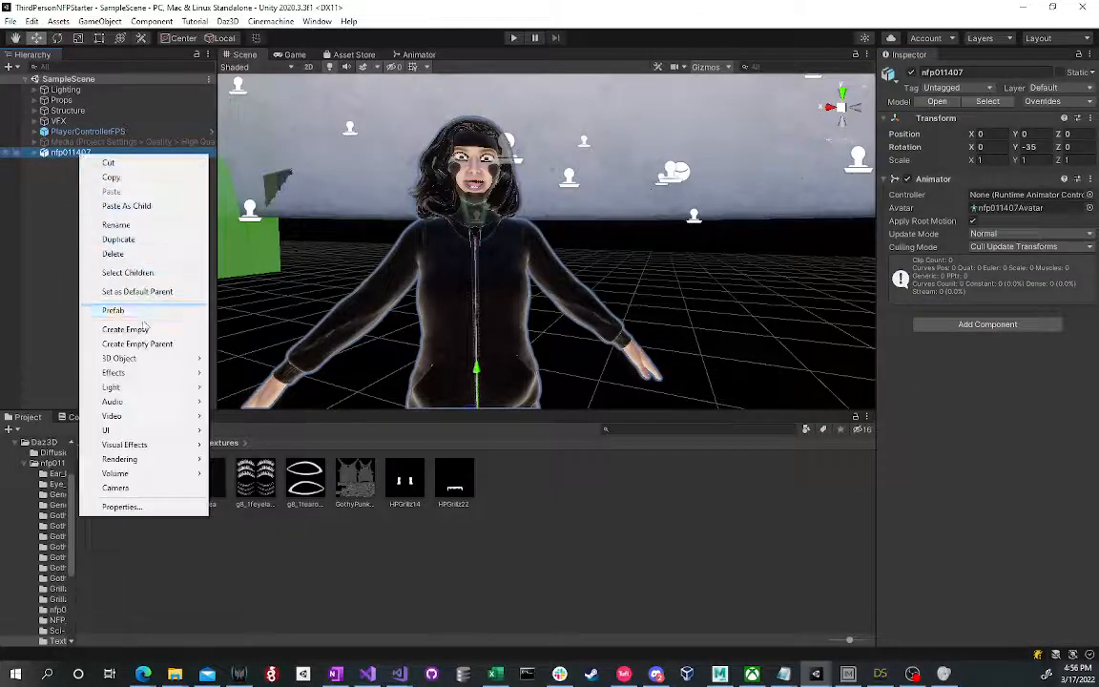
left_click(124, 253)
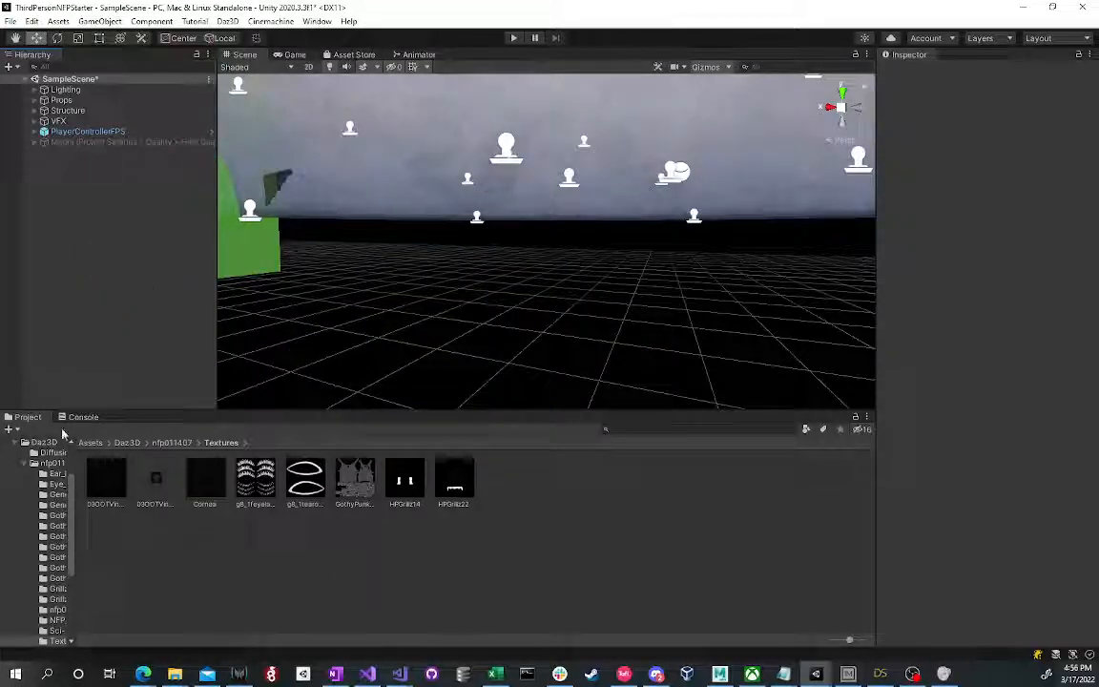
Return to the Daz3D/nfp011407 asset folder and collapse the nfp011407 model asset's embedded contents
left_click(171, 442)
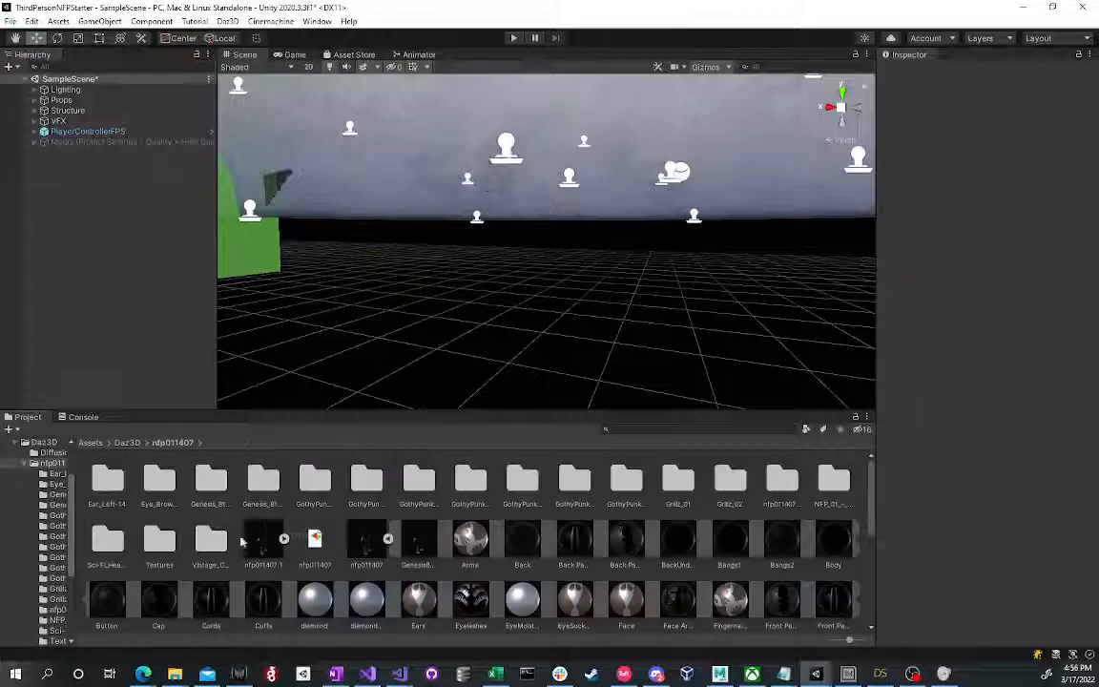
left_click(367, 542)
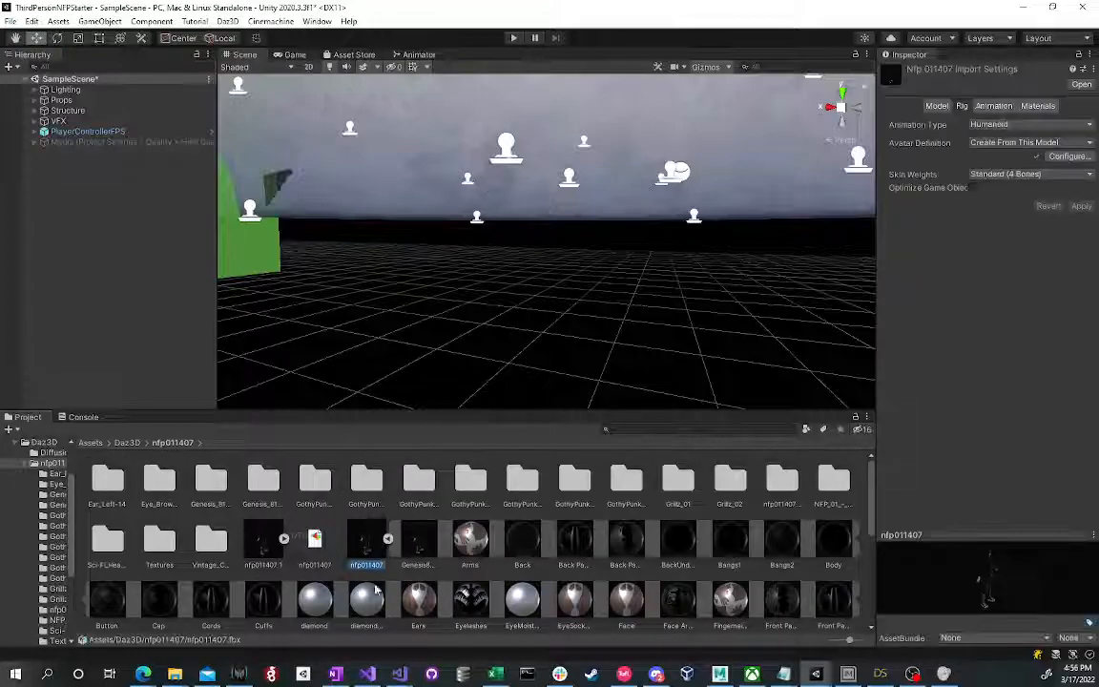
left_click(388, 540)
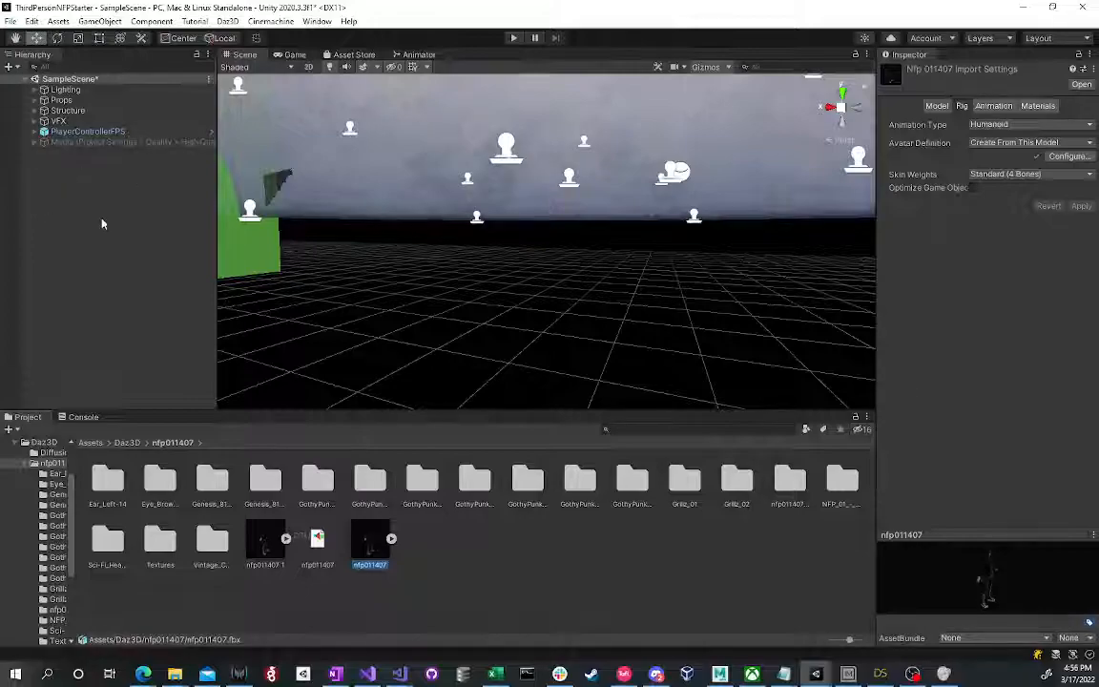
Examine the interior of the scene's room around the gold sphere and the green doorway
right_click_drag(542, 267, 43, 349)
right_click_drag(979, 418, 420, 286)
key("w")
right_click_drag(298, 241, 208, 257)
right_click_drag(88, 215, 19, 238)
mouse_move(752, 231)
right_mouse_down()
mouse_move(696, 272)
mouse_move(759, 224)
right_mouse_up()
right_click_drag(547, 245, 916, 283)
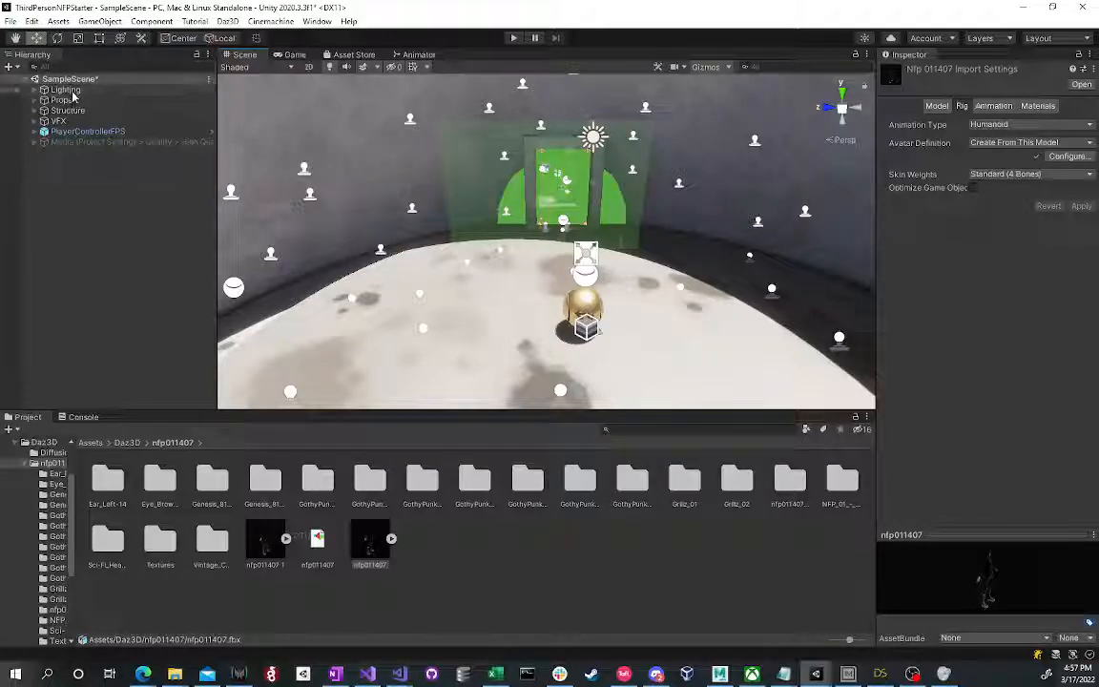
Delete PlayerControllerFPS together with its Main Camera from the scene and check the resulting Game view
left_click(82, 132)
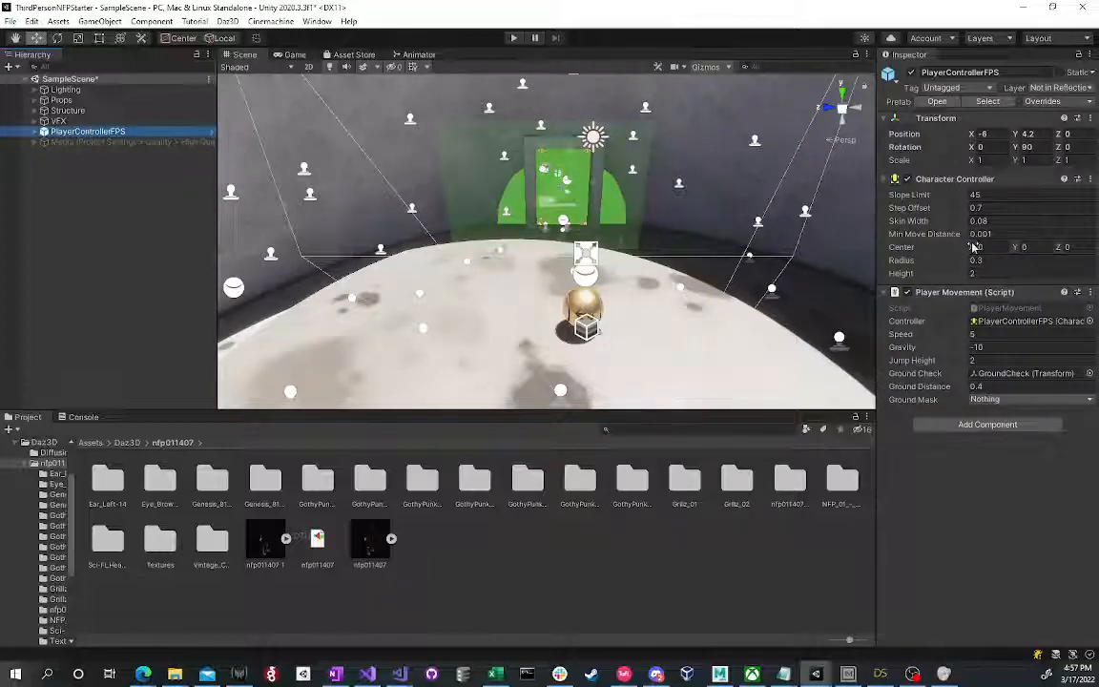
right_click(111, 135)
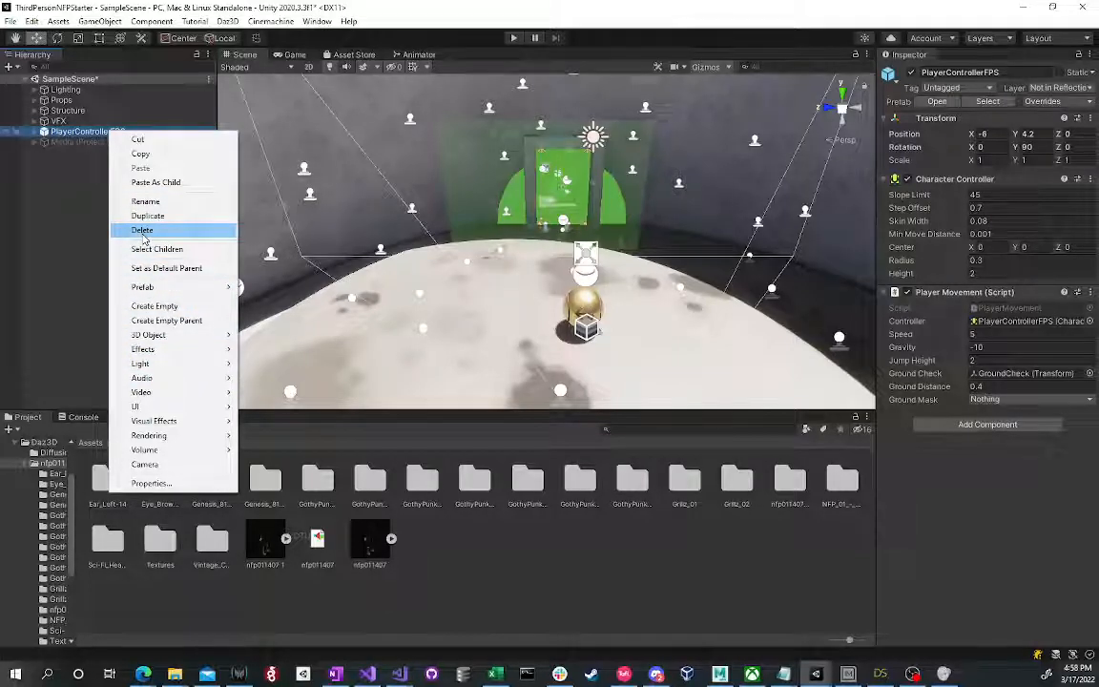
left_click(35, 132)
left_click(83, 142)
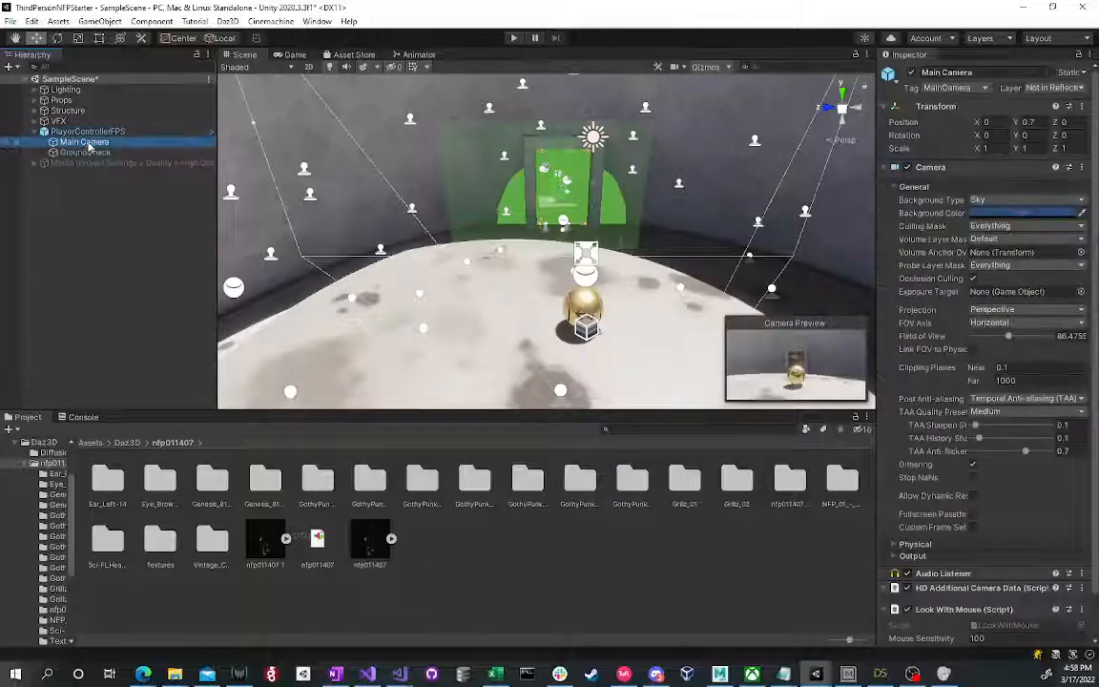
left_click(86, 132)
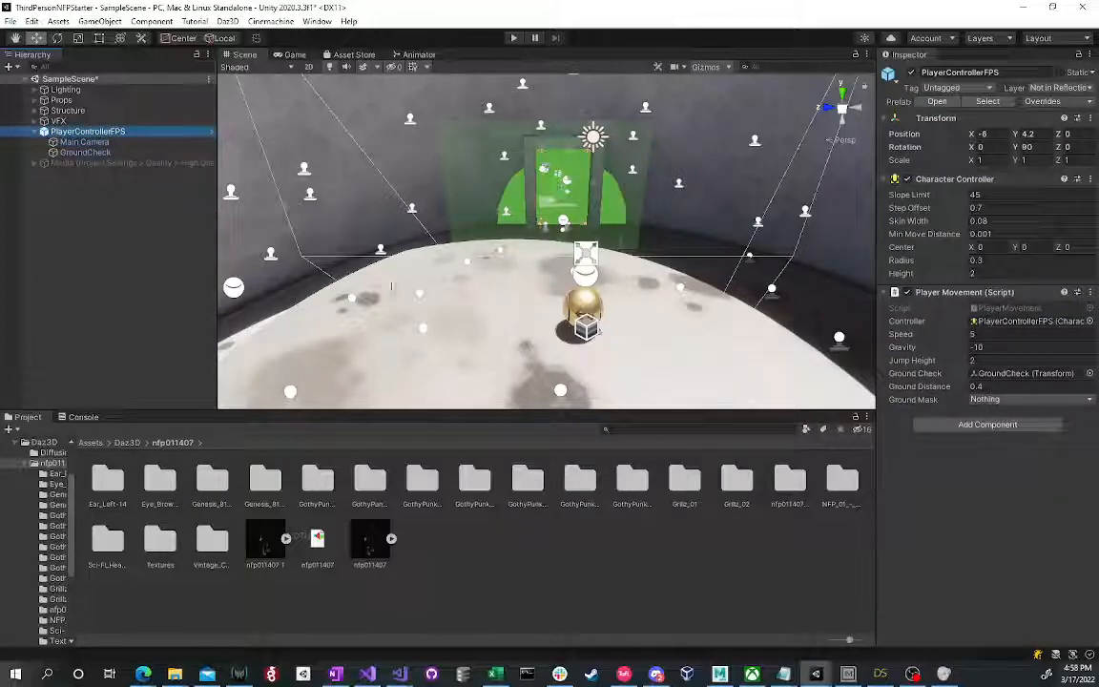
right_click(111, 131)
left_click(146, 231)
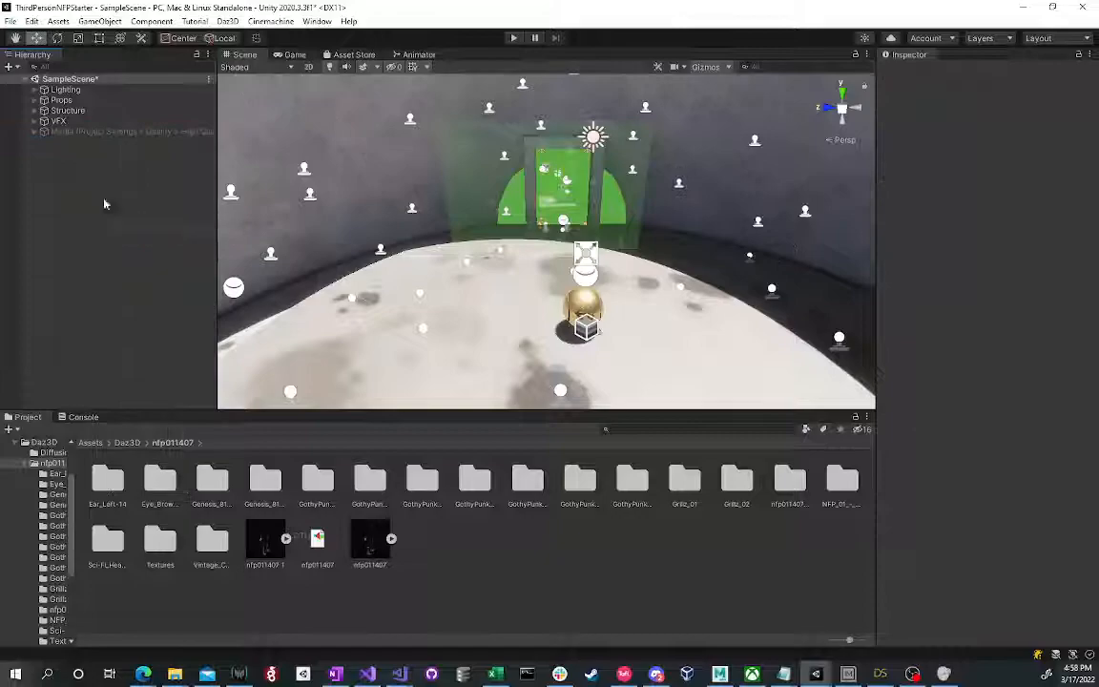
left_click(295, 54)
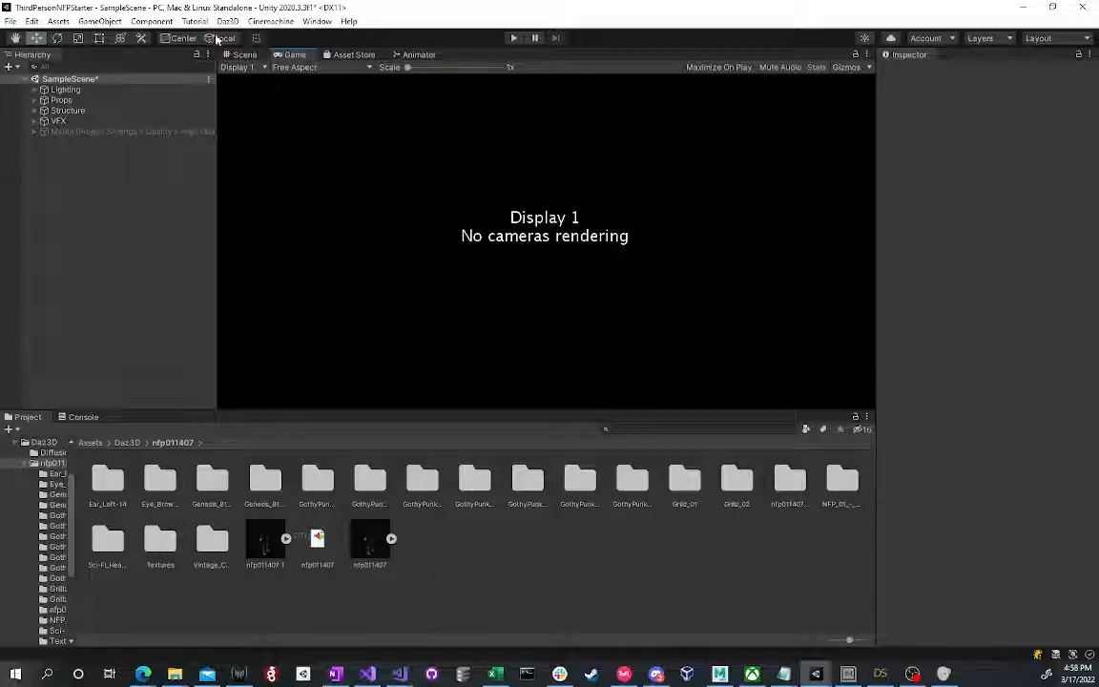
left_click(240, 54)
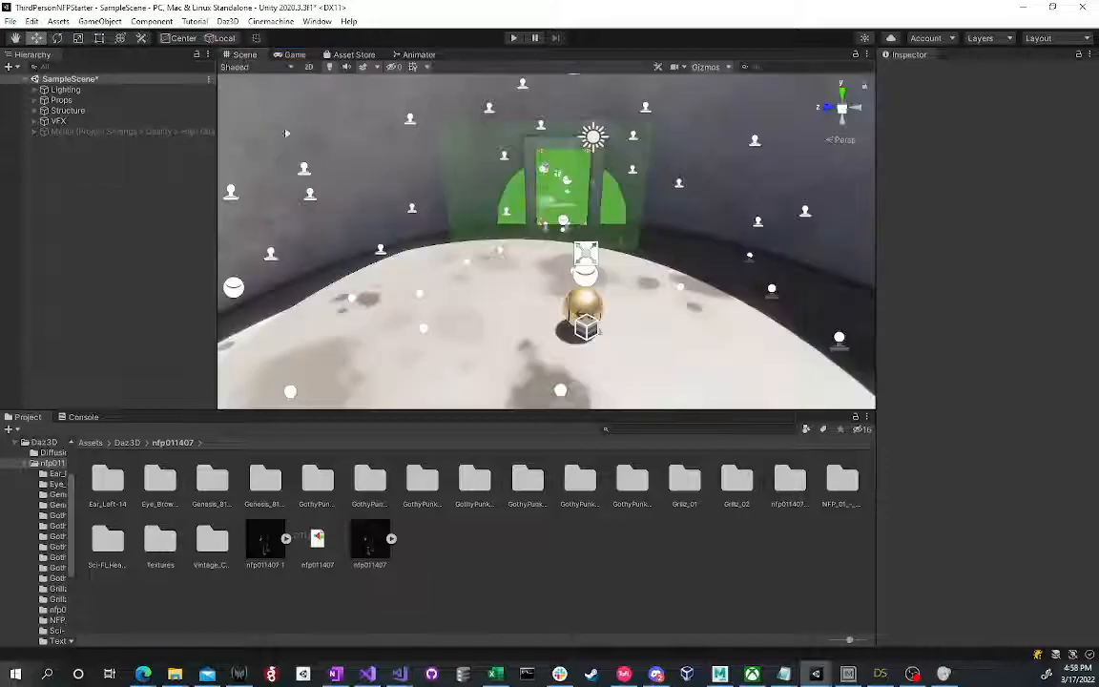
Add the NFPMainCamera and NFPCharacter prefabs from the NFP3rdPersonTemplate Prefabs folder to the scene
left_click(29, 464)
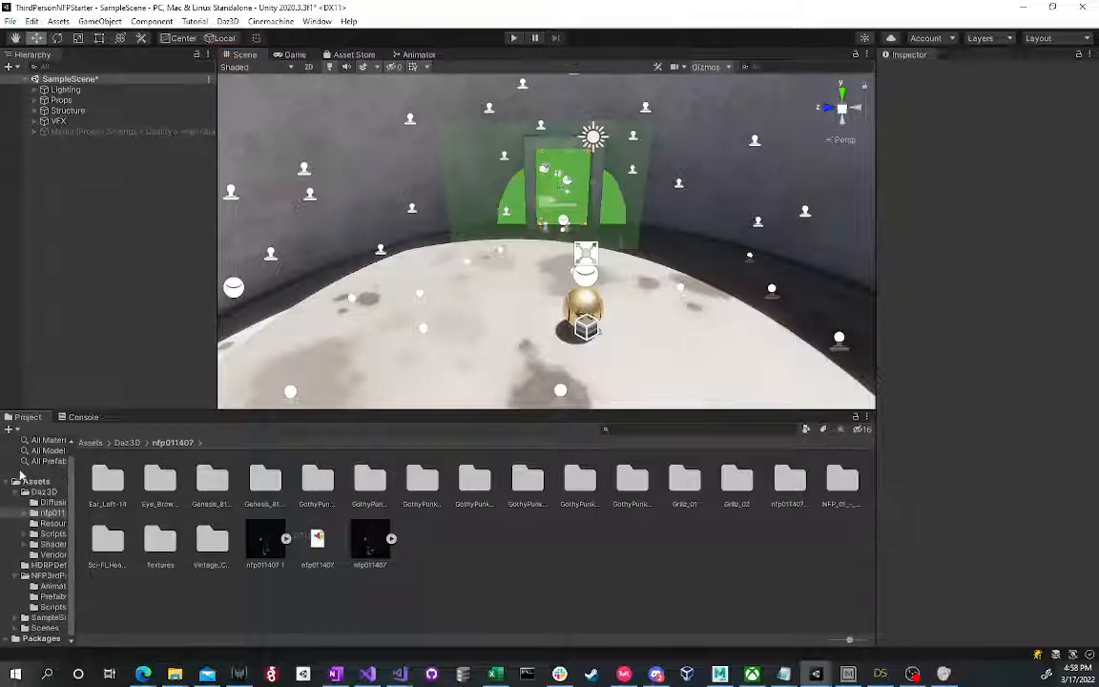
left_click(45, 577)
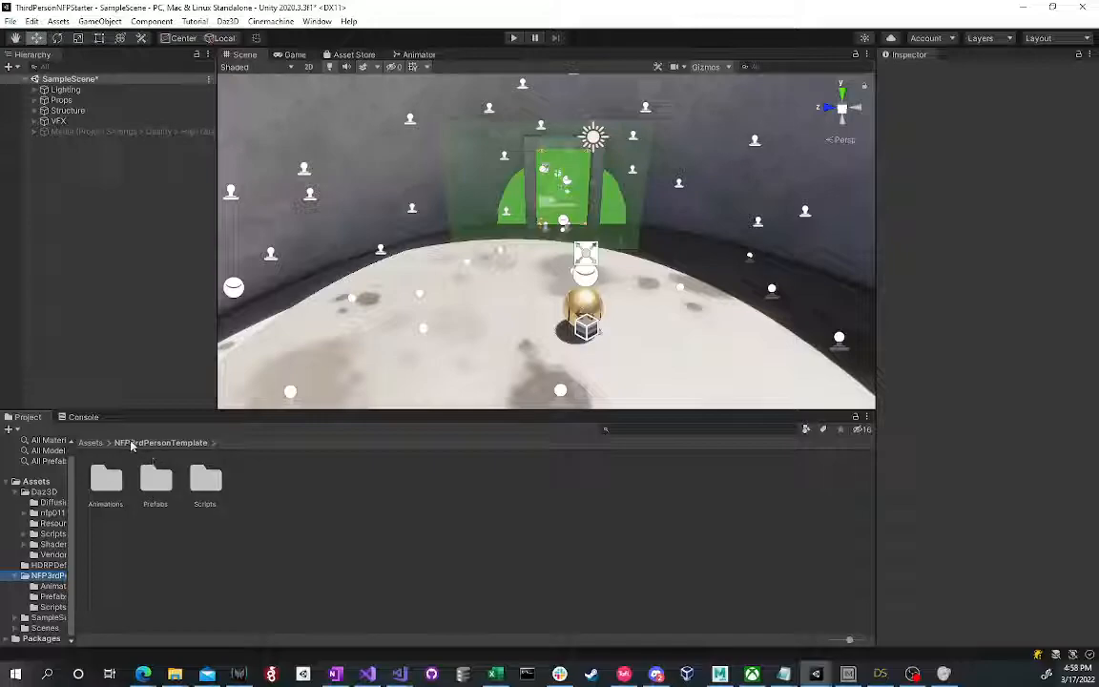
left_click(18, 493)
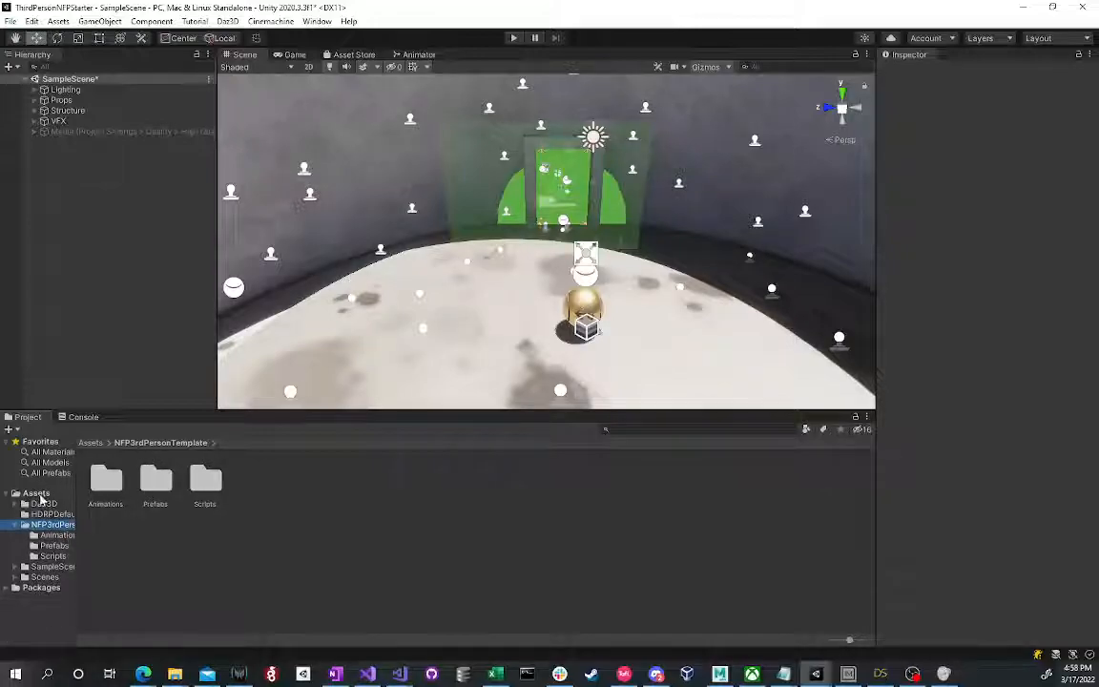
double_click(155, 485)
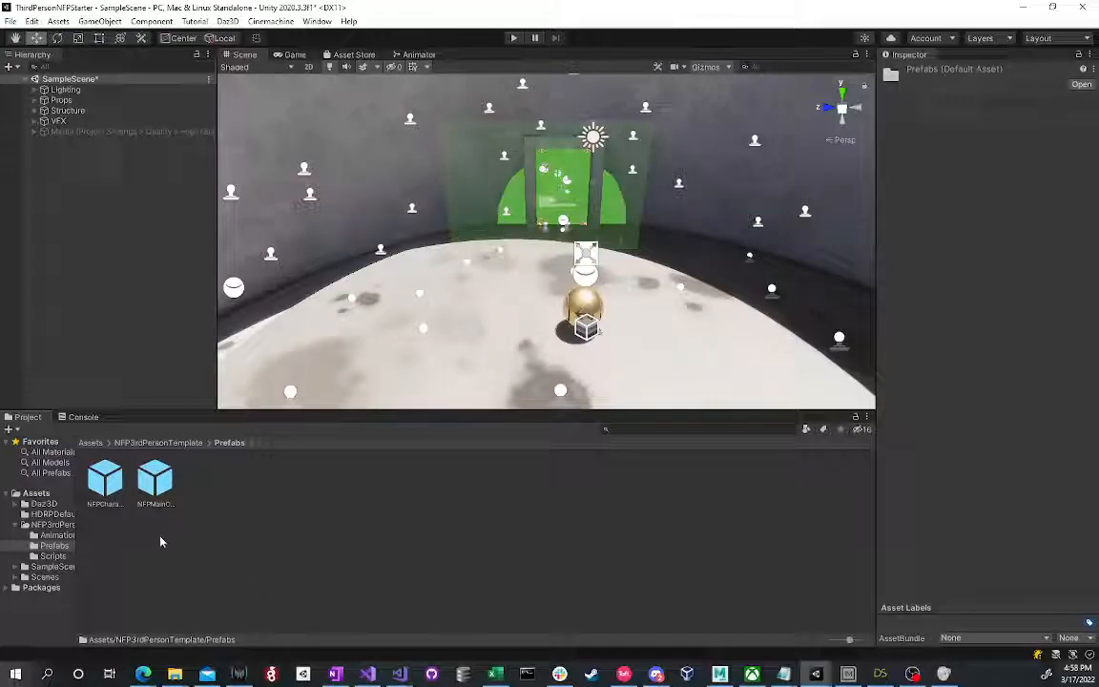
left_click(158, 483)
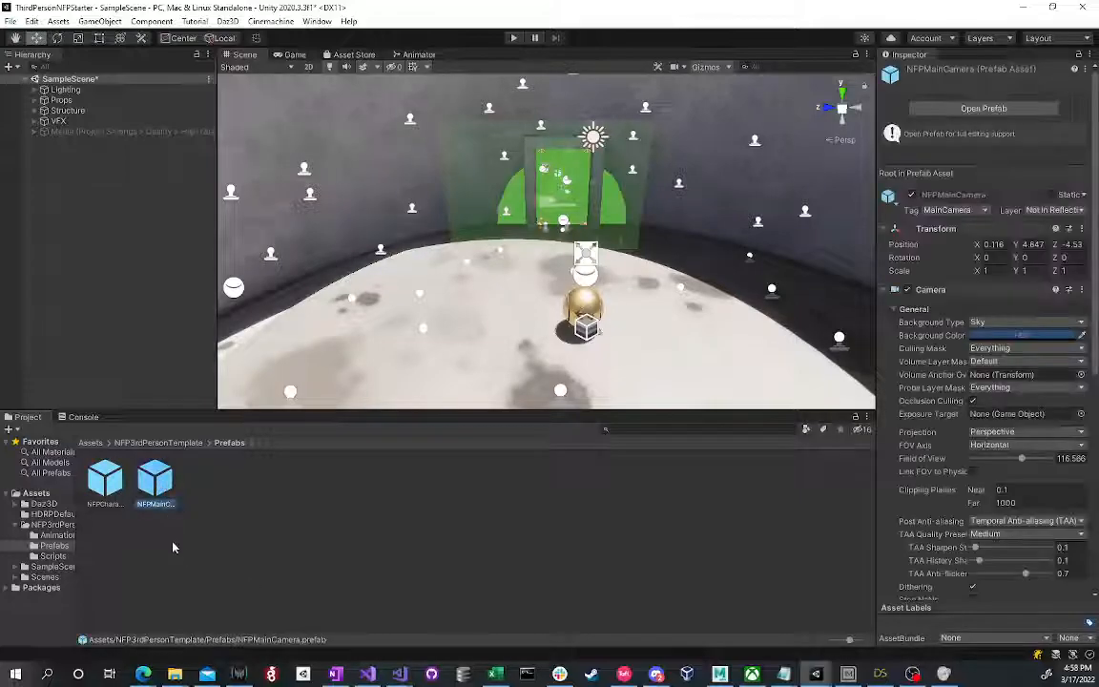
left_click_drag(157, 483, 720, 285)
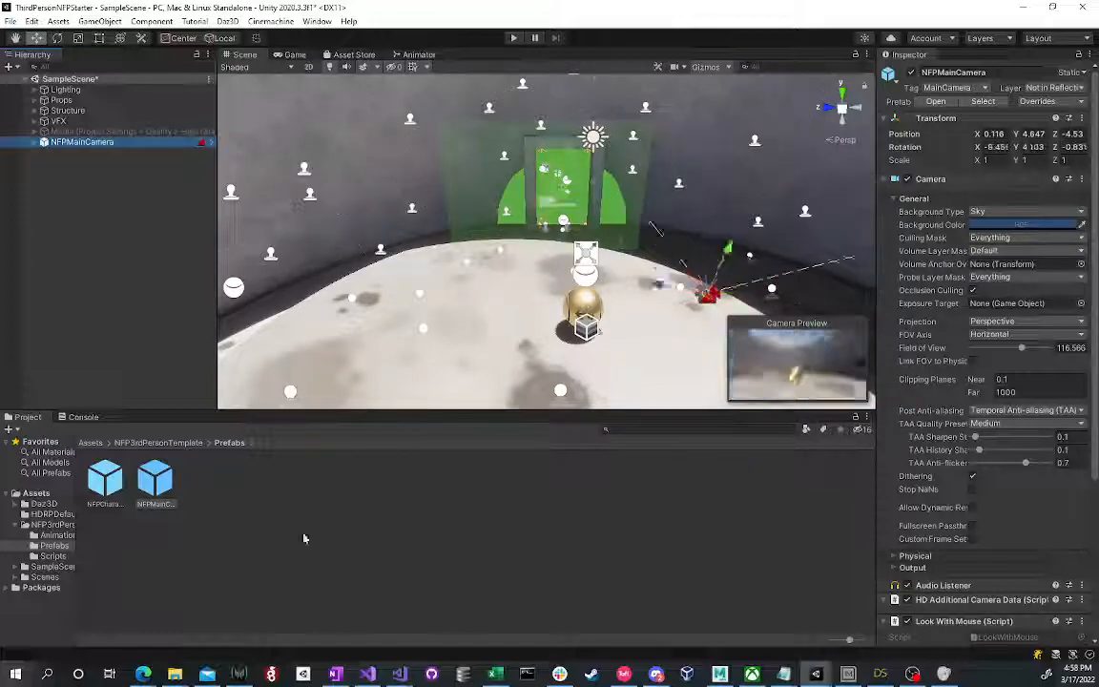
left_click_drag(108, 418, 84, 187)
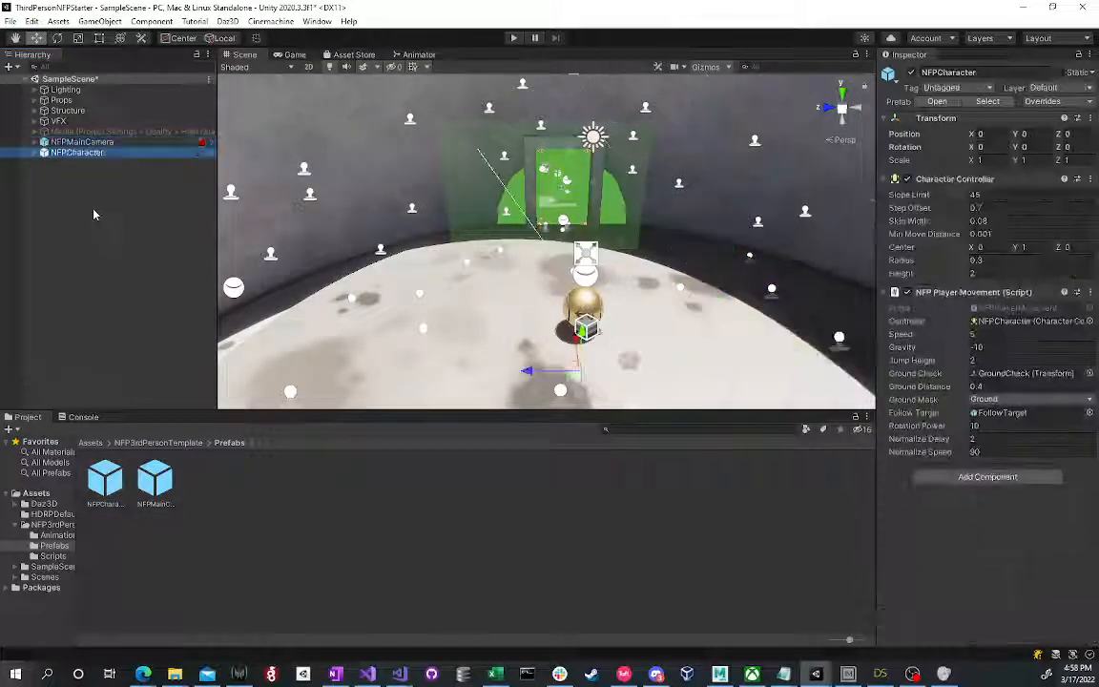
Assign NFPCharacter as the Player Body of the Look With Mouse script on NFPMainCamera
left_click(84, 141)
left_click(82, 153)
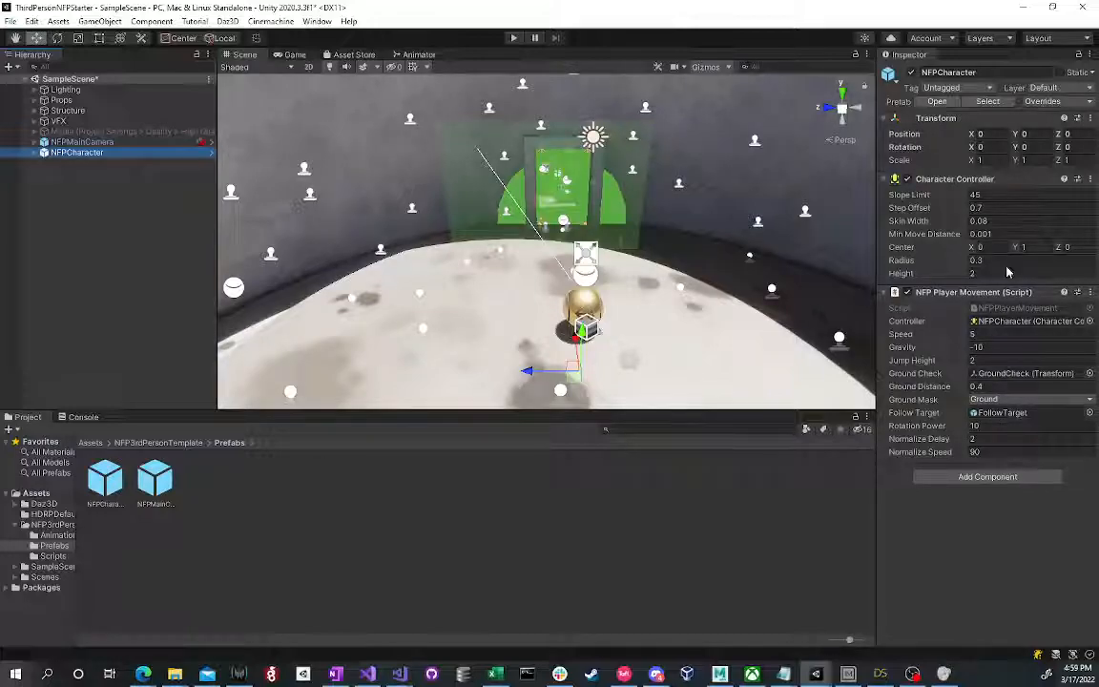
left_click(977, 452)
key("Return")
left_click(67, 141)
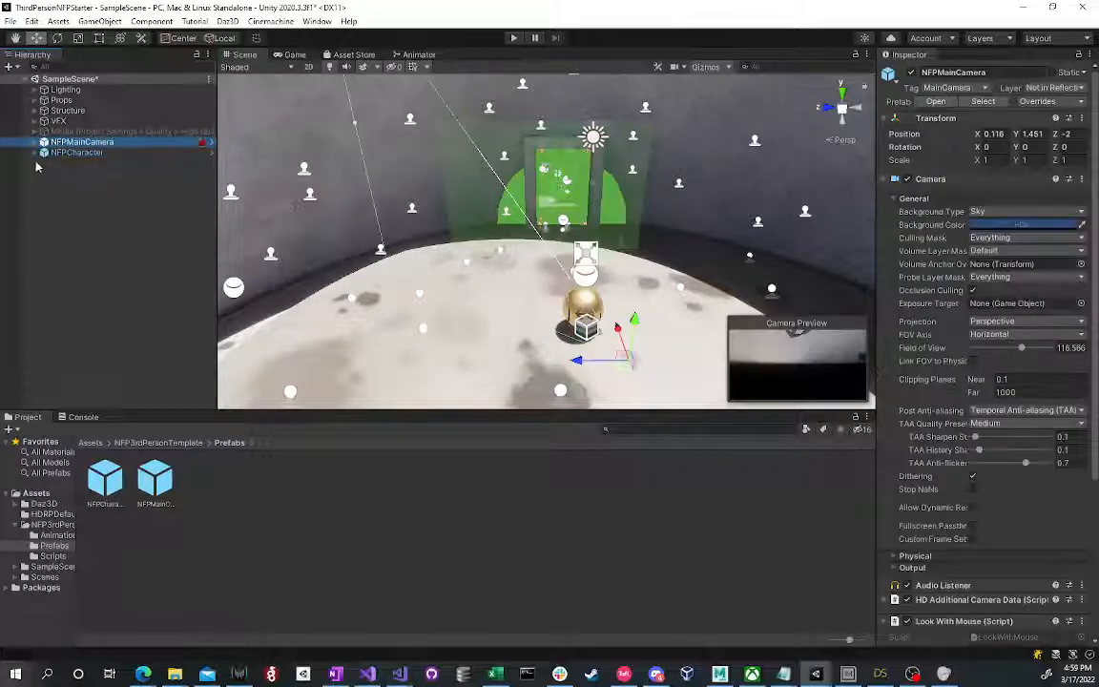
left_click(34, 142)
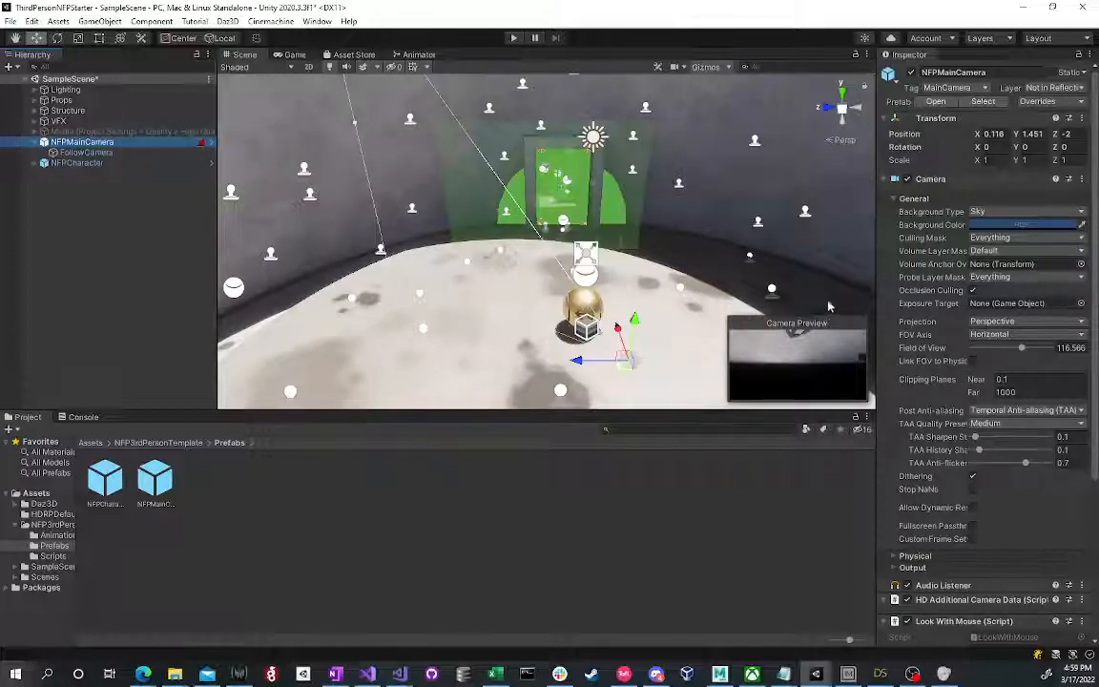
scroll(916, 401, "down", 5)
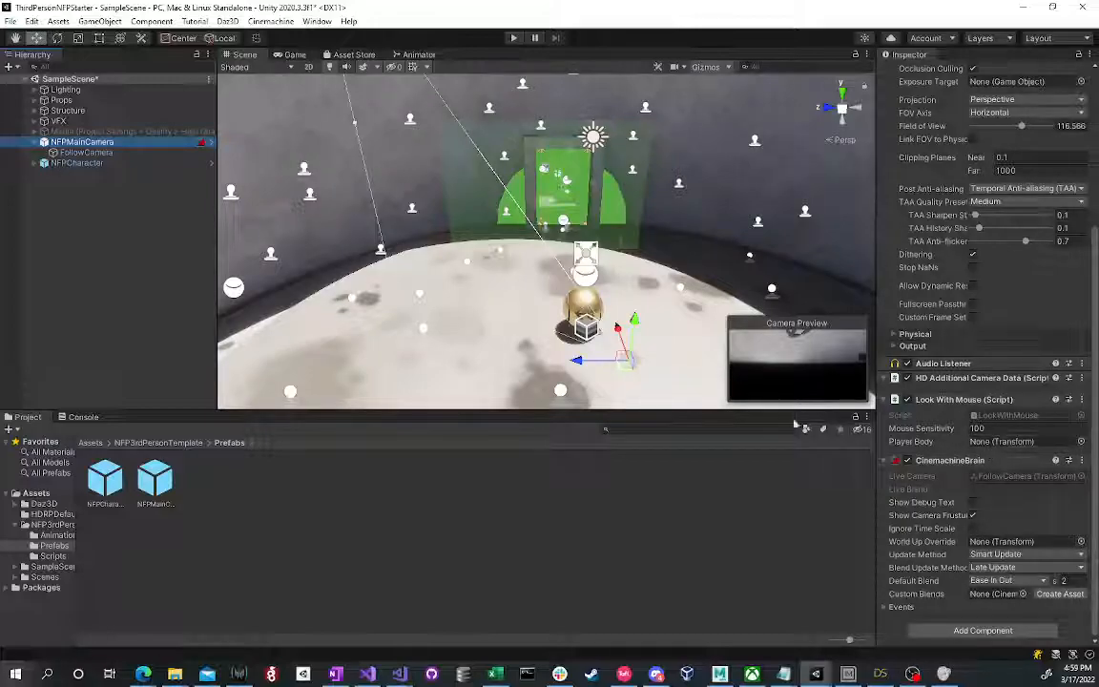
left_click_drag(67, 143, 1007, 456)
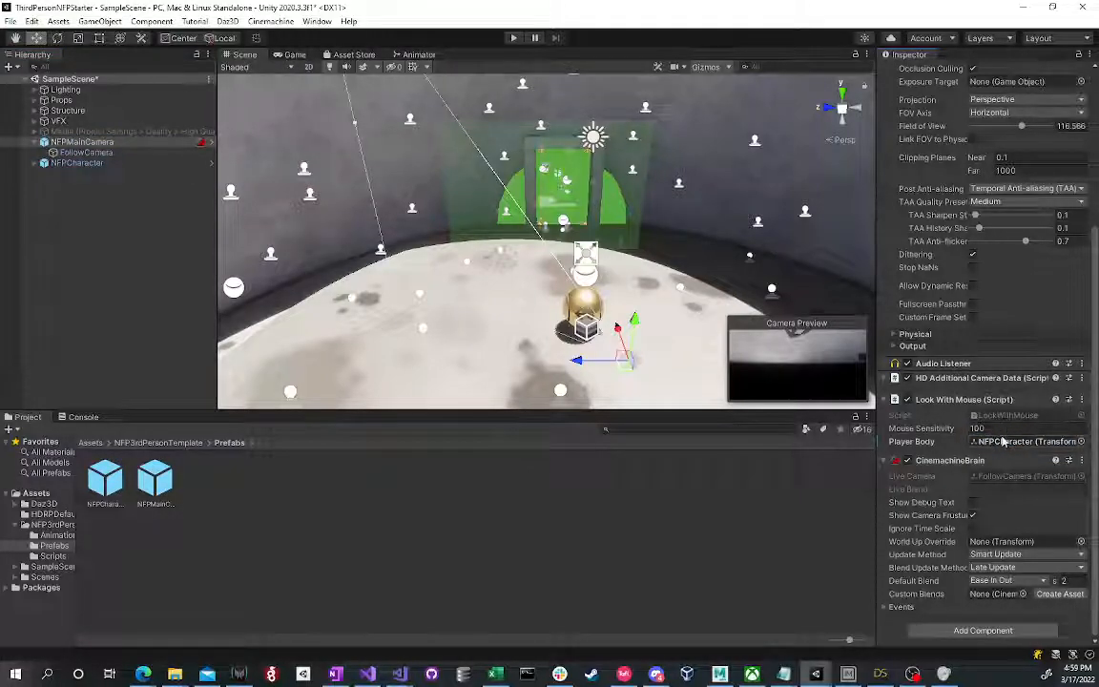
Set the Follow target of the FollowCamera under NFPMainCamera to NFPCharacter's FollowTarget
left_click(86, 153)
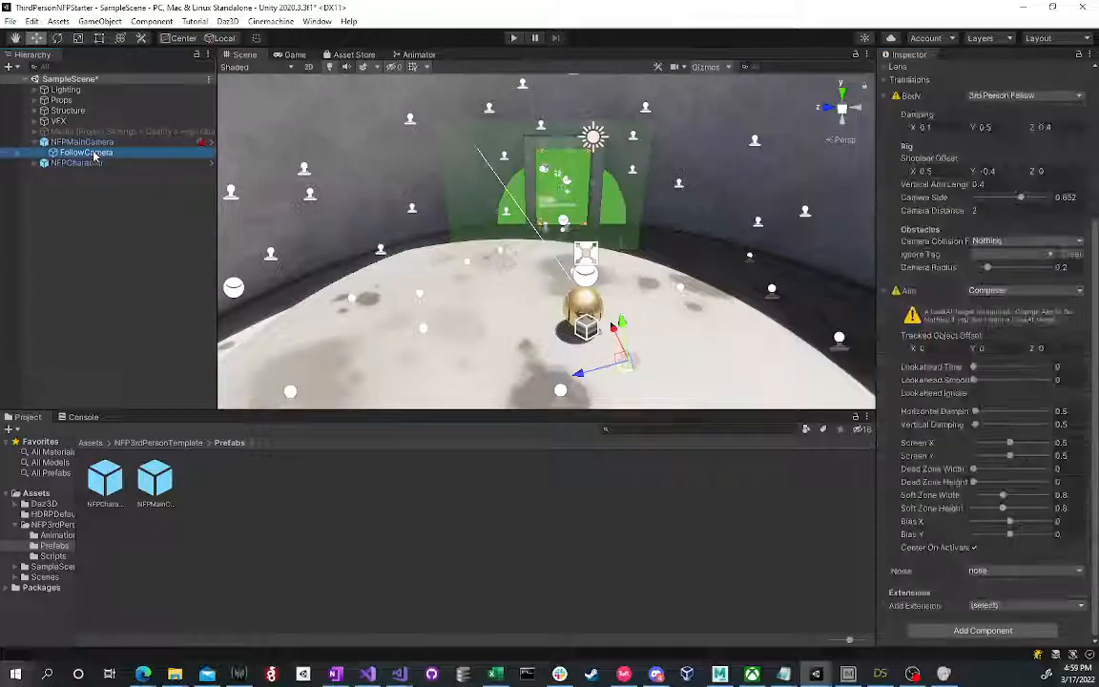
left_click(35, 163)
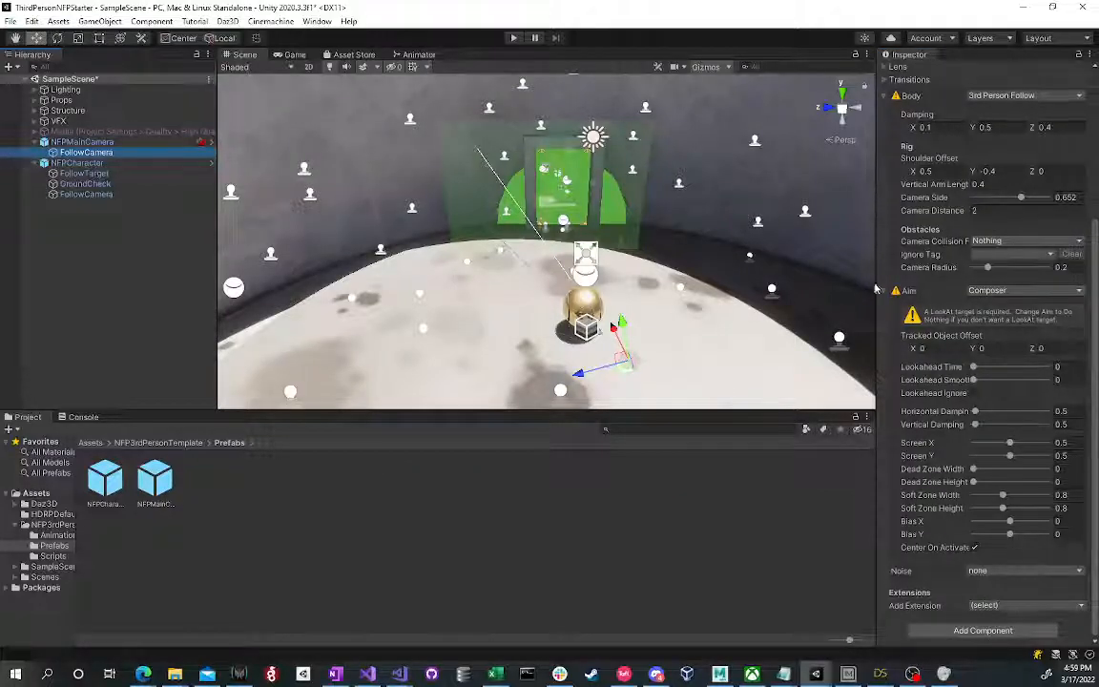
scroll(980, 272, "up", 5)
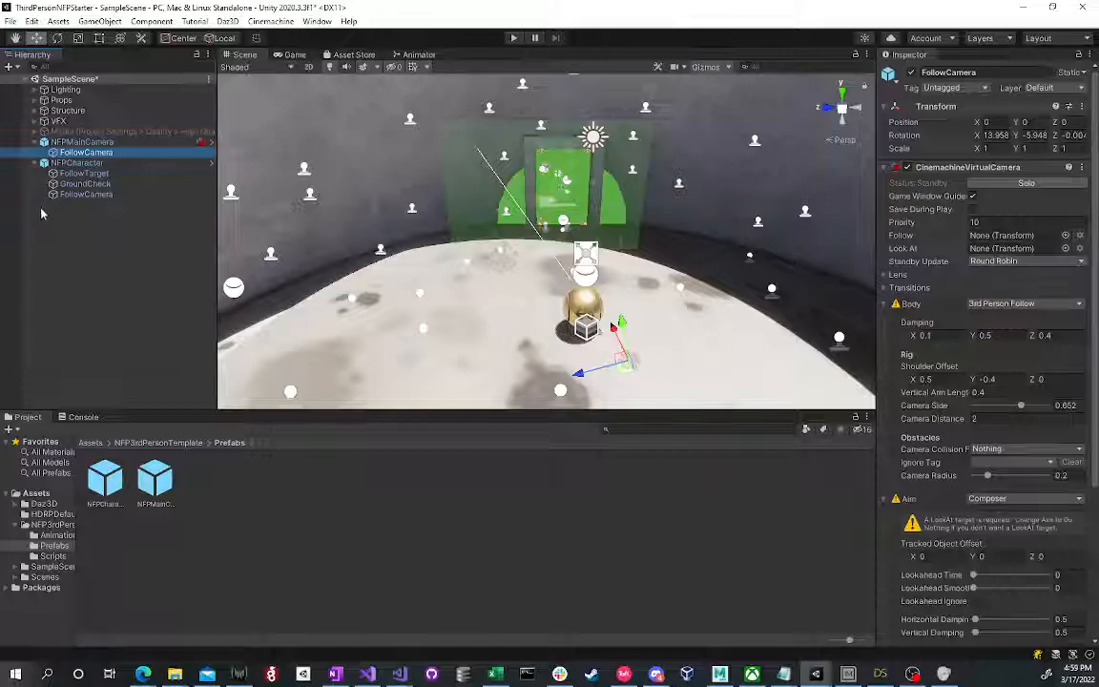
left_click(1030, 221)
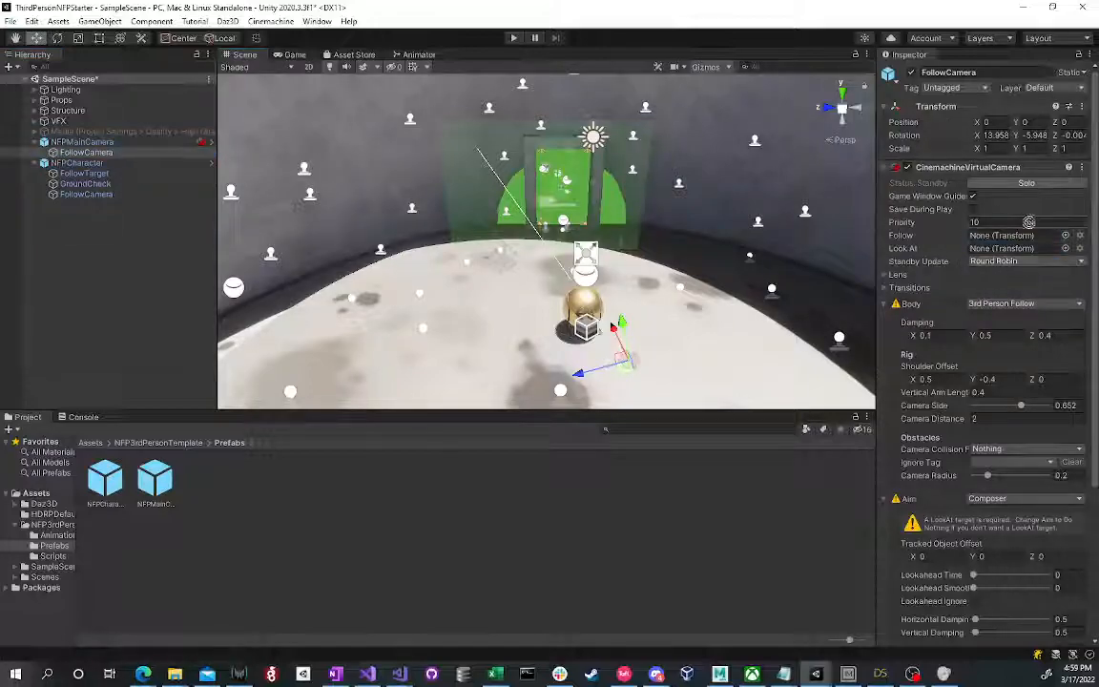
left_click(1002, 237)
left_click_drag(1002, 246, 1001, 238)
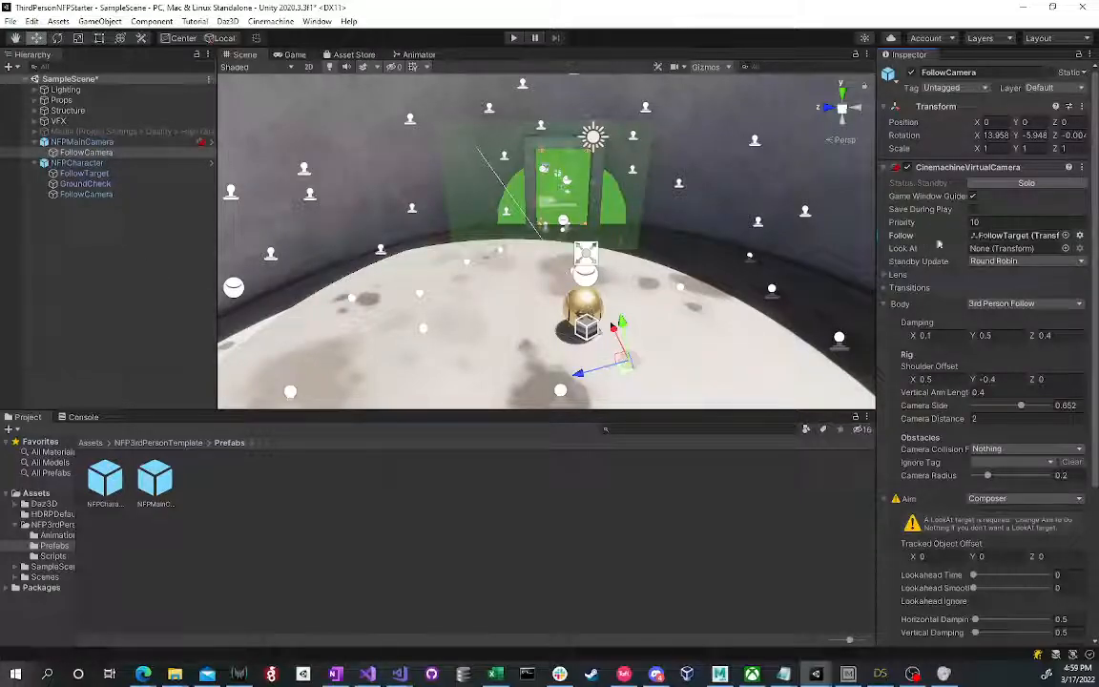
Add the nfp011407 model from the Daz3D/nfp011407 folder to the scene as a child of NFPCharacter
left_click(85, 174)
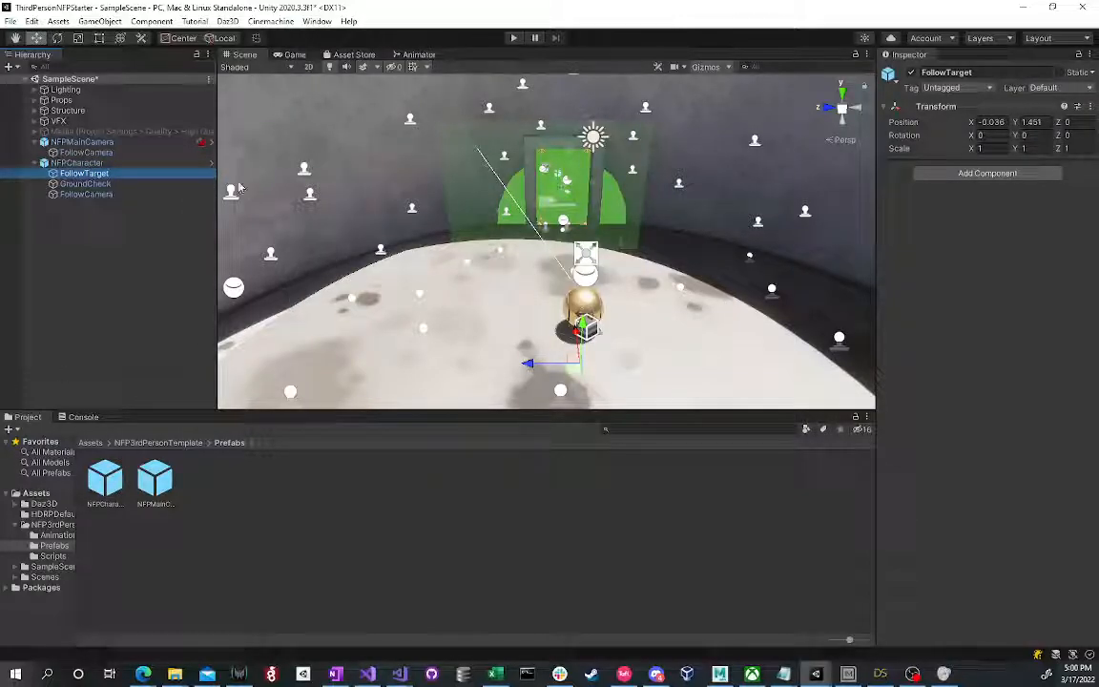
left_click(107, 163)
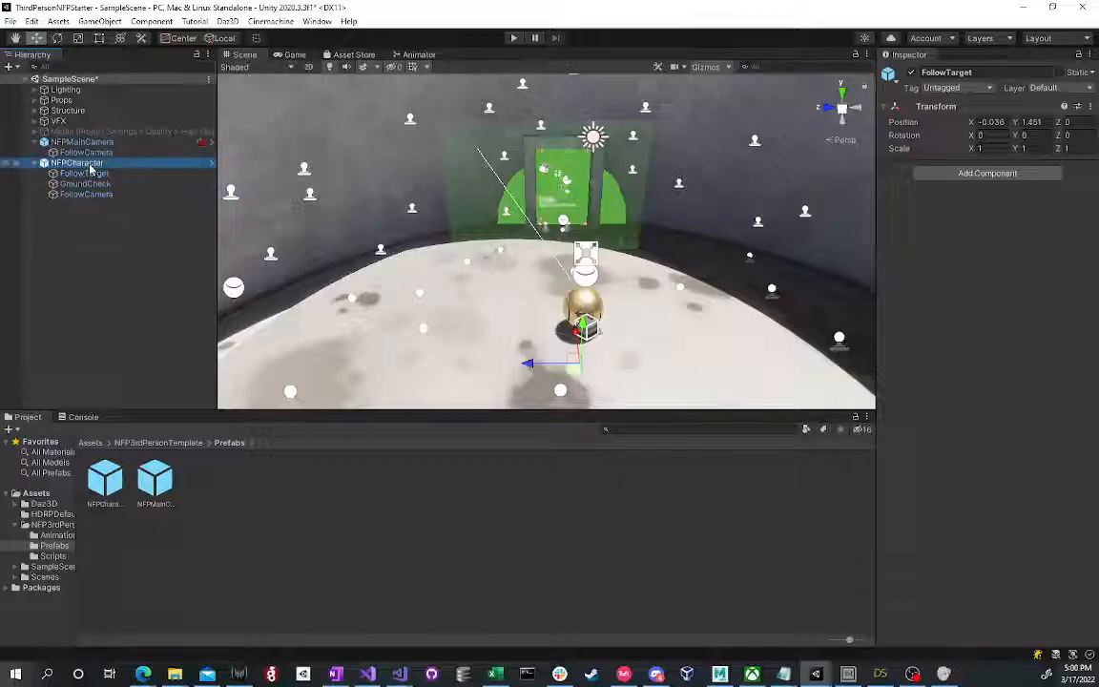
left_click(23, 504)
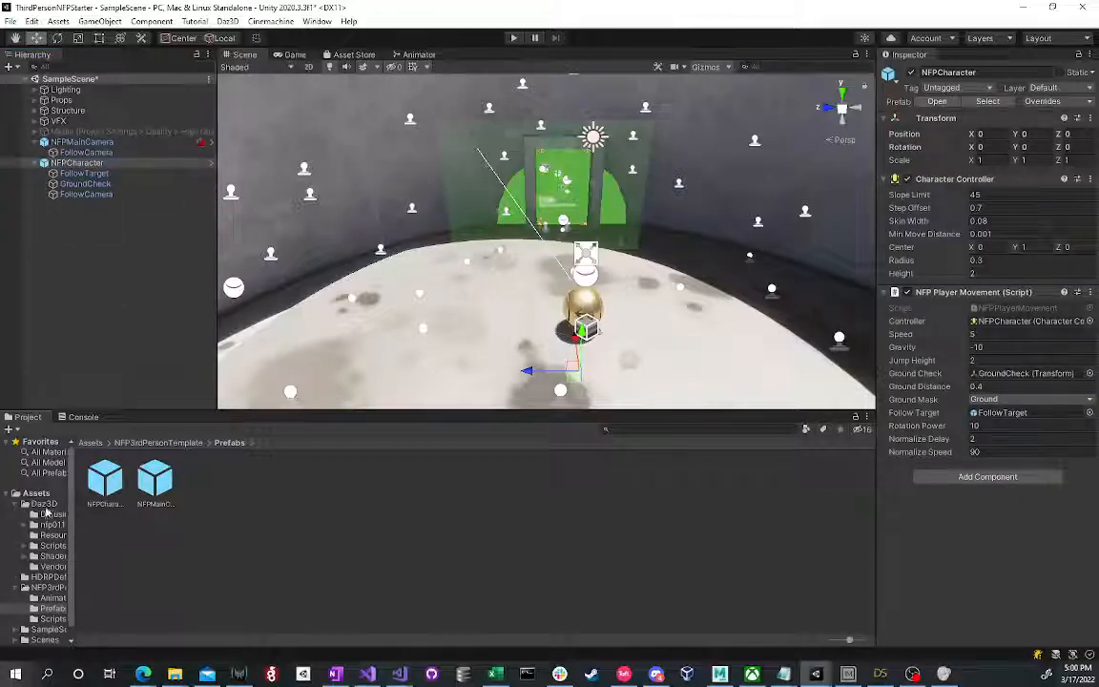
left_click(52, 524)
left_click_drag(366, 544, 96, 166)
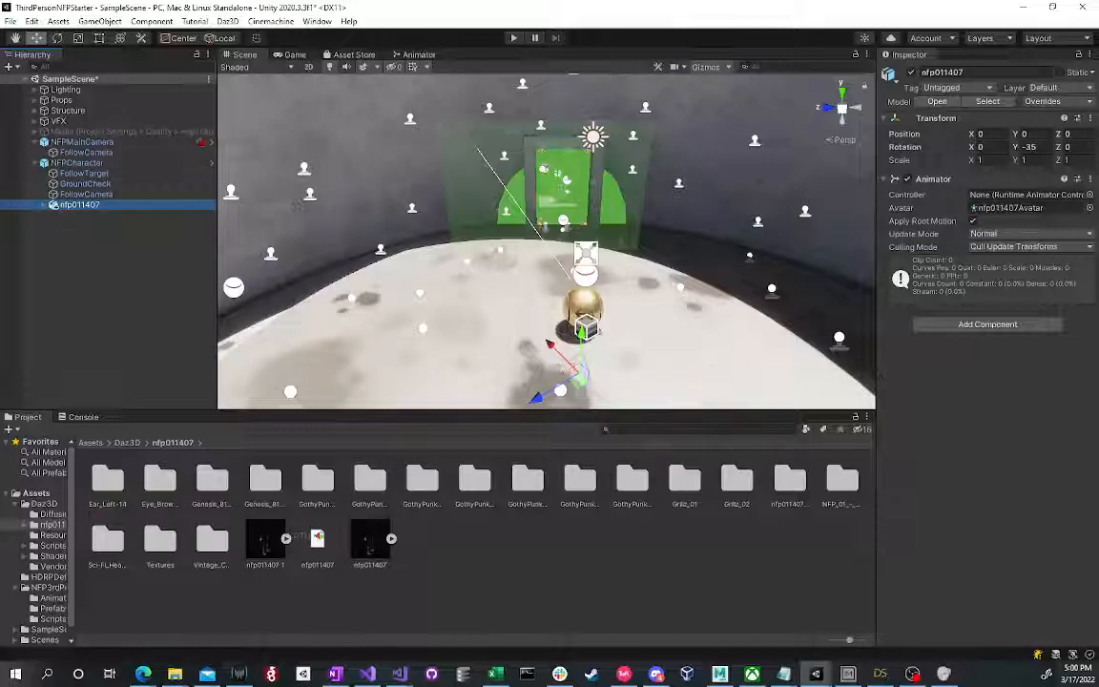
Move NFPCharacter up and away from the gold sphere to about X -3.198, Y 3.66
left_click(83, 165)
left_click_drag(378, 294, 489, 353, "alt")
right_click_drag(490, 353, 501, 318)
key("w")
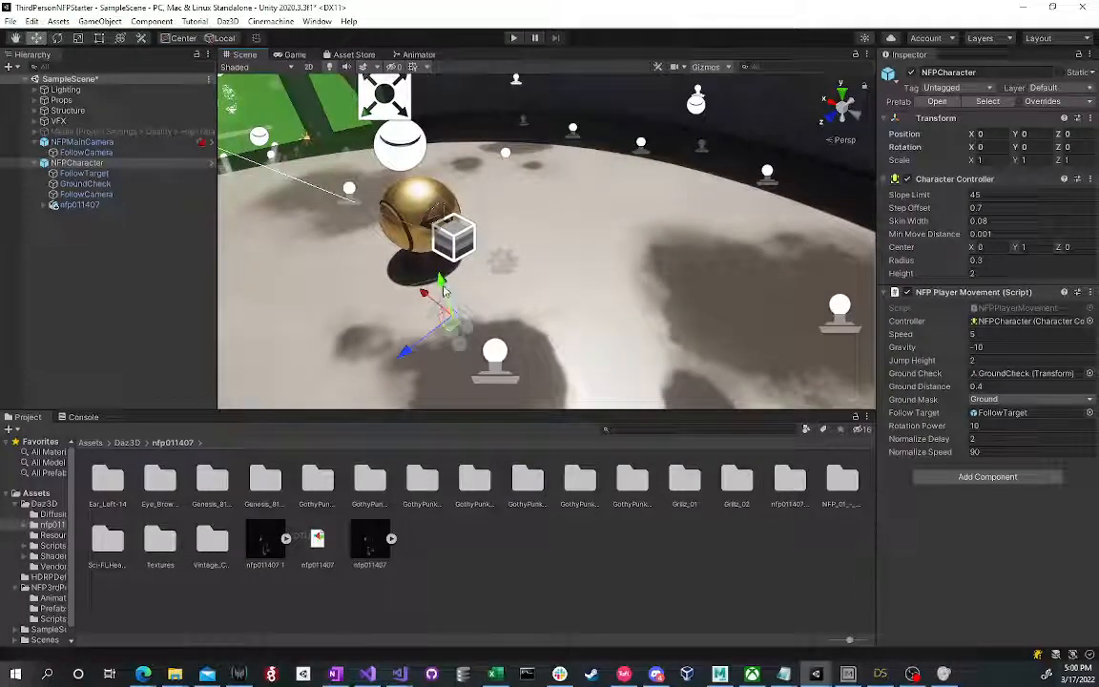
left_click_drag(444, 283, 388, 194)
right_click_drag(388, 194, 412, 181)
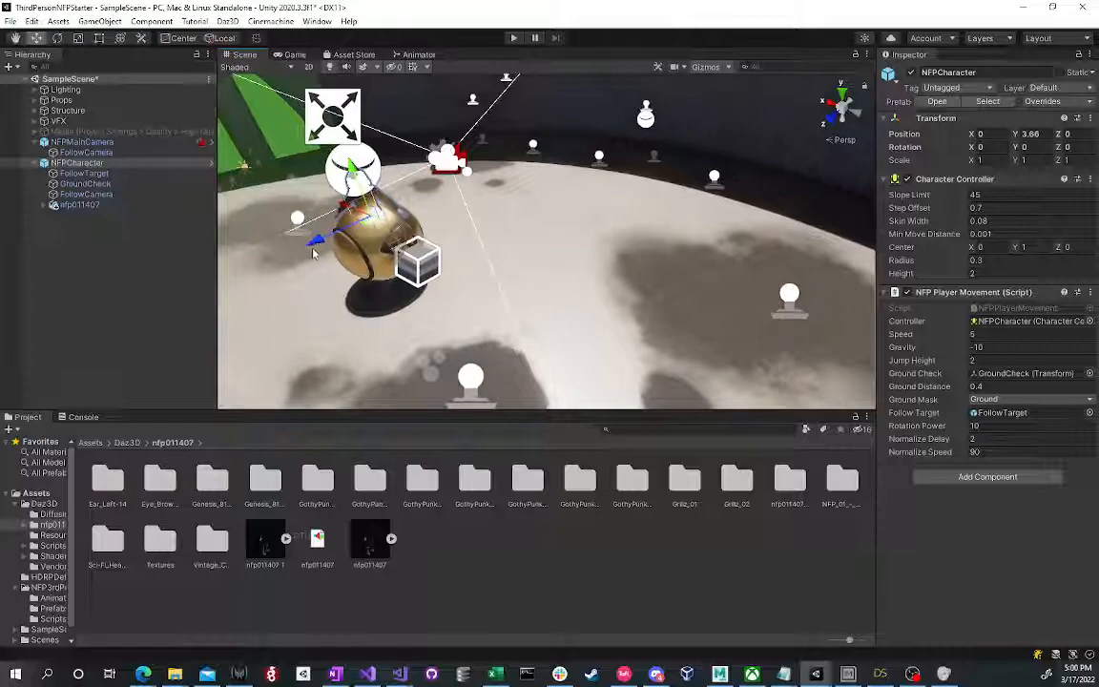
left_click_drag(314, 189, 477, 305)
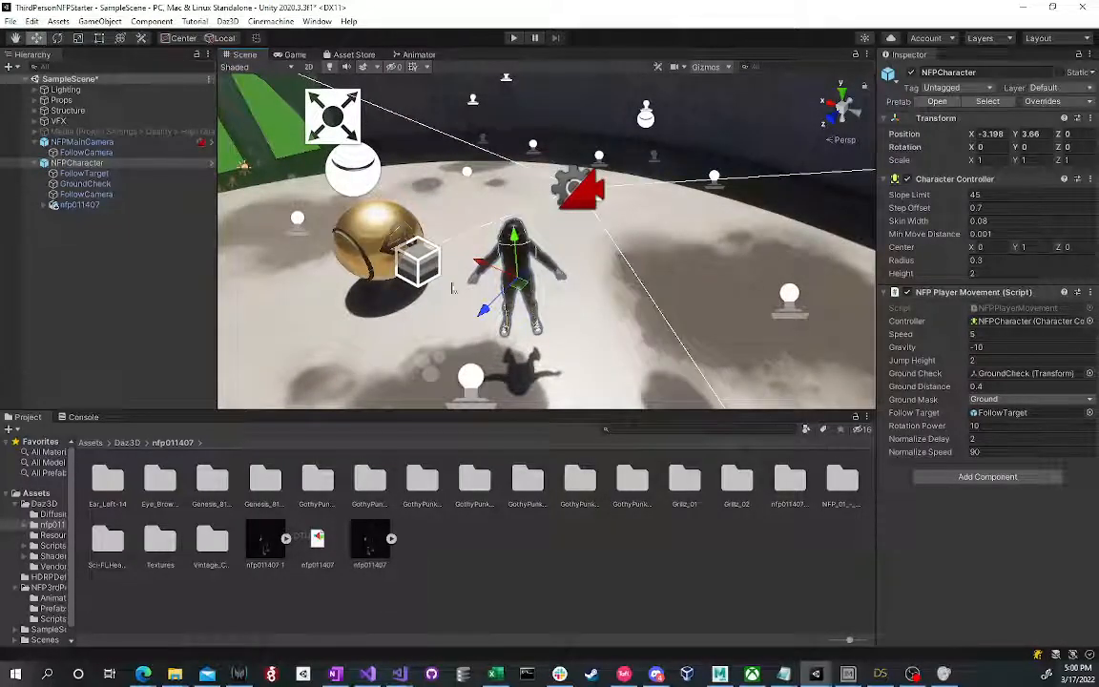
Lower NFPCharacter toward the platform floor to about Y 3.227
right_click_drag(374, 207, 501, 187)
left_click_drag(496, 173, 497, 188)
right_click_drag(442, 204, 430, 248)
left_click_drag(506, 123, 508, 115)
key("s")
right_click_drag(494, 135, 296, 300)
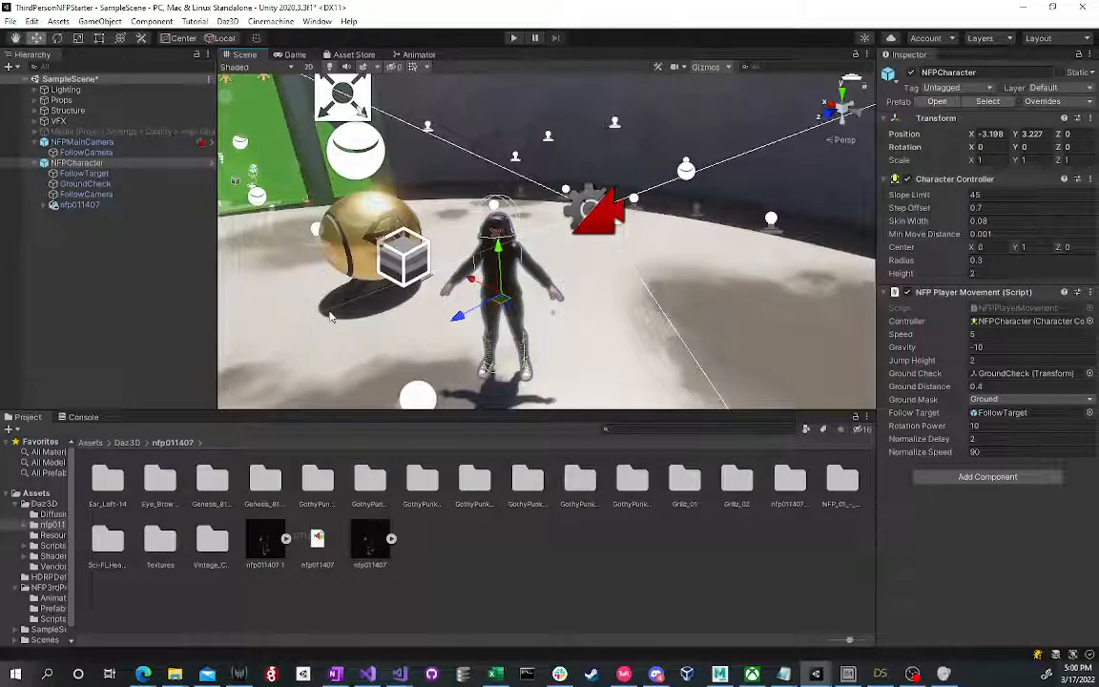
Reset the rotation of the nfp011407 model so it lines up with its parent NFPCharacter
left_click(82, 207)
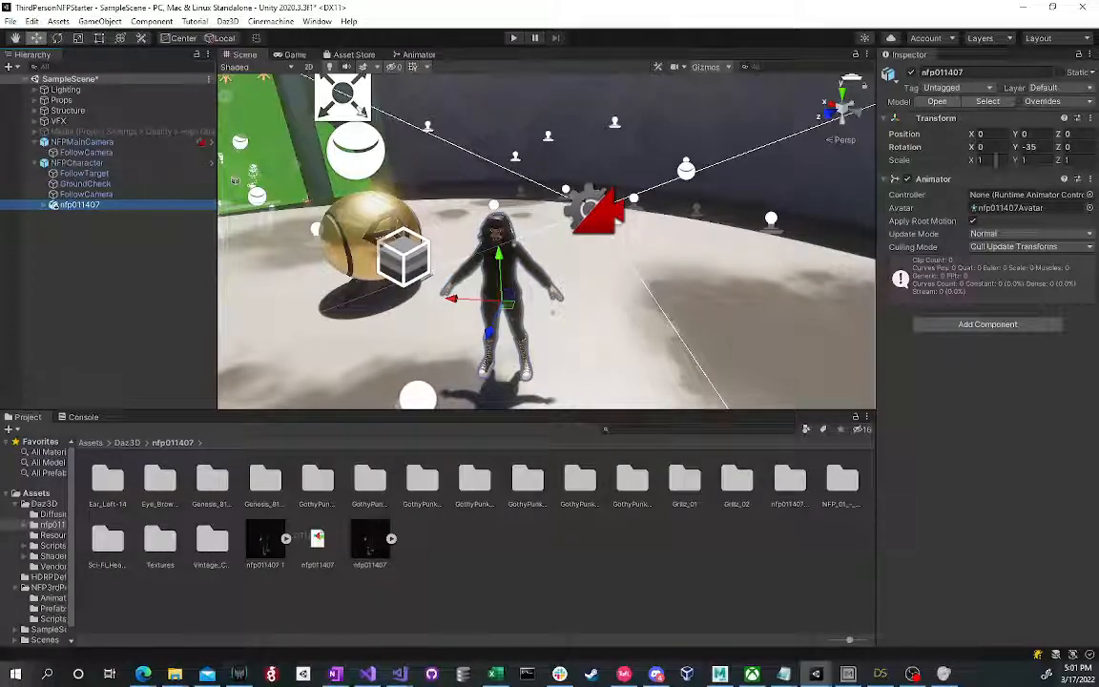
left_click(1030, 147)
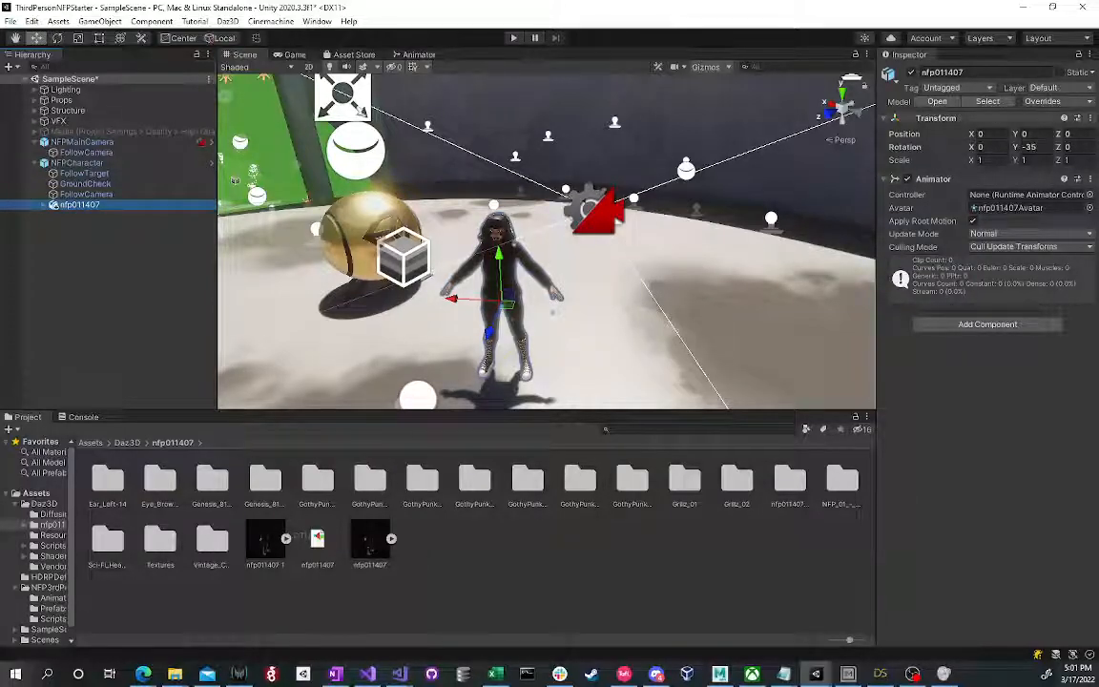
right_click(983, 118)
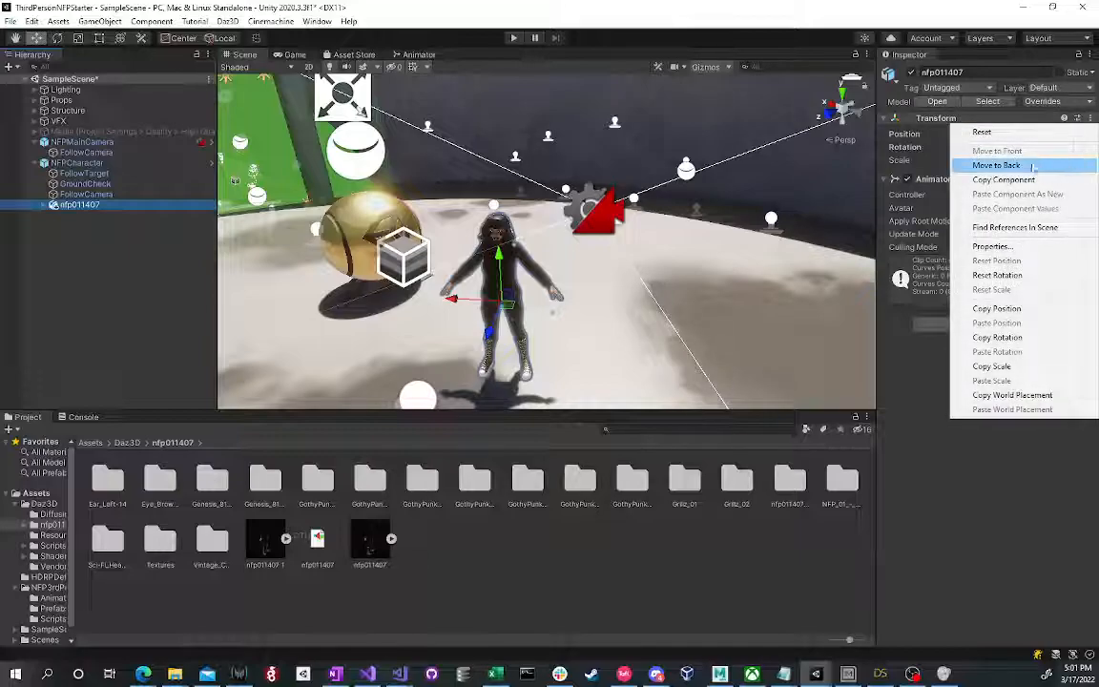
left_click(998, 275)
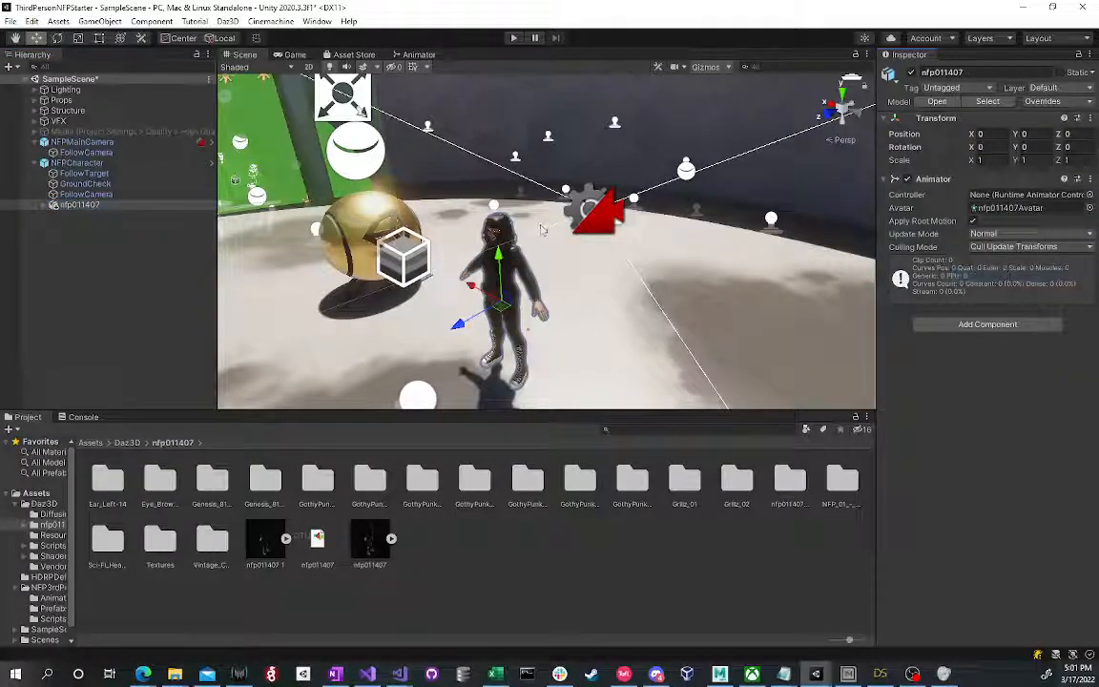
left_click(85, 163)
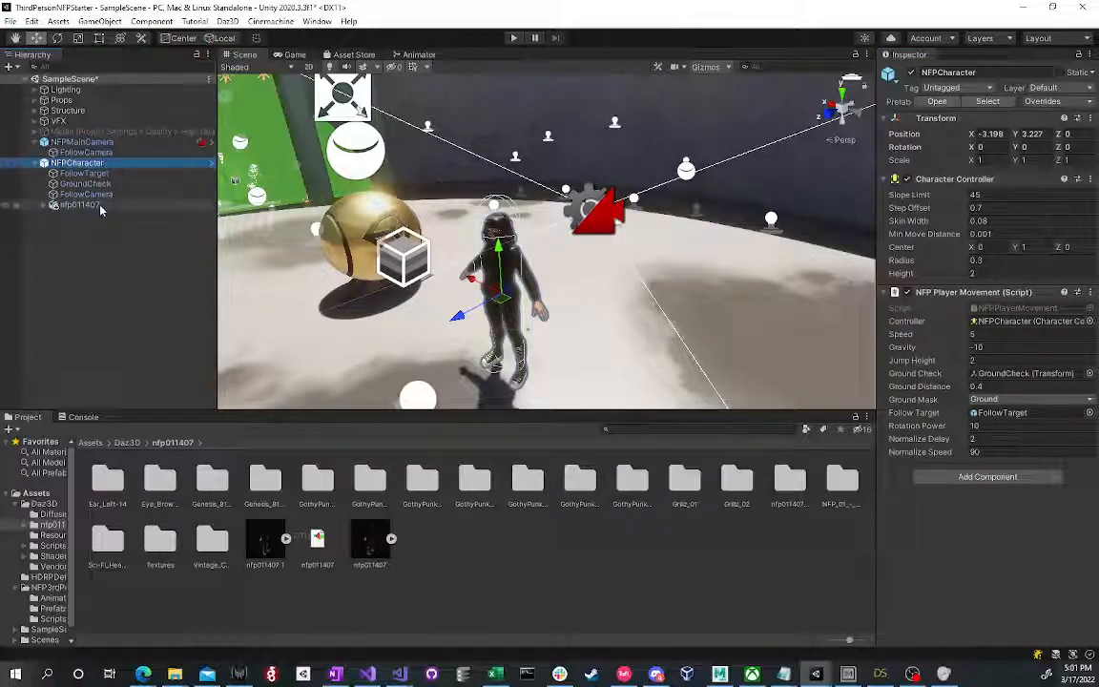
left_click(97, 206)
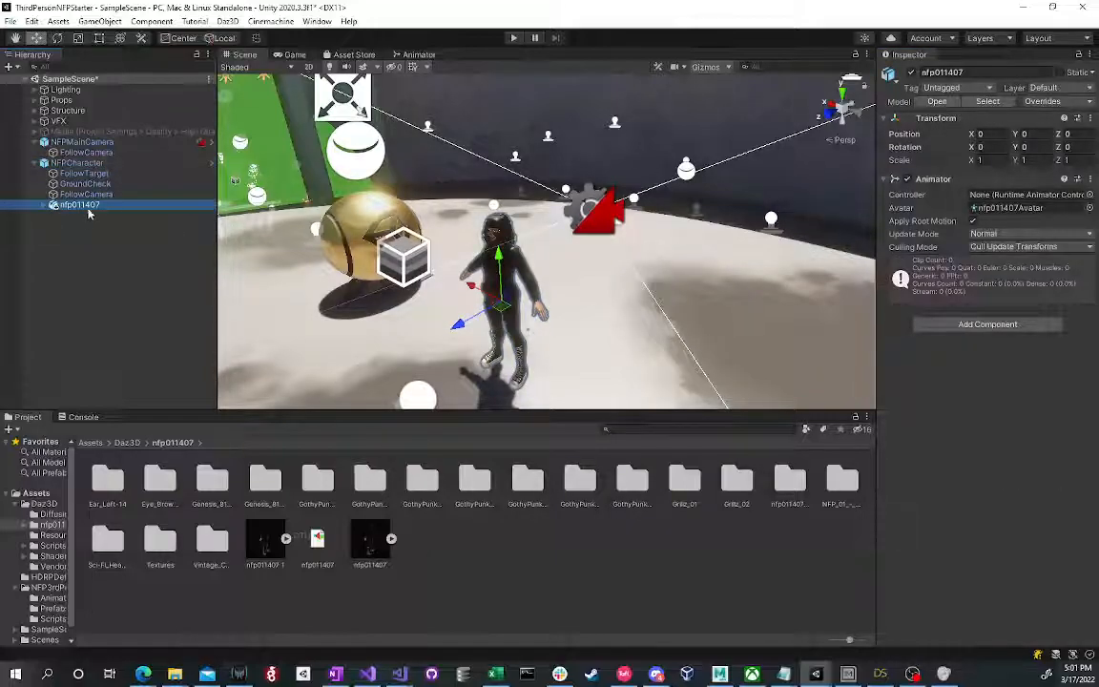
left_click(90, 164)
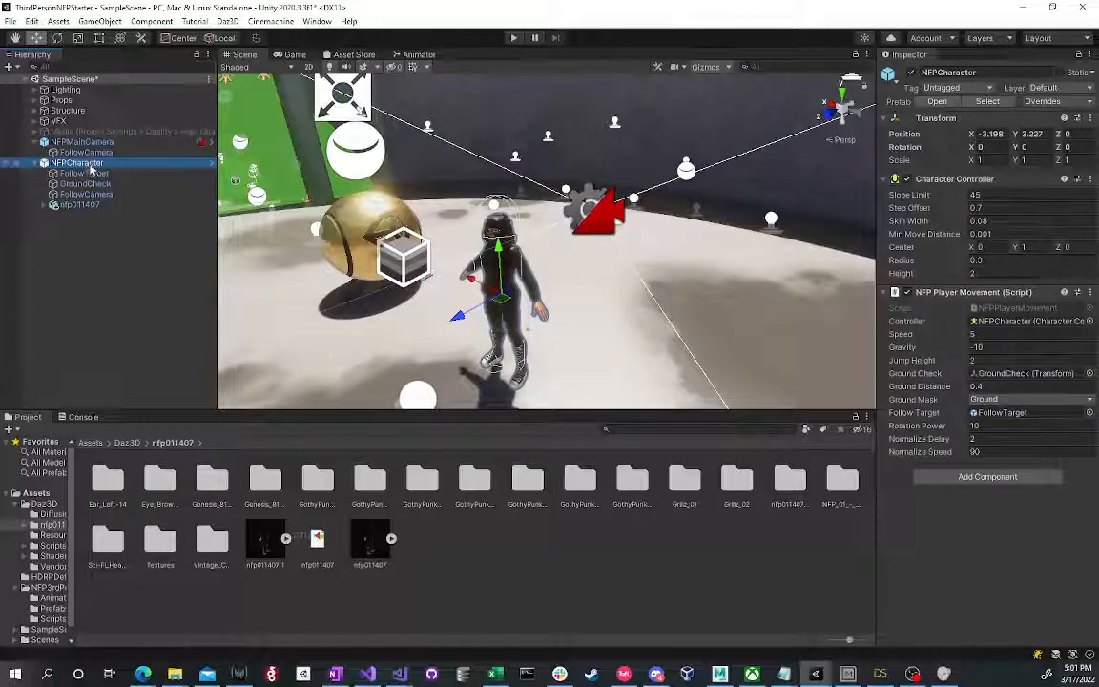
Assign CharacterController as the Animator controller of nfp011407 and turn off Apply Root Motion
left_click(86, 205)
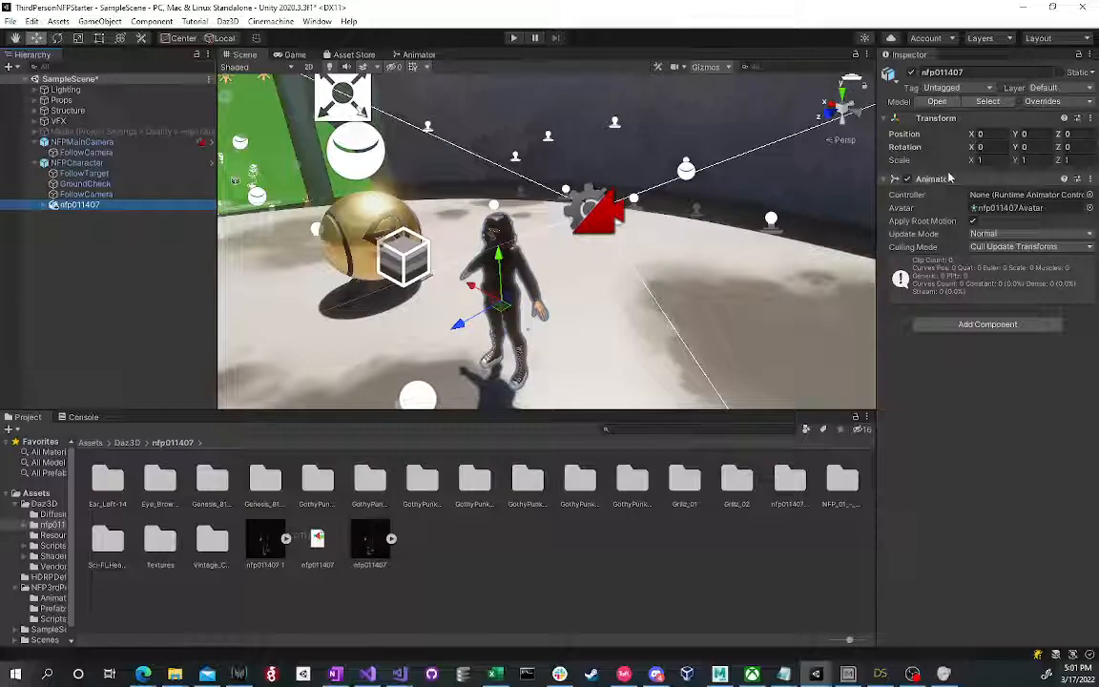
left_click(1090, 196)
left_click(711, 237)
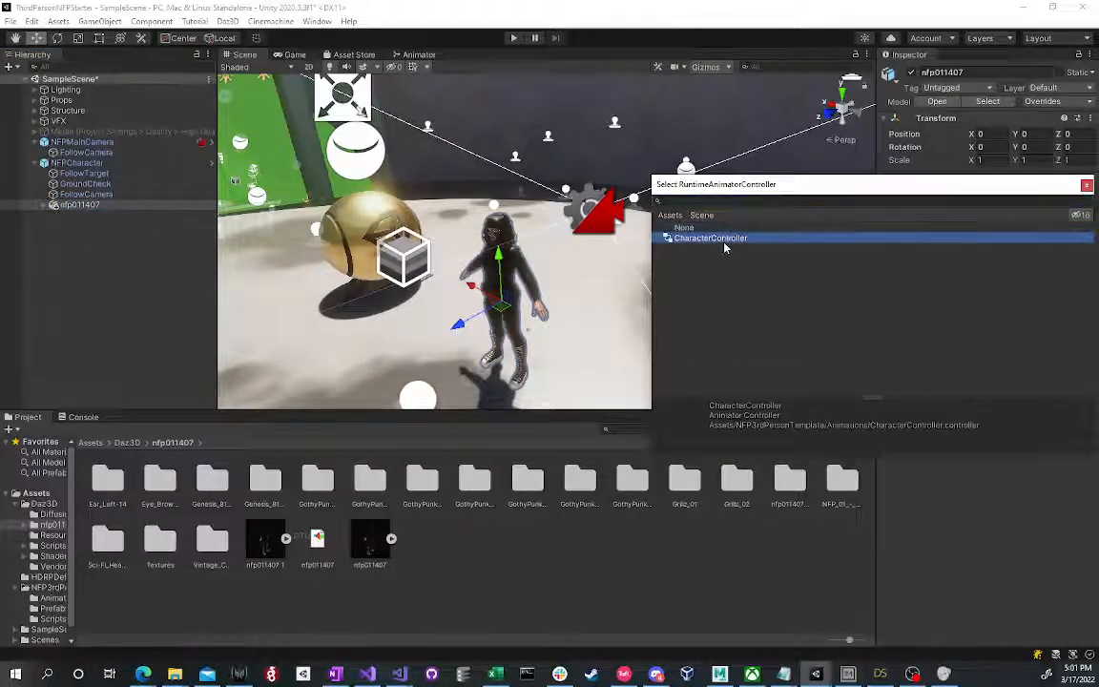
double_click(711, 238)
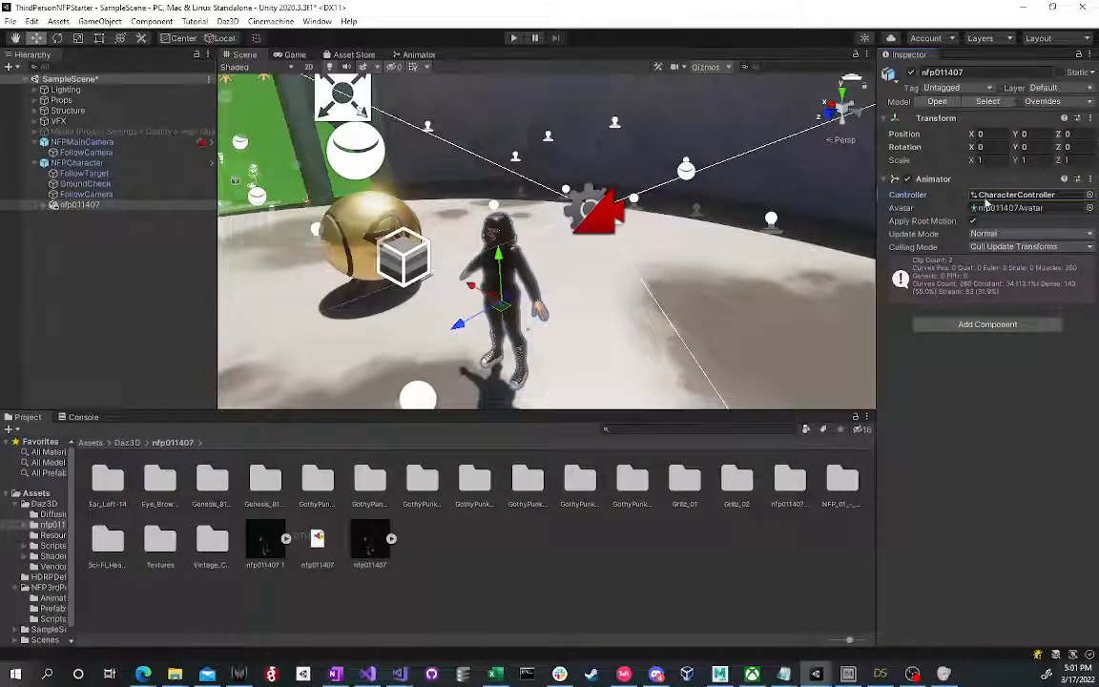
left_click(1089, 194)
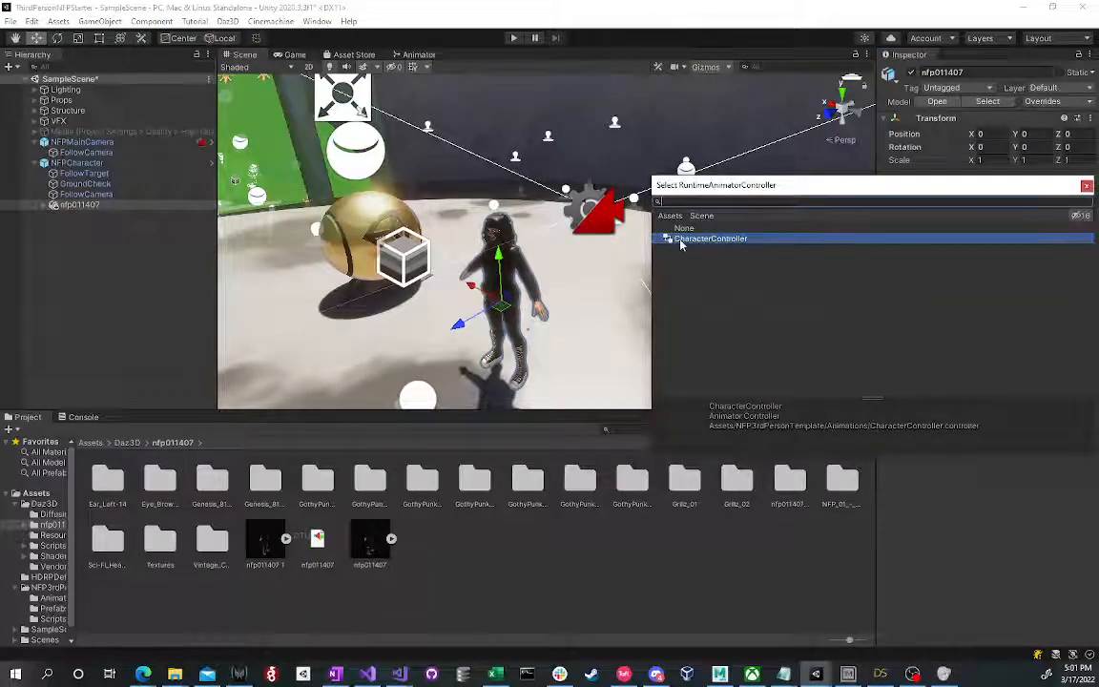
double_click(706, 238)
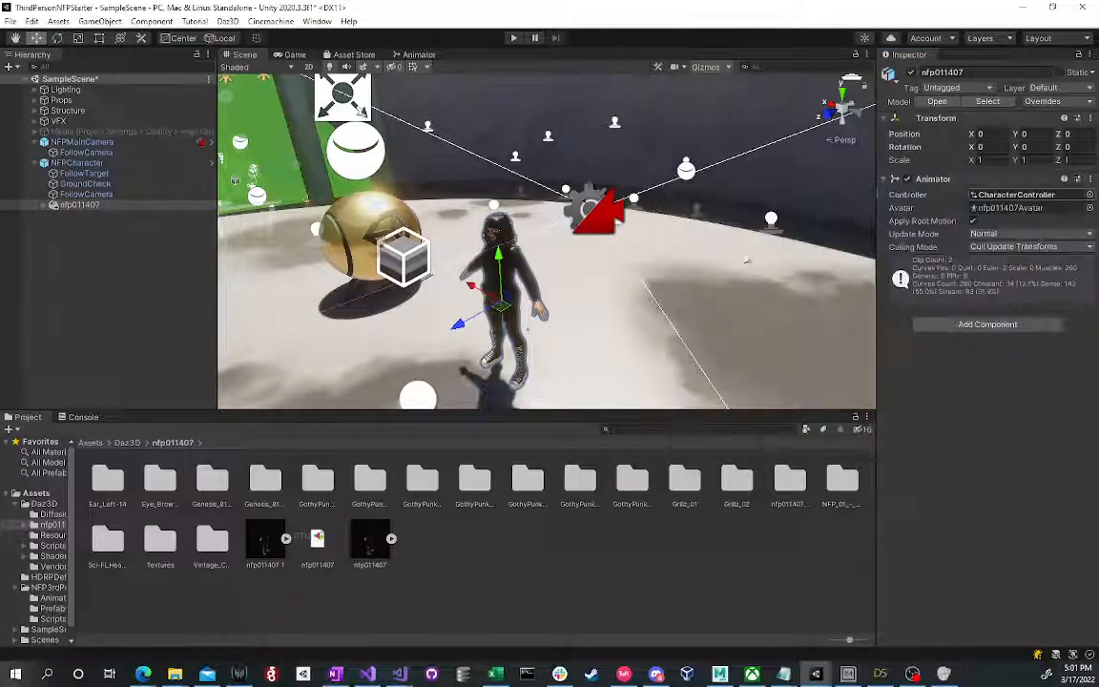
left_click(974, 221)
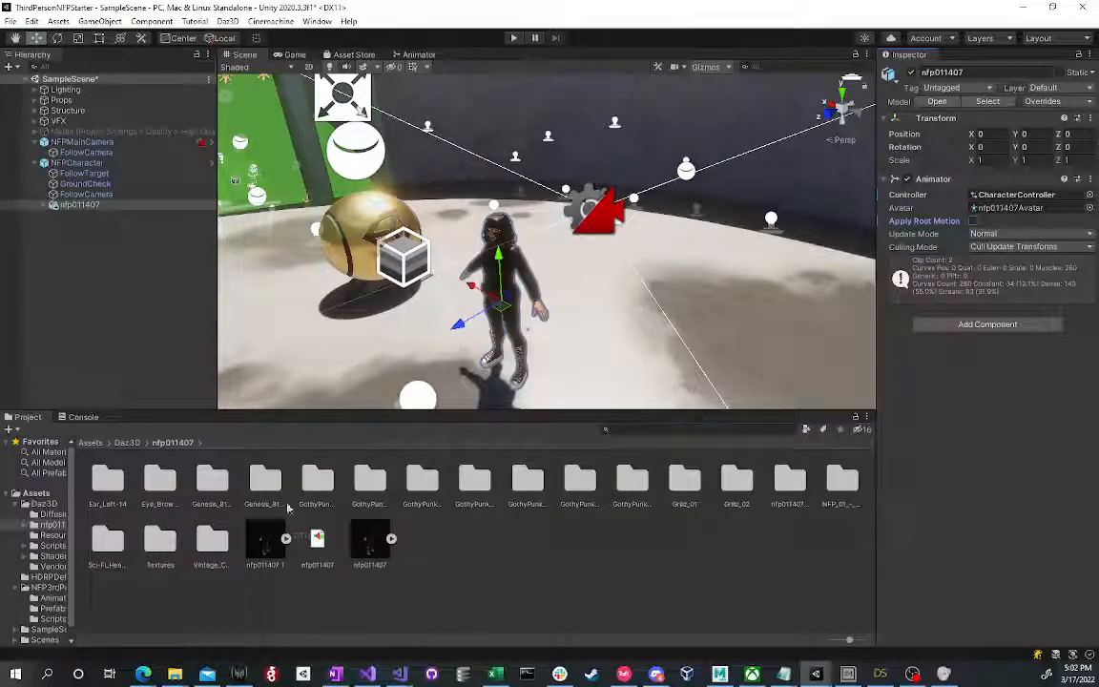
Save the configured nfp011407 model as an original prefab in the NFP3rdPersonTemplate Prefabs folder
scroll(38, 553, "down", 1)
left_click(52, 596)
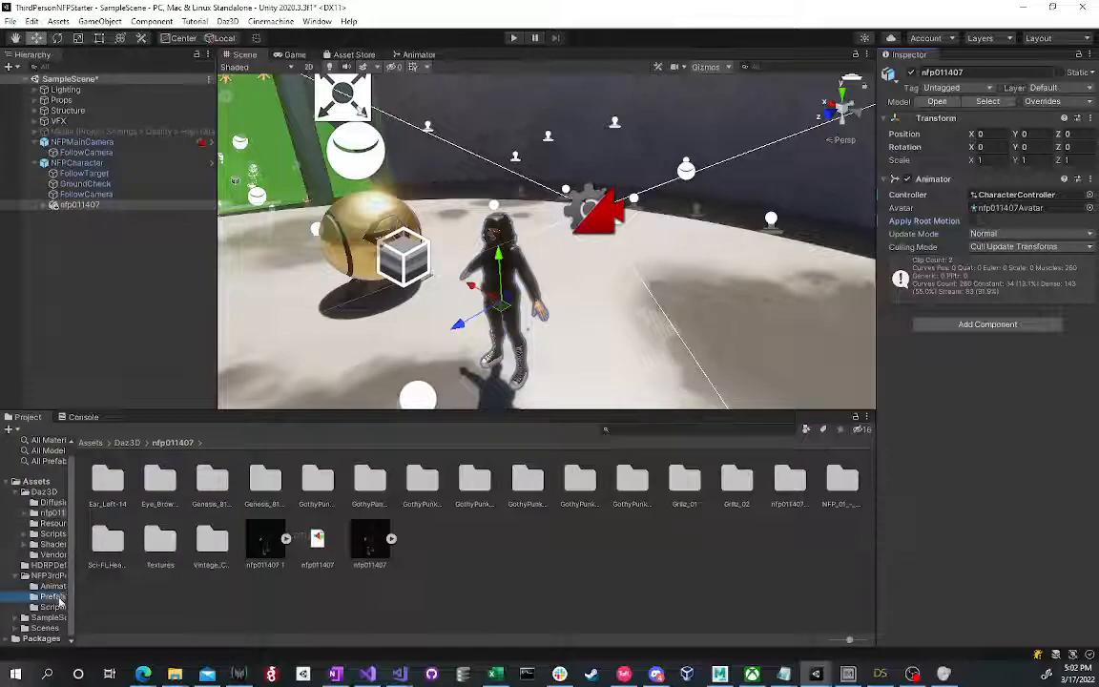
left_click_drag(88, 204, 254, 524)
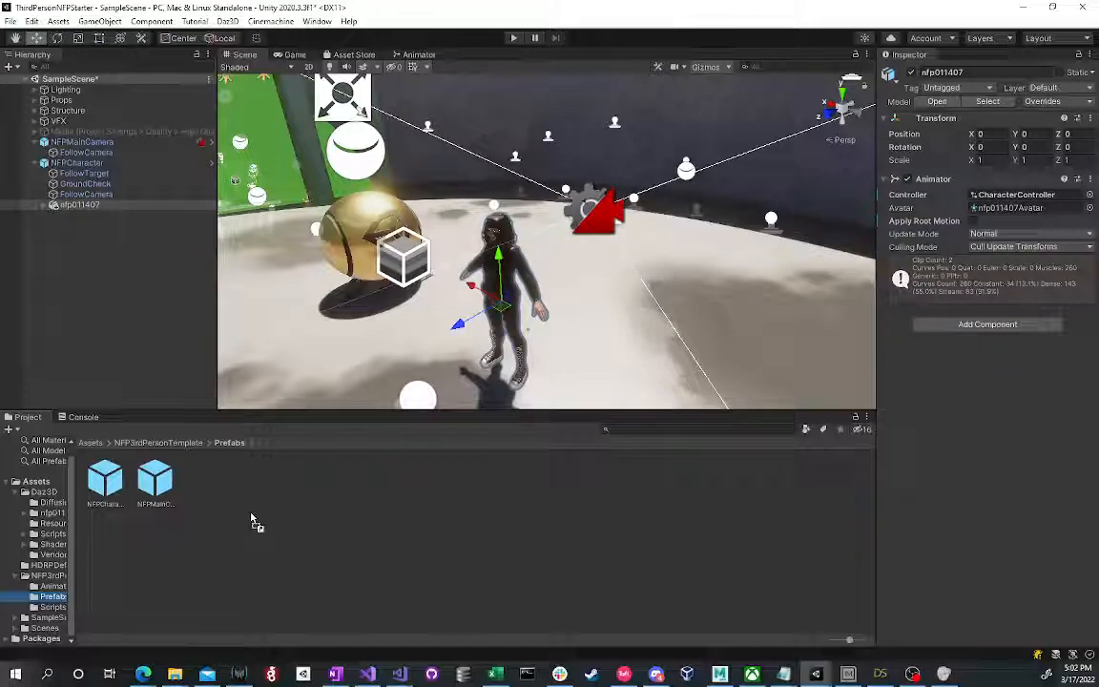
mouse_move(253, 521)
left_mouse_down()
mouse_move(160, 374)
mouse_move(93, 202)
mouse_move(229, 513)
mouse_move(140, 572)
mouse_move(237, 529)
left_mouse_up()
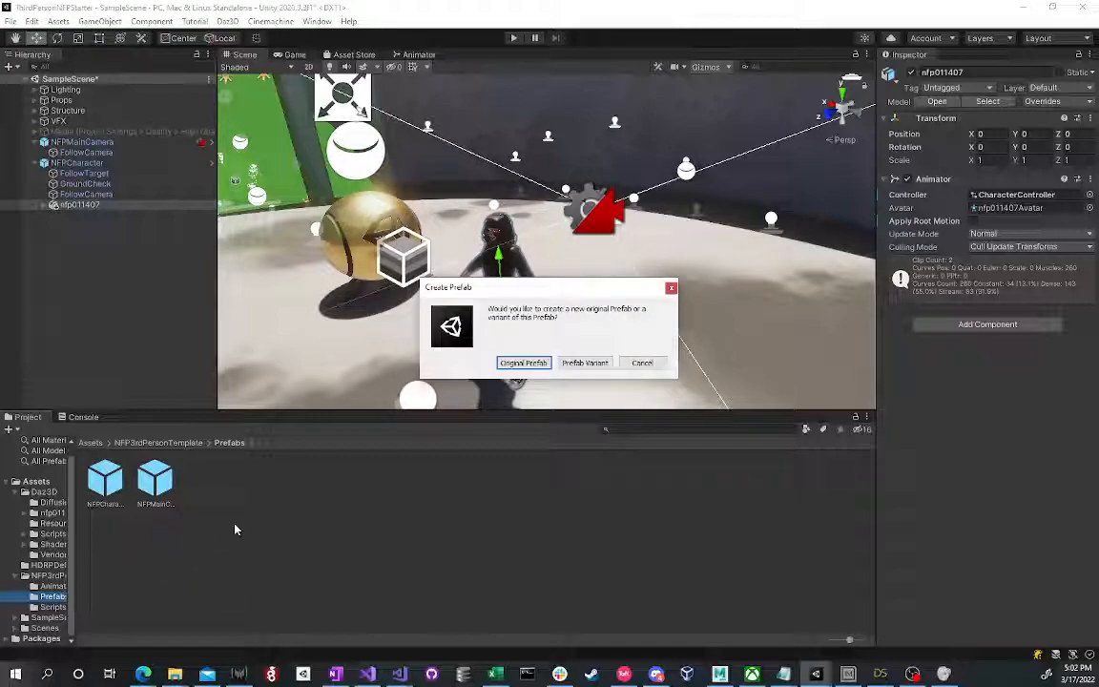
left_click(523, 364)
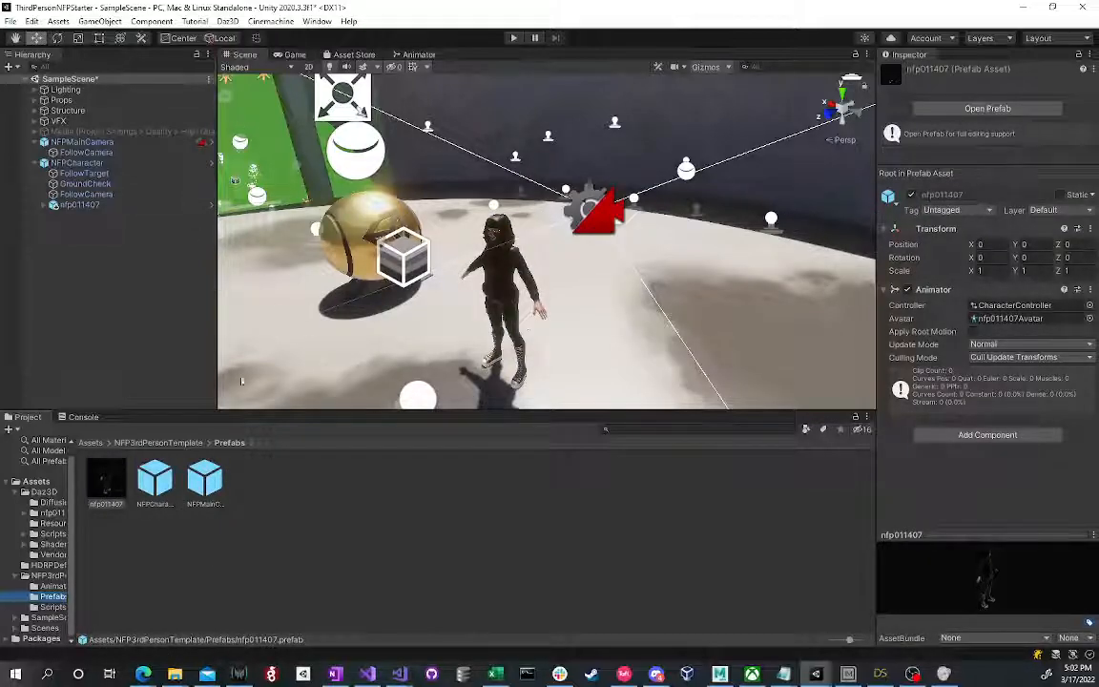
left_click(113, 484)
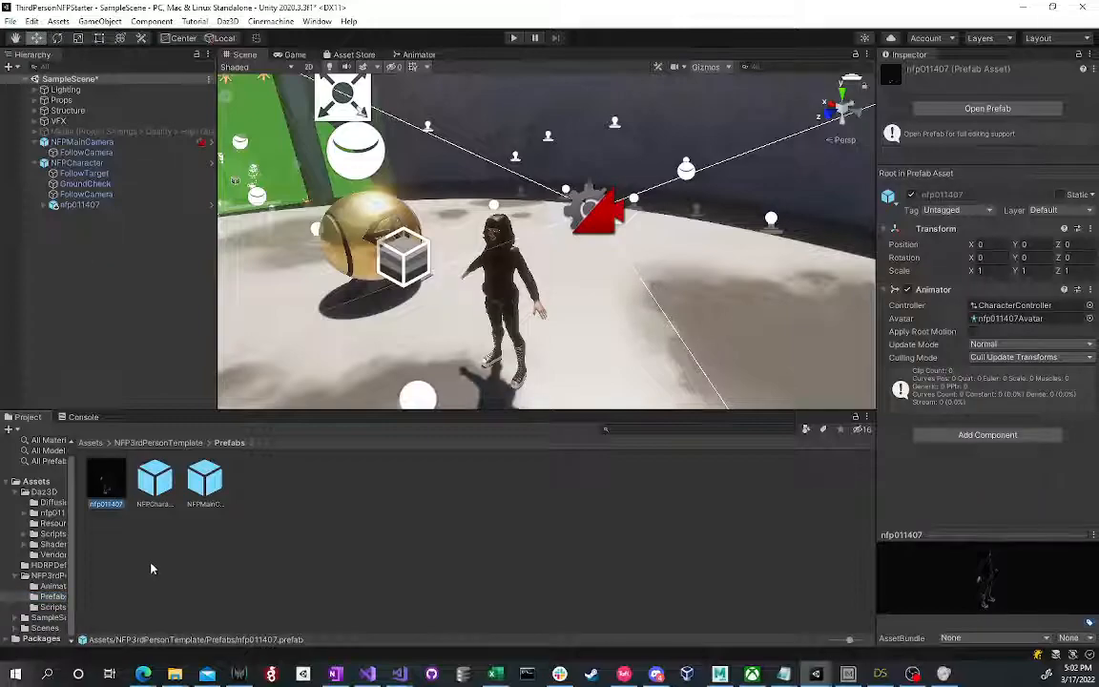
left_click(70, 205)
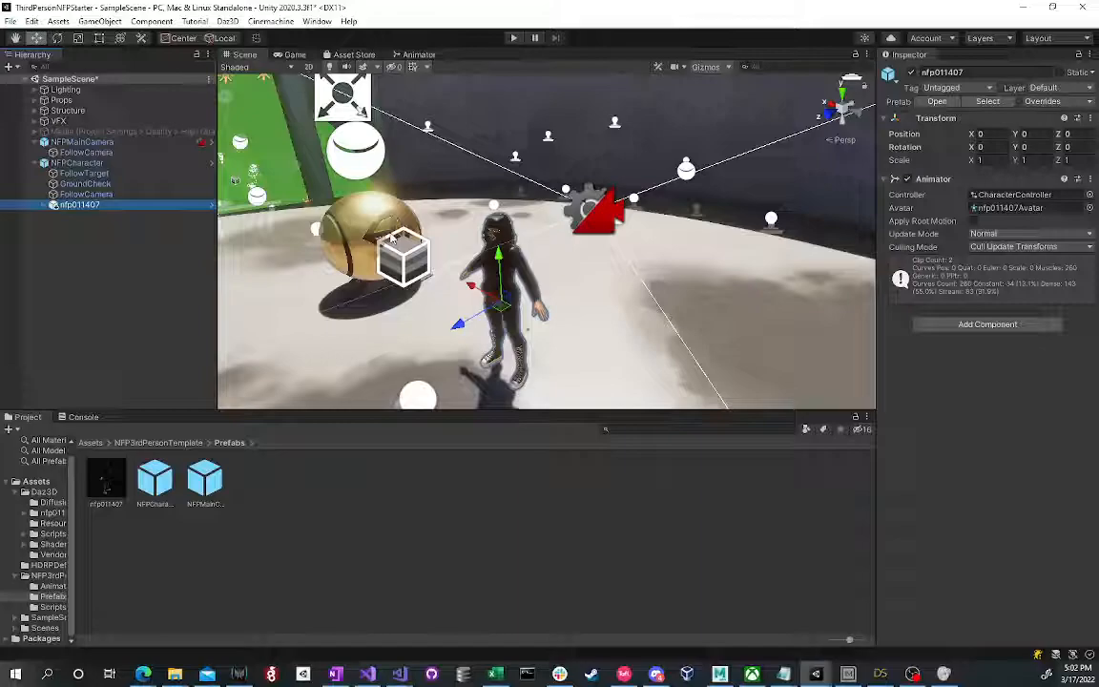
right_click_drag(444, 284, 411, 156)
Examine NFPCharacter's GroundCheck child, the Ground Mask options of NFP Player Movement and the project's user layers
left_click(119, 165)
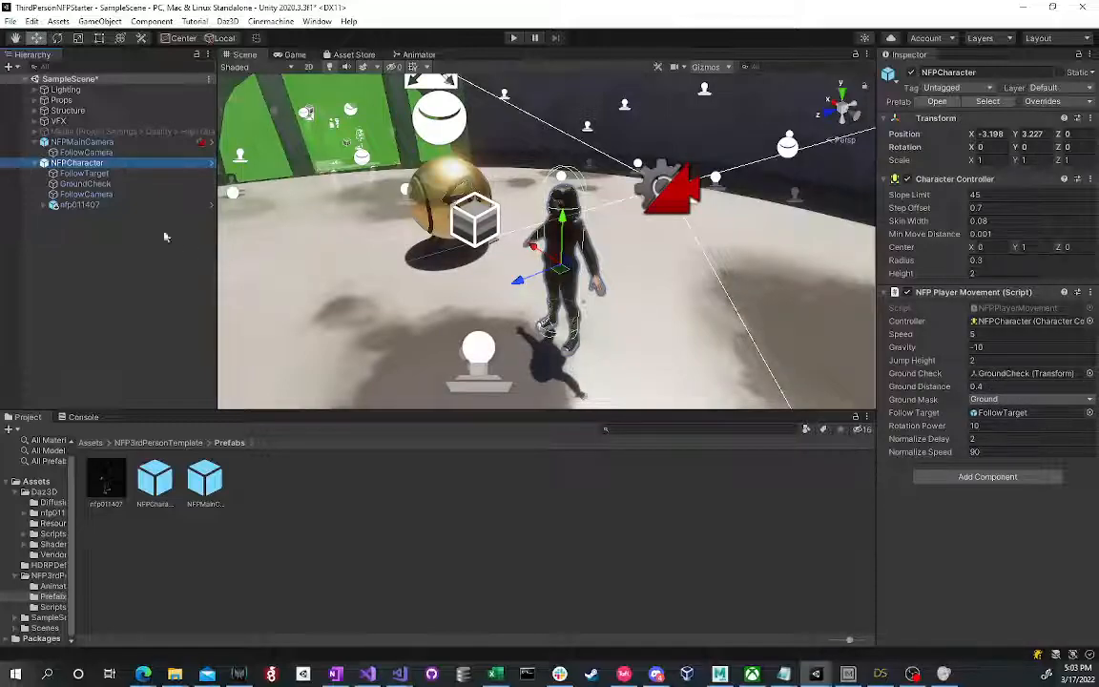
left_click(84, 183)
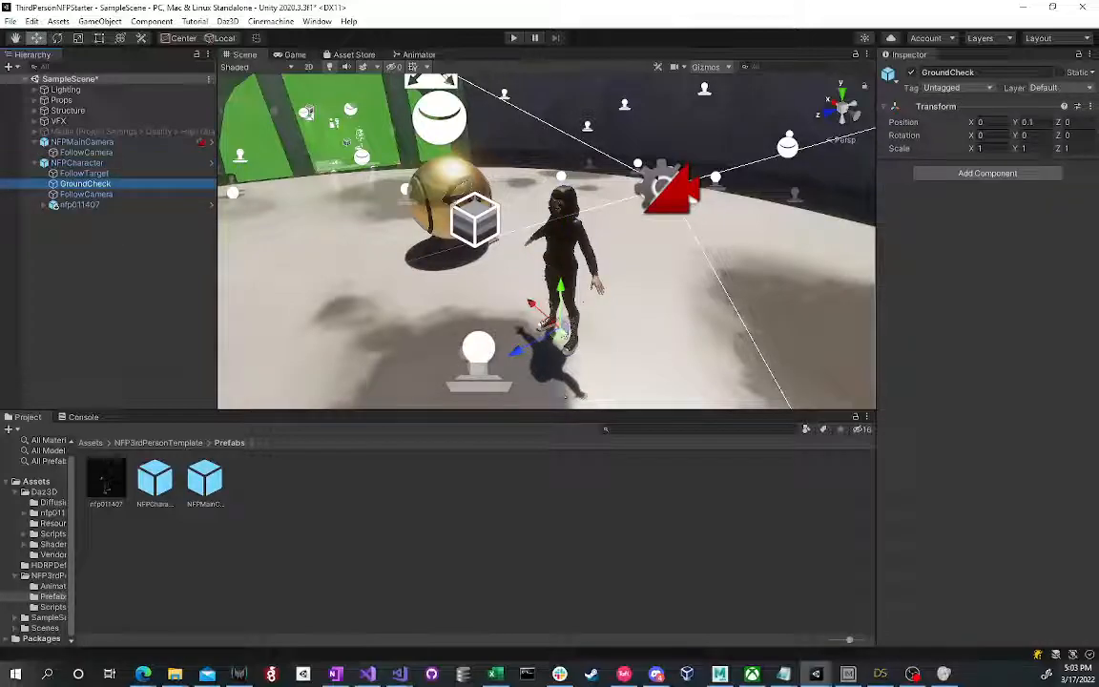
left_click(95, 163)
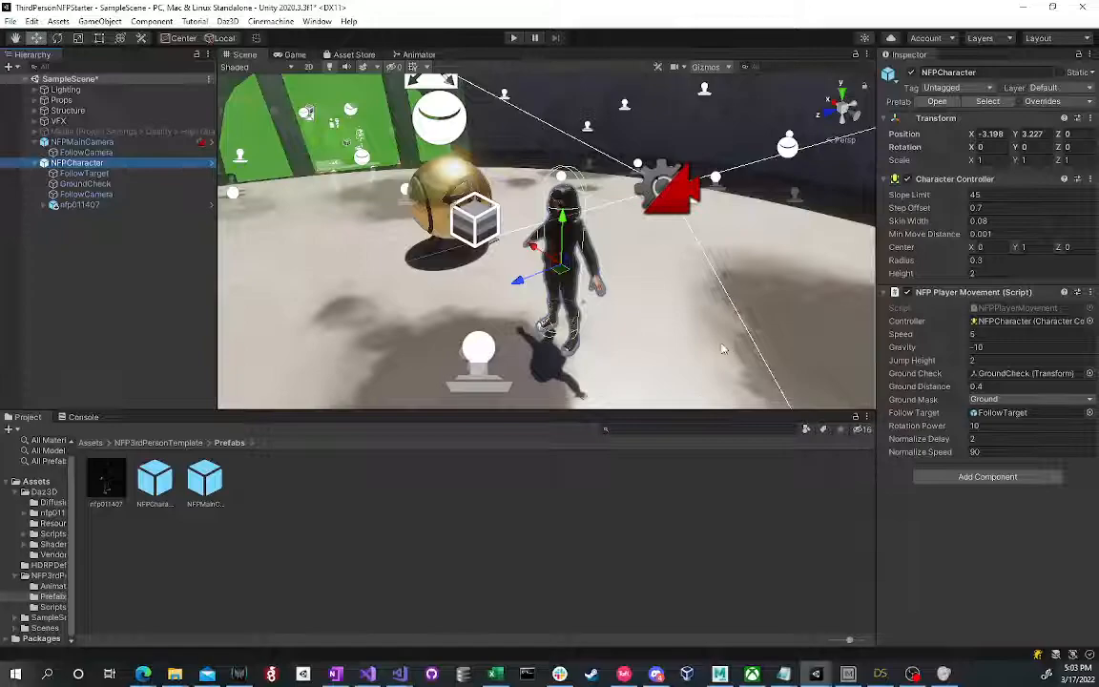
left_click(993, 401)
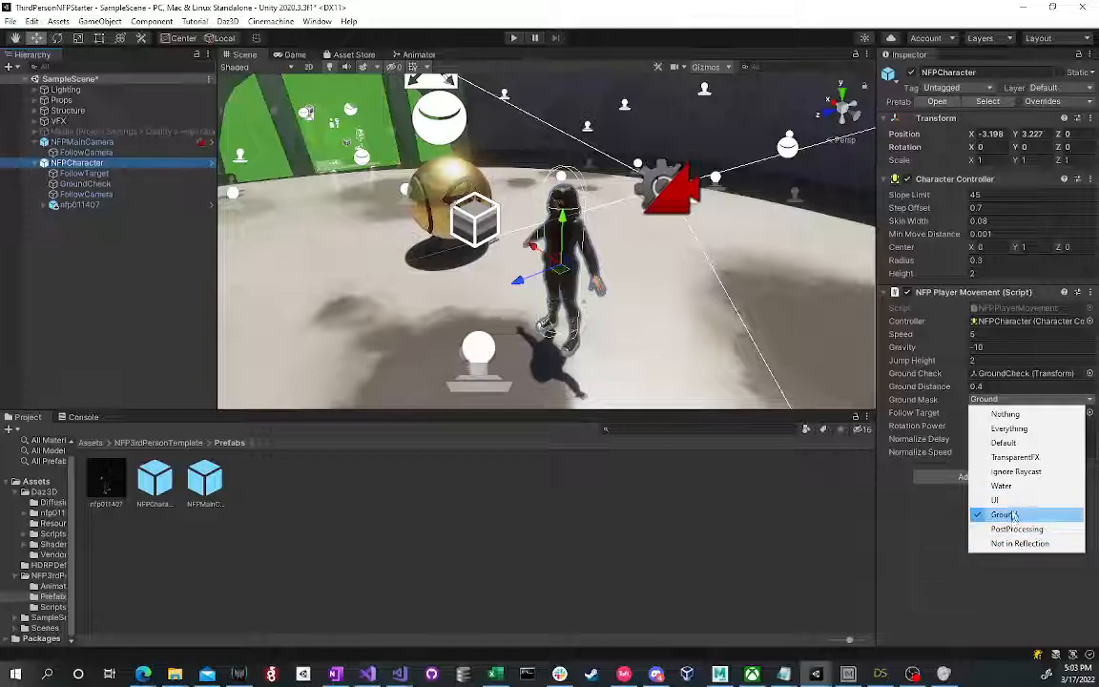
left_click(925, 573)
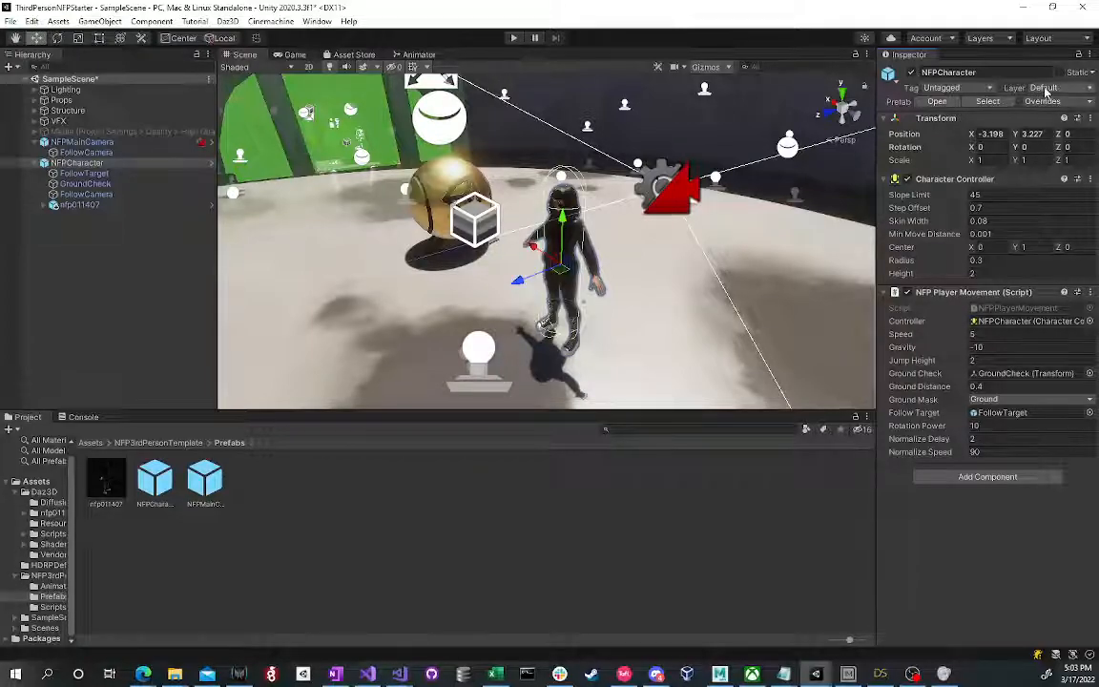
left_click(1046, 87)
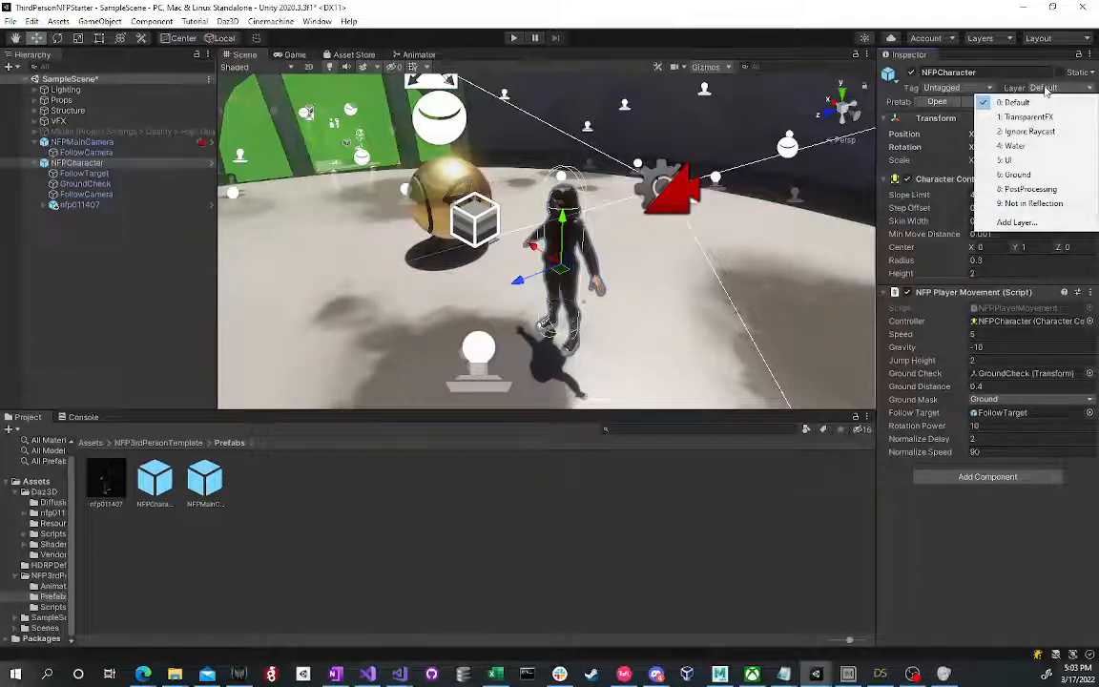
left_click(1018, 223)
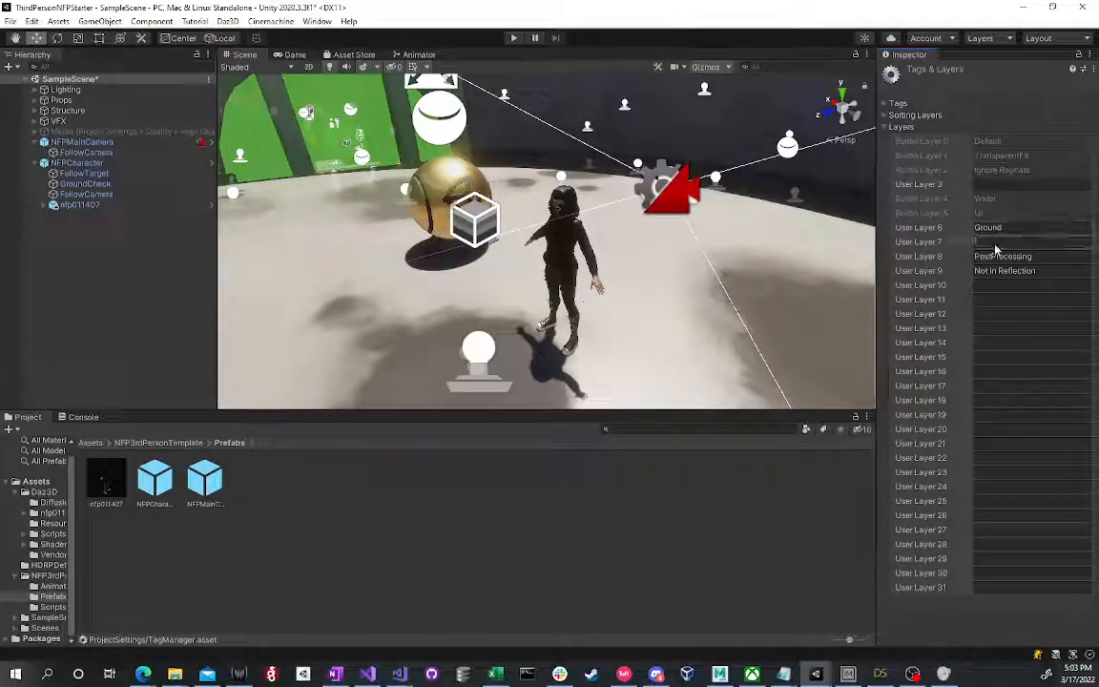
left_click(1031, 242)
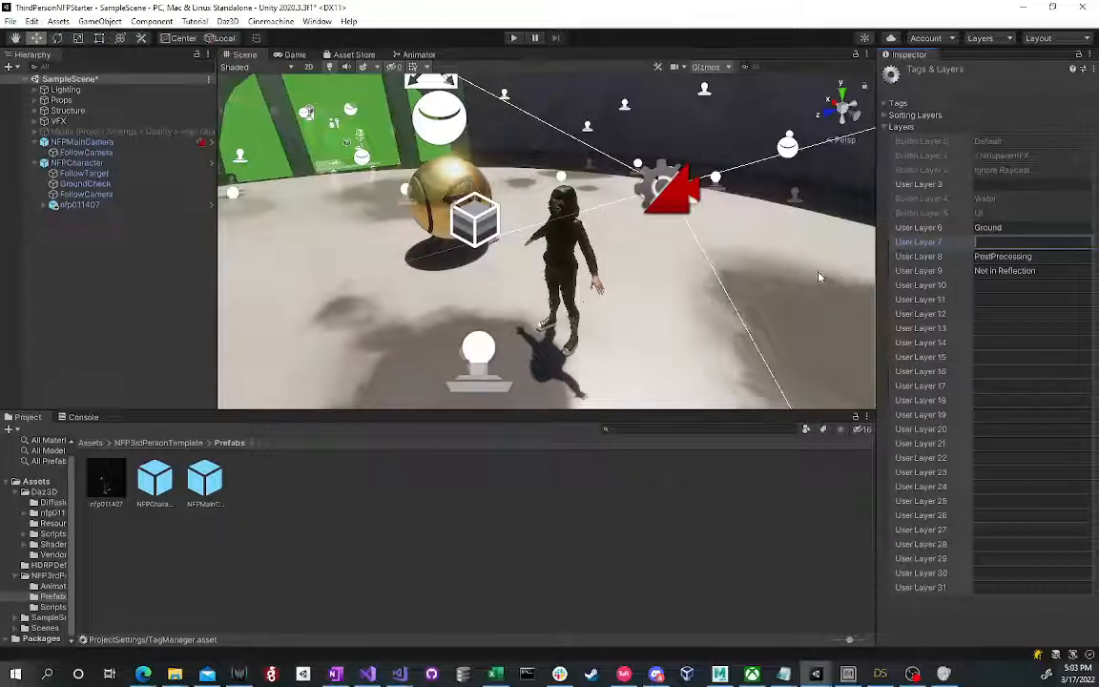
left_click(811, 305)
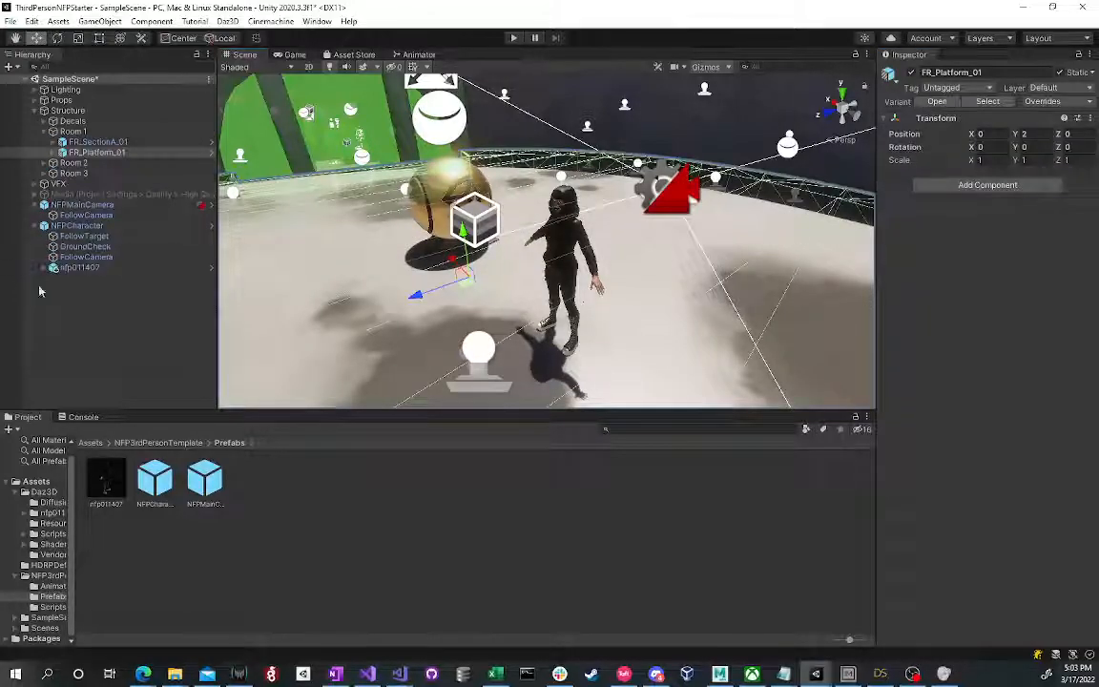
Check the Ground Mask setting and its layer options in NFPCharacter's NFP Player Movement script
left_click(89, 258)
left_click(87, 215)
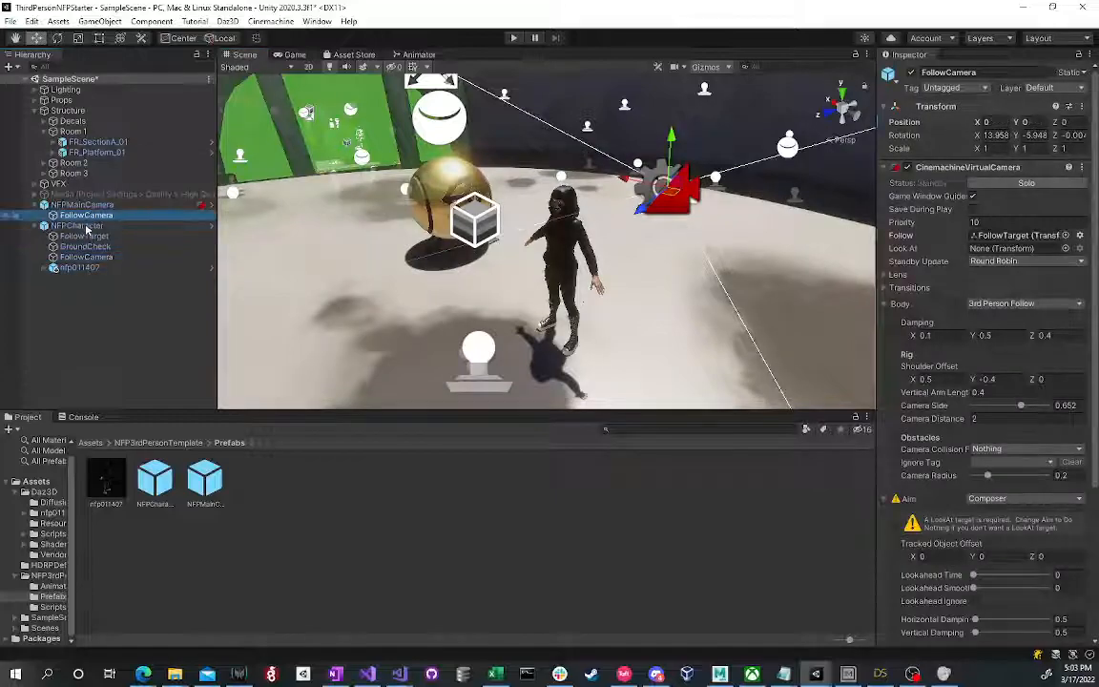
left_click(87, 226)
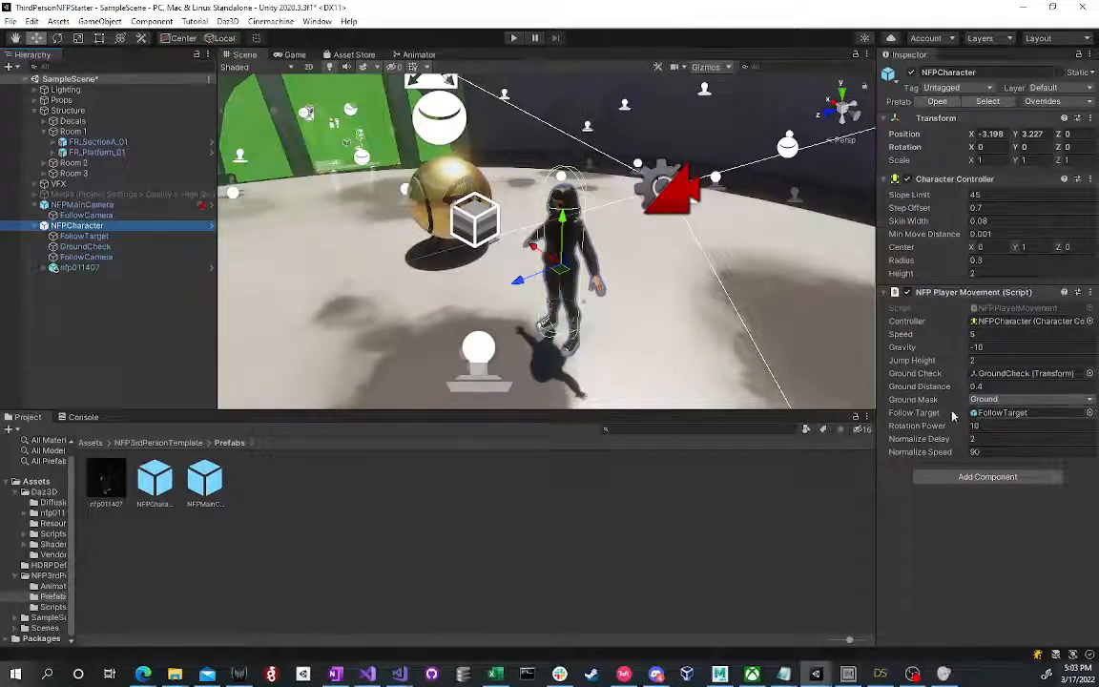
left_click(992, 399)
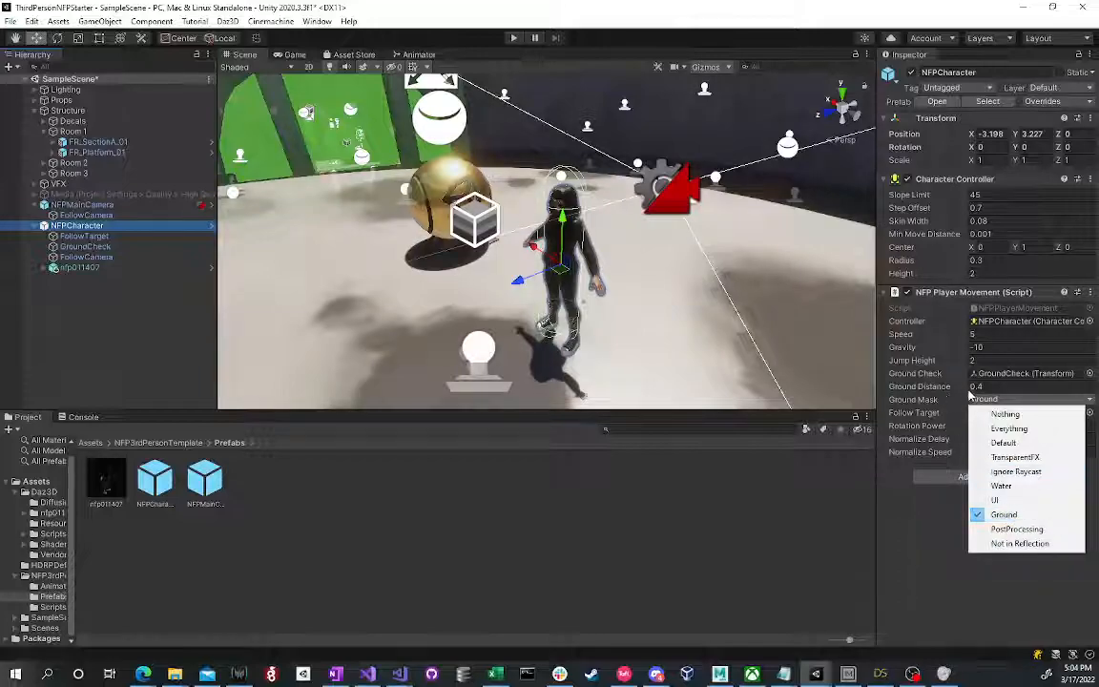
left_click(918, 569)
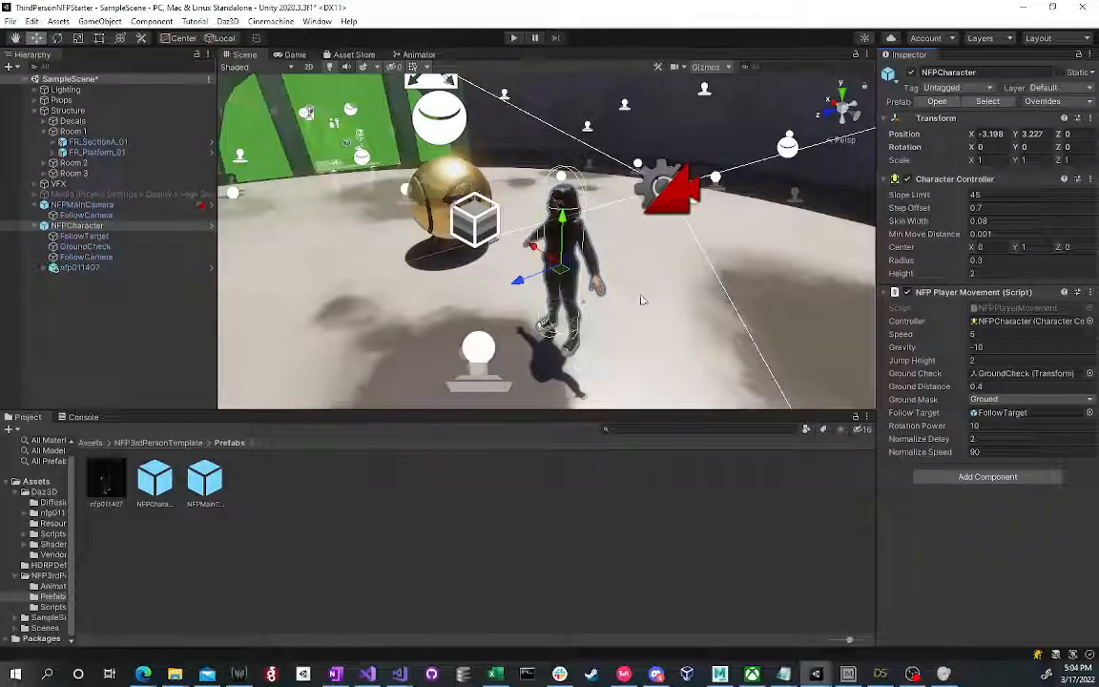
Assign the FR_Platform_01 floor of Room 1 and all its child objects to the Ground layer
left_click(762, 273)
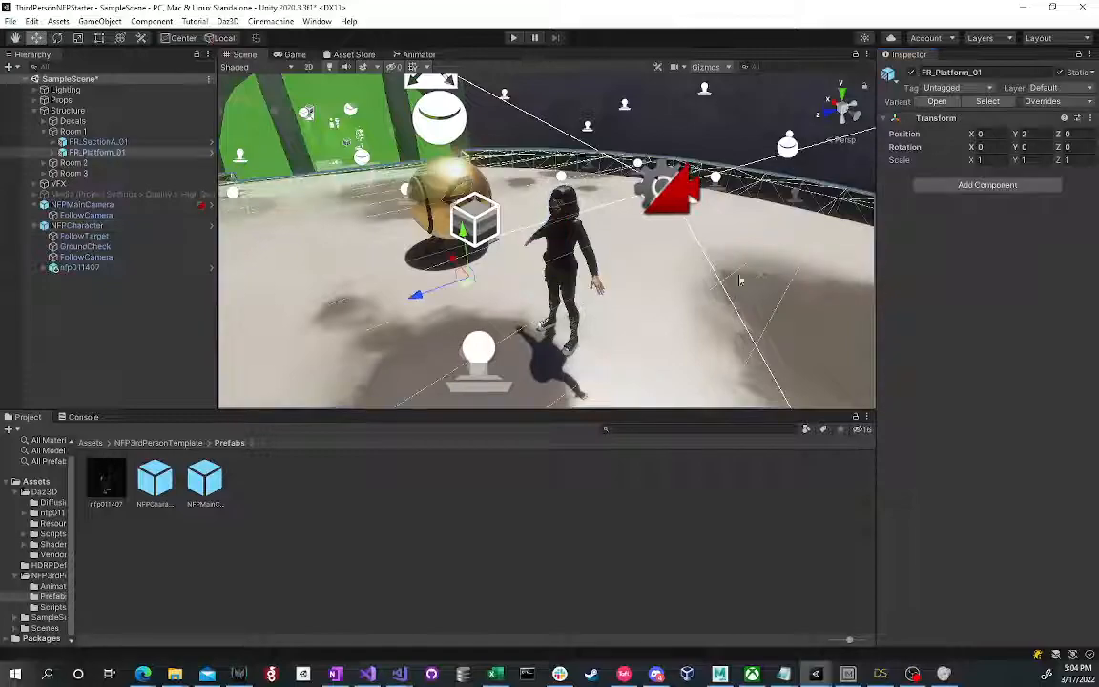
scroll(495, 277, "down", 3)
scroll(496, 277, "down", 3)
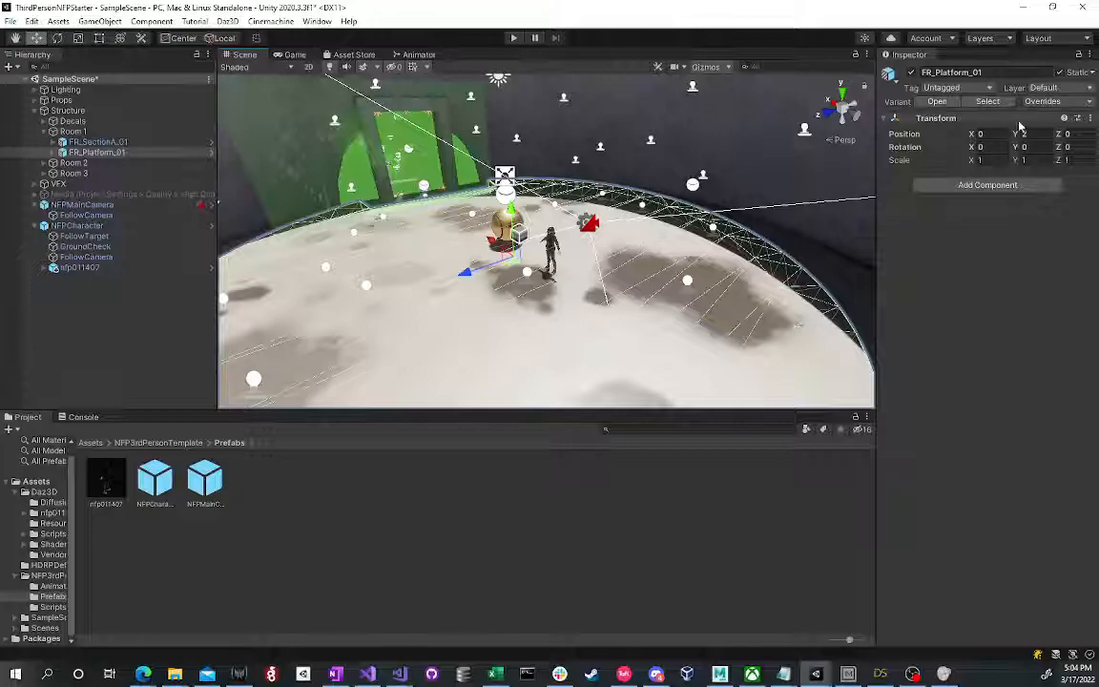
left_click(1047, 87)
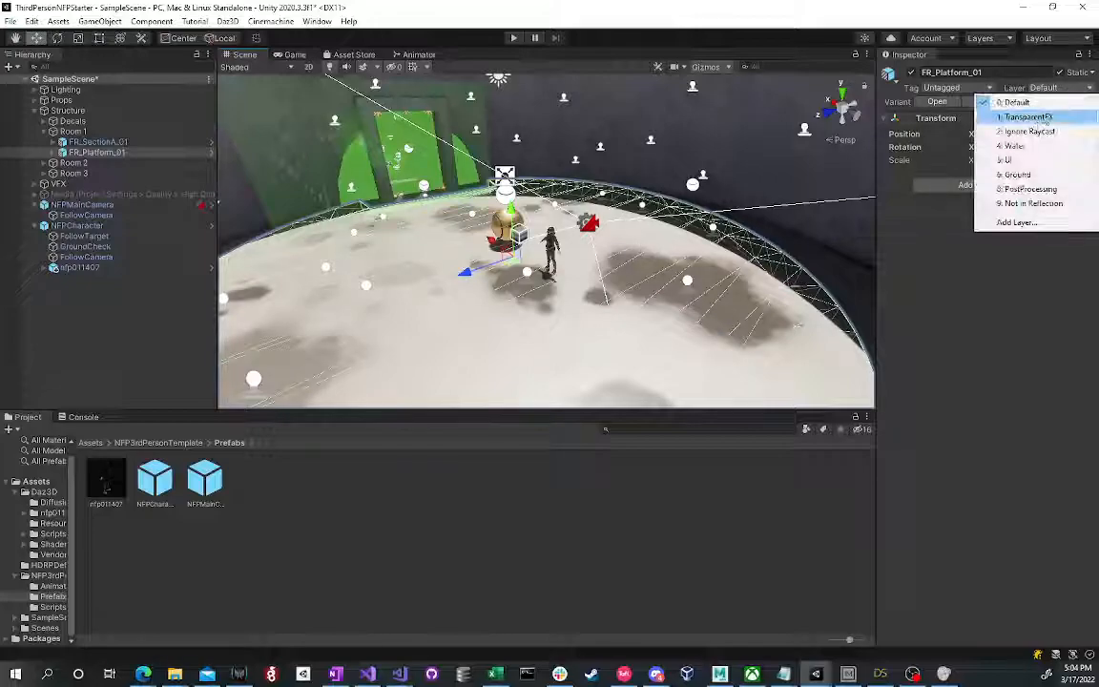
left_click(1031, 177)
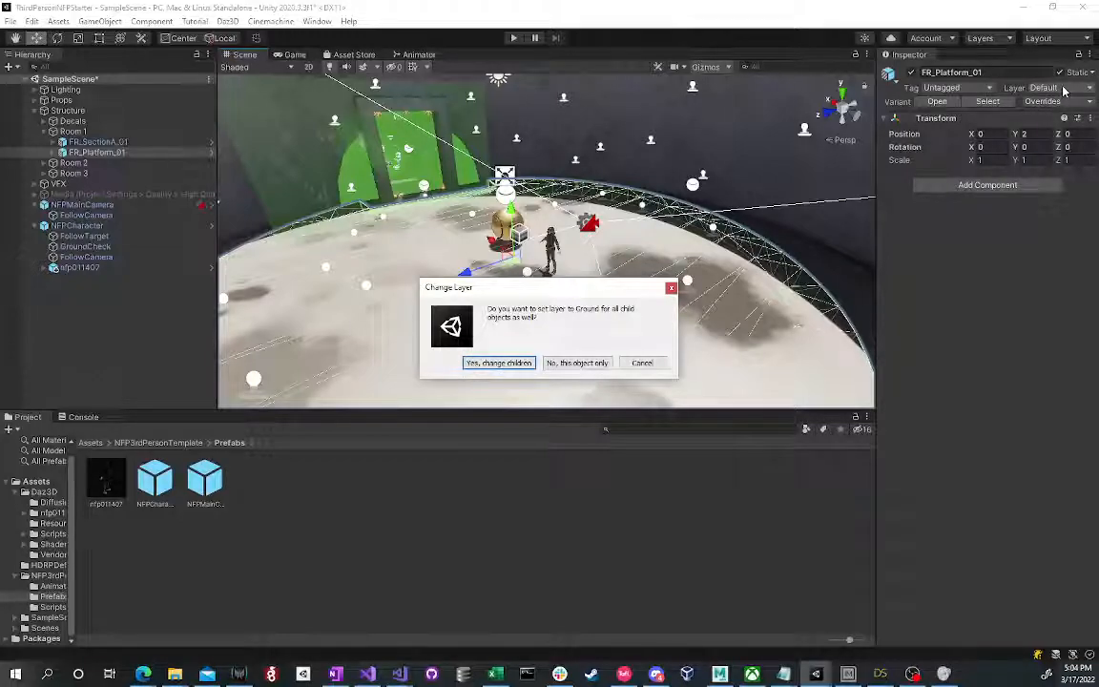
left_click(493, 364)
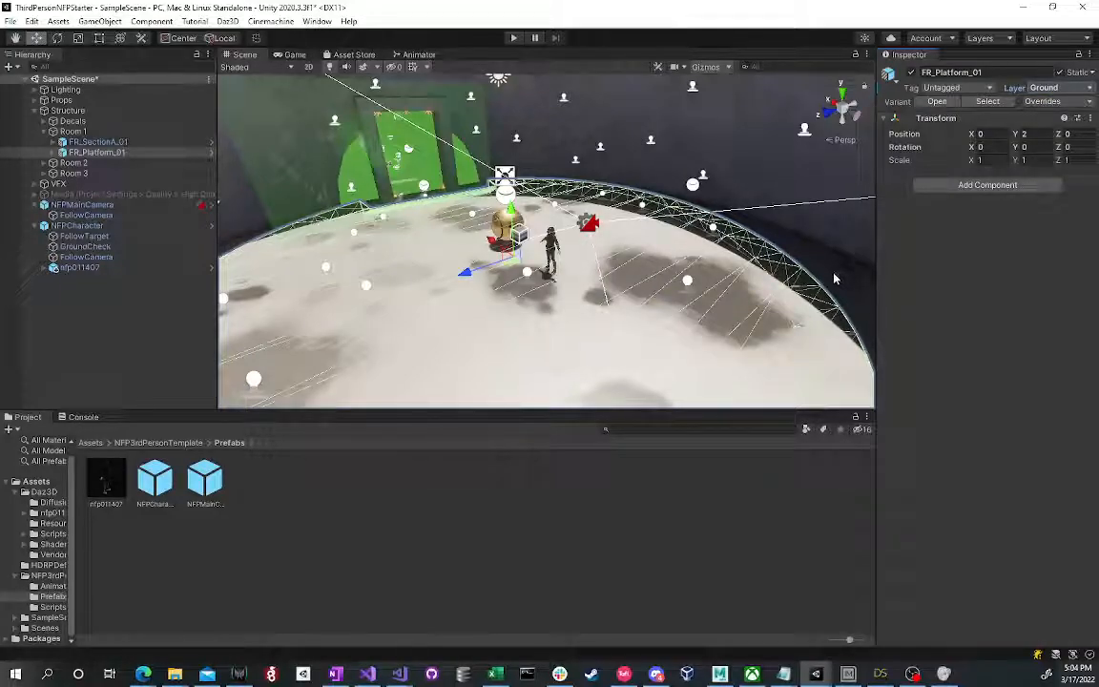
Put FR_SectionA_01 in Room 1, including its child objects, on the Ground layer
left_click(750, 244)
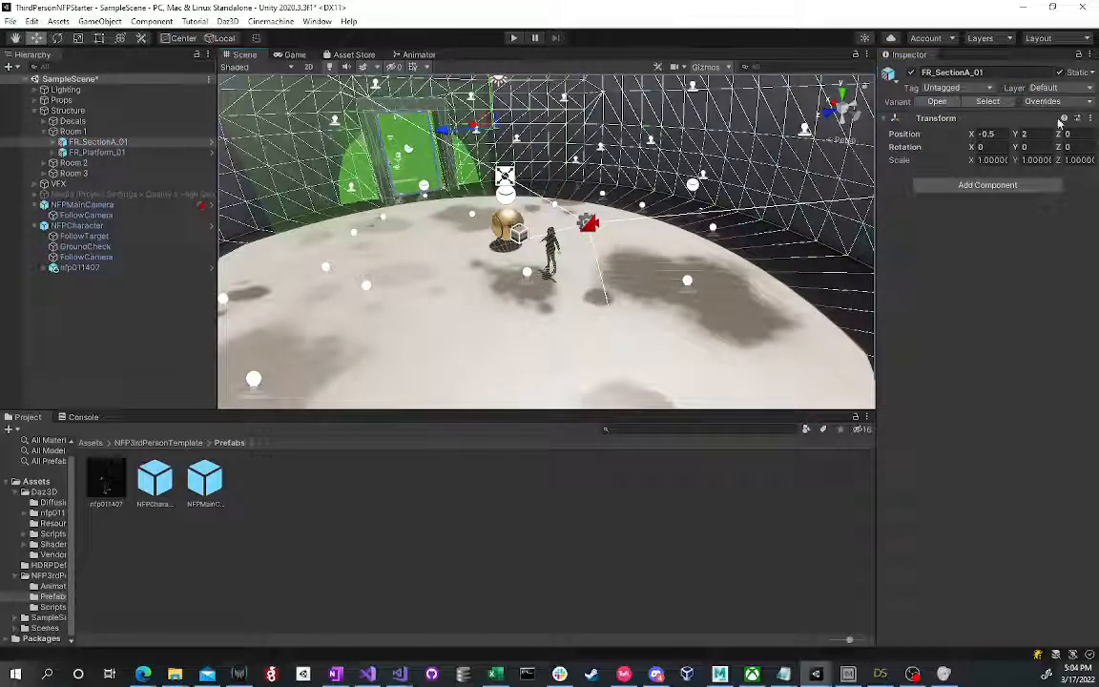
left_click(1055, 86)
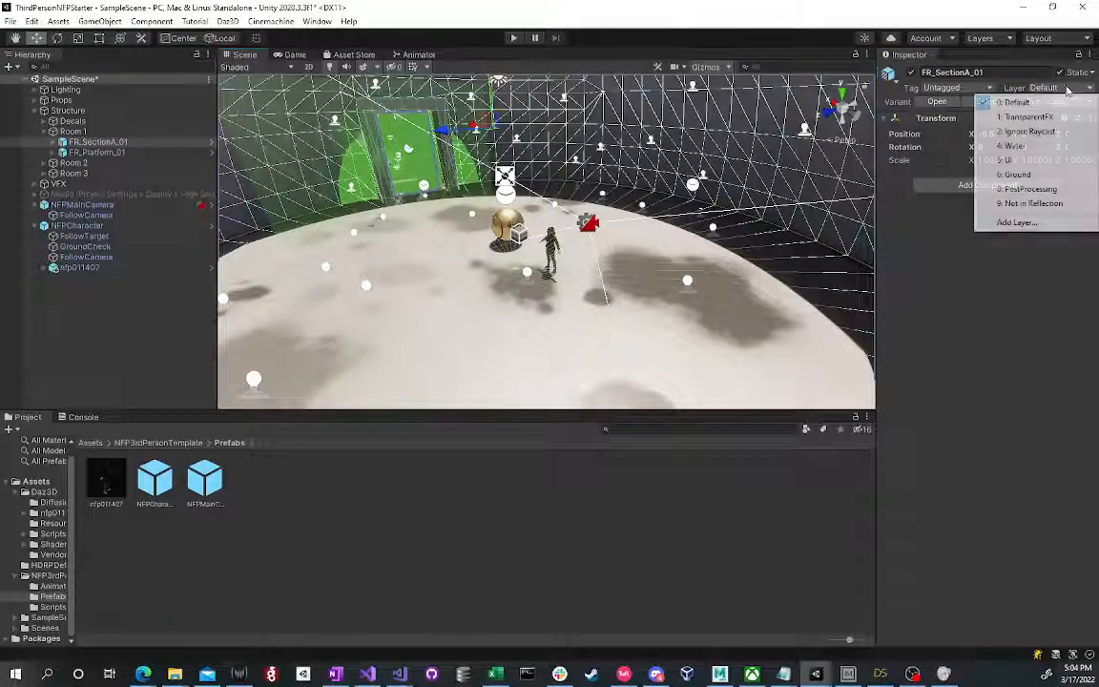
left_click(1017, 175)
left_click(500, 364)
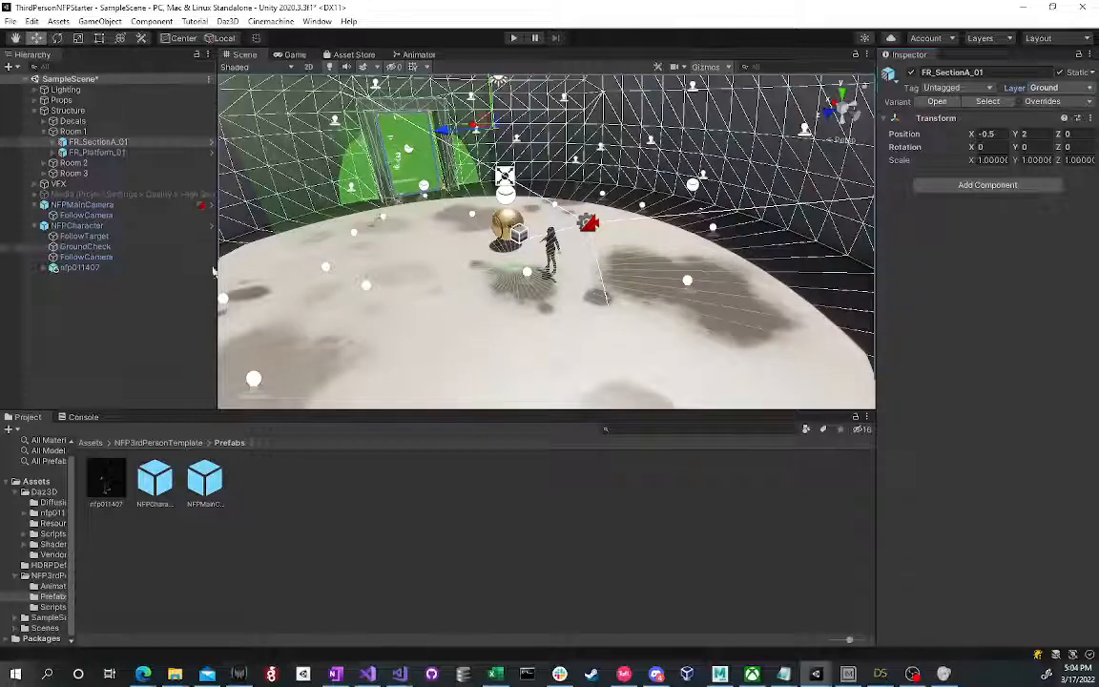
Assign SR_SectionFloor_01, FS_Aisle_01, TR_SectionA_02, TR_SectionB_01, ST_Aisle_01 and TR_SectionA_01 in Rooms 2 and 3, with their children, to the Ground layer
left_click(46, 163)
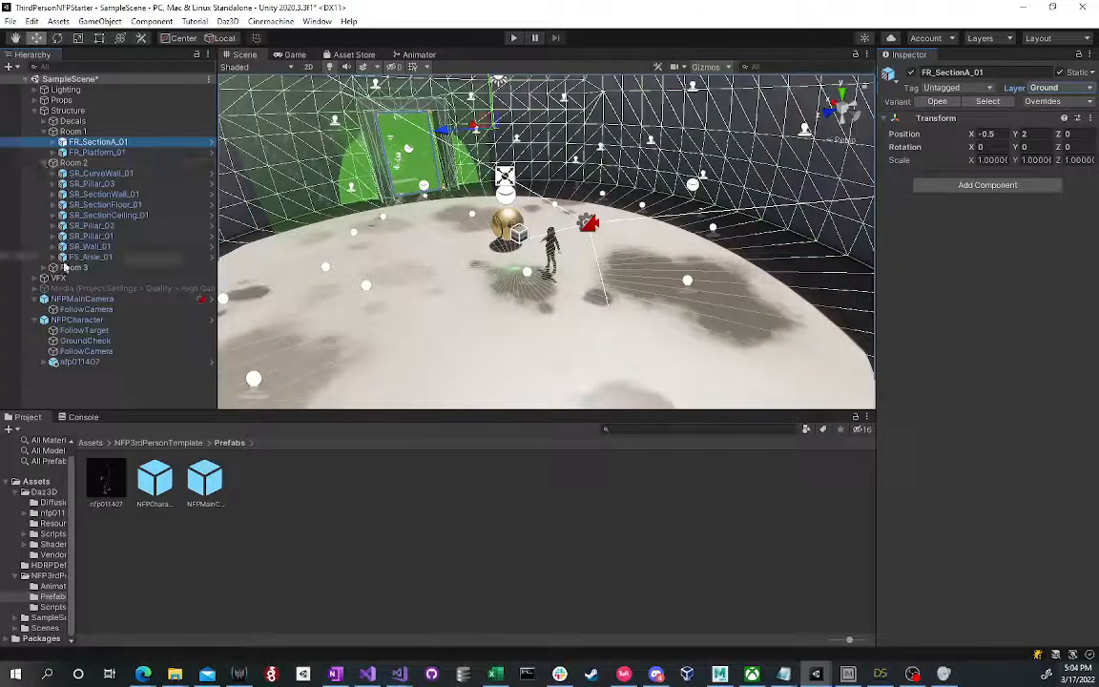
left_click(105, 205)
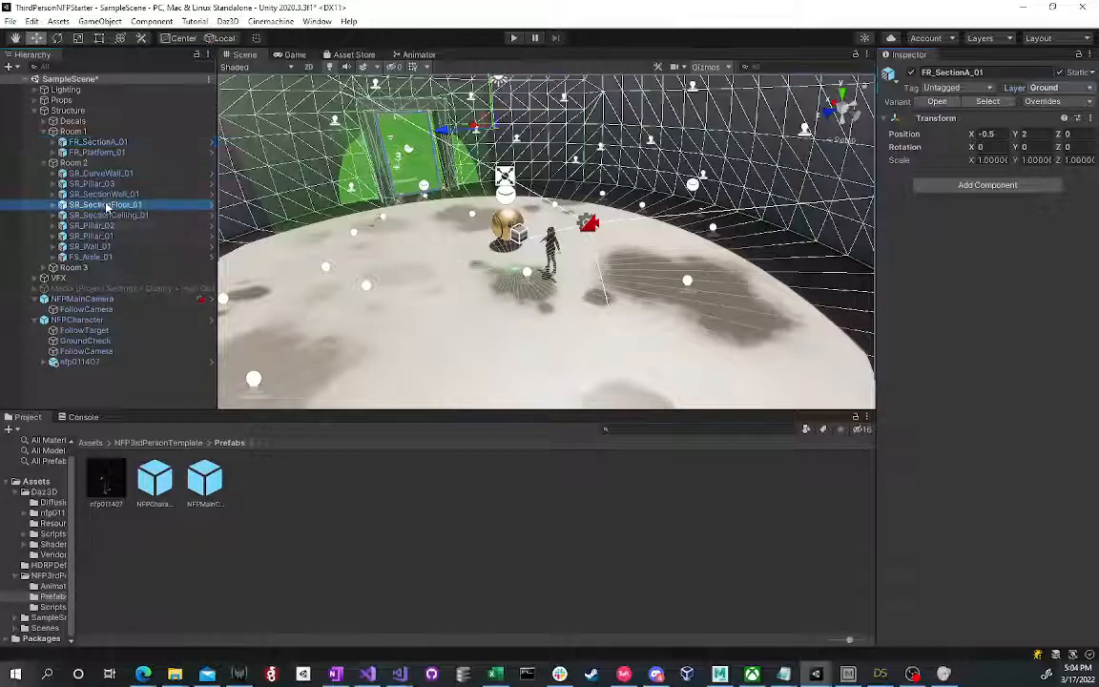
left_click(104, 257, "ctrl")
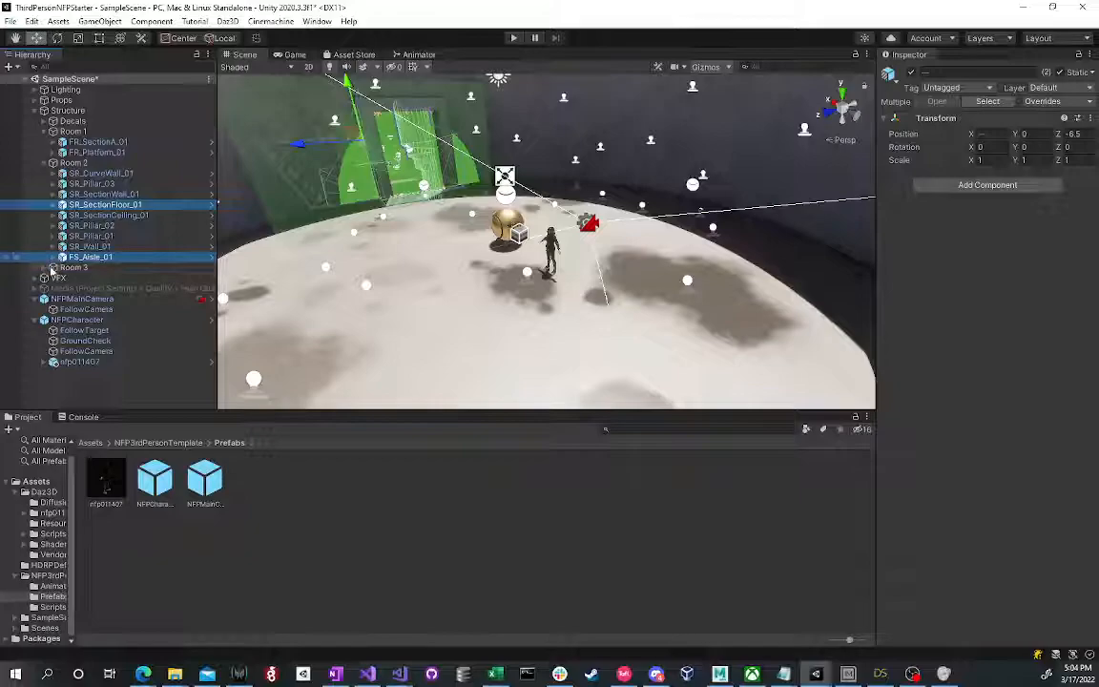
left_click(53, 268)
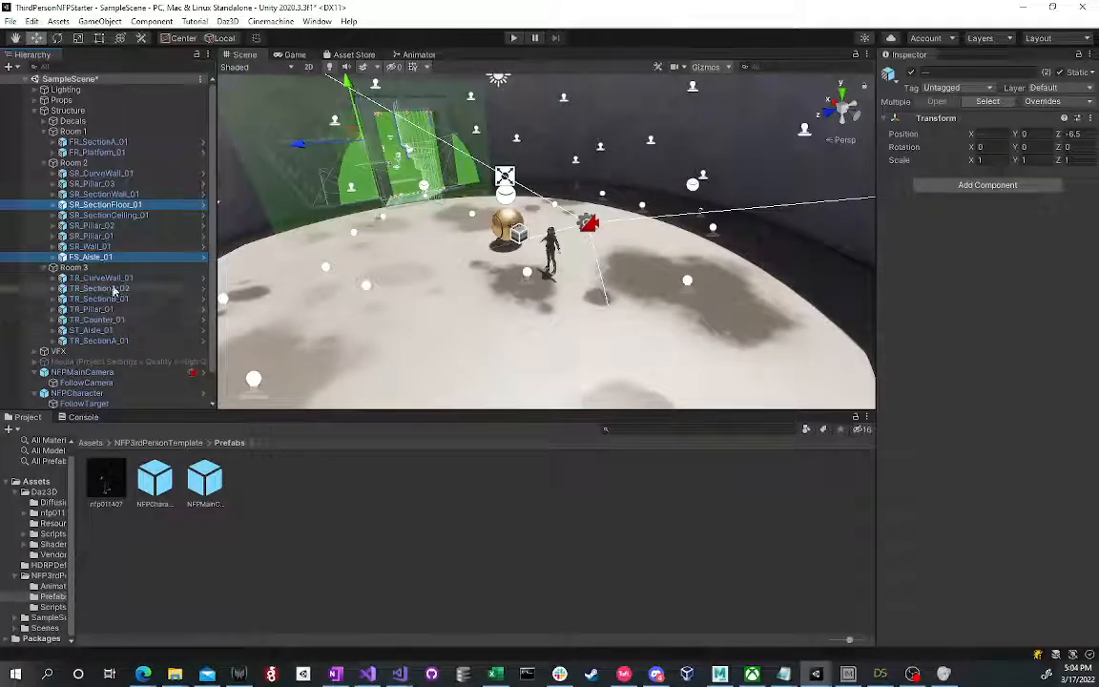
left_click(99, 288, "ctrl")
left_click(99, 299, "ctrl")
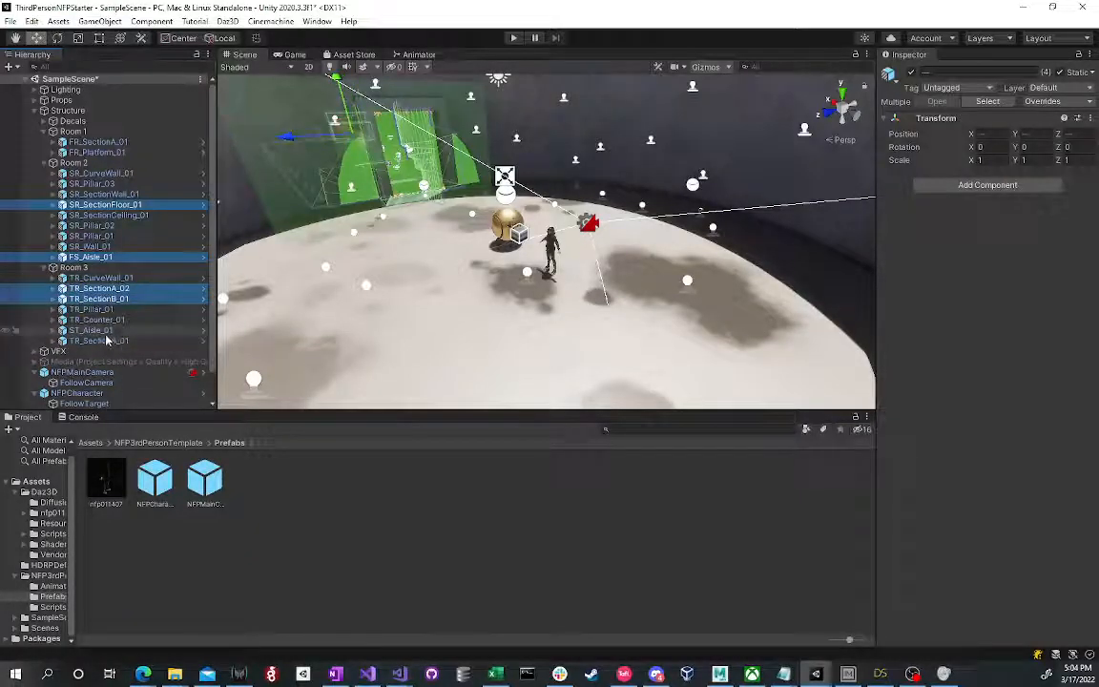
left_click(91, 331, "ctrl")
left_click(99, 341, "ctrl")
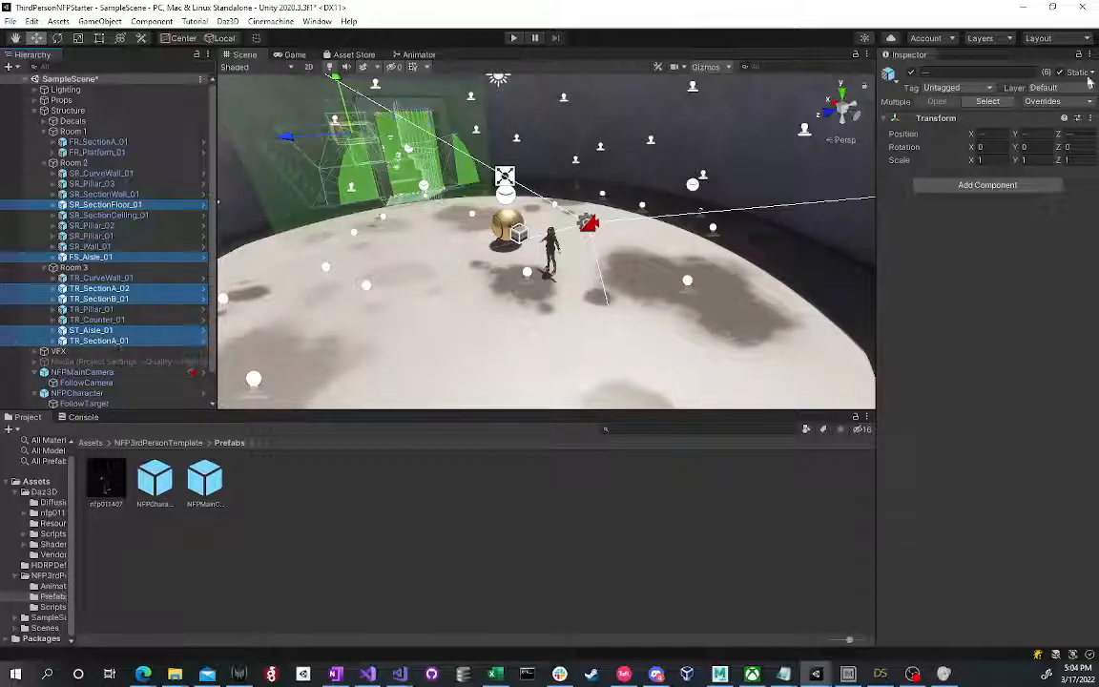
left_click(1056, 89)
left_click(1019, 184)
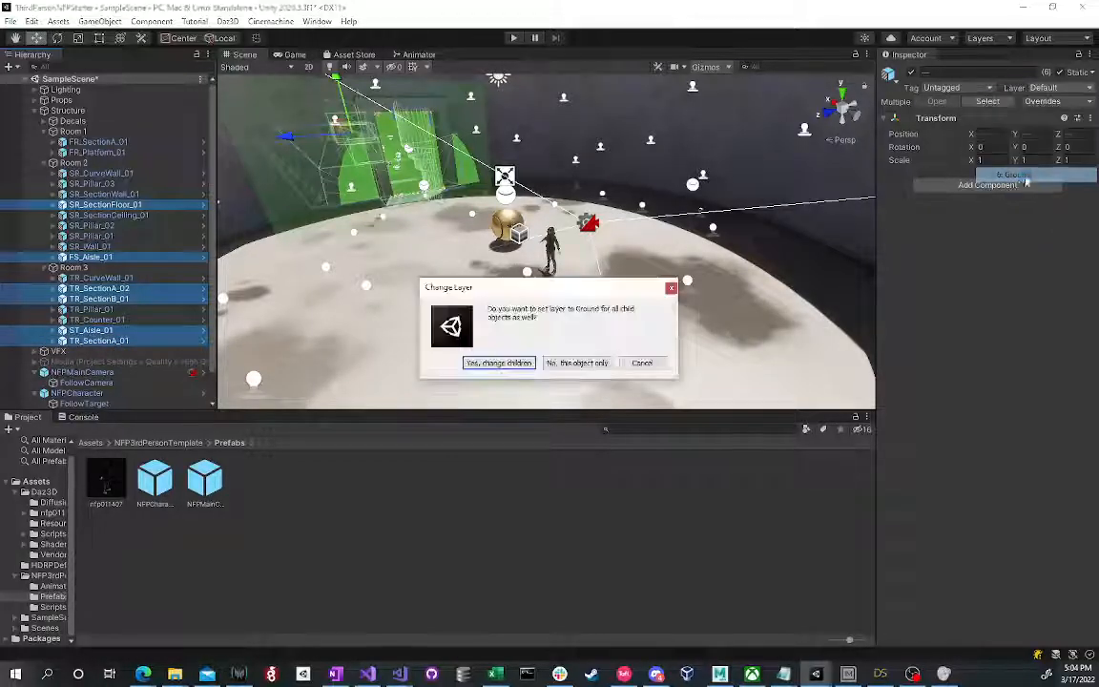
left_click(496, 366)
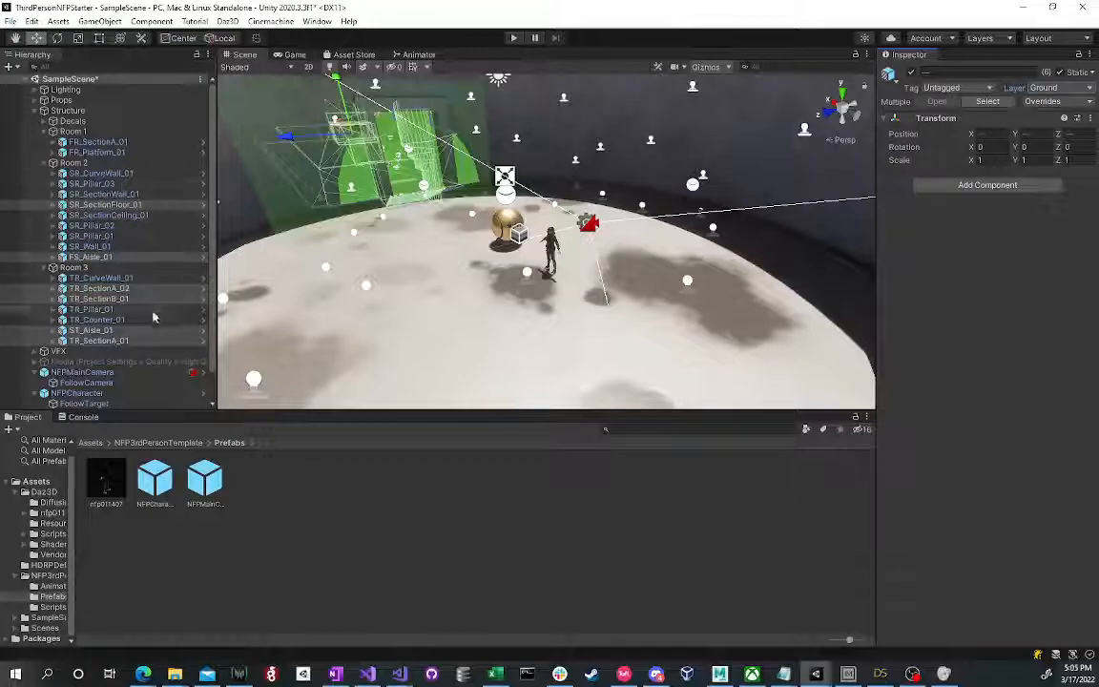
left_click(123, 289)
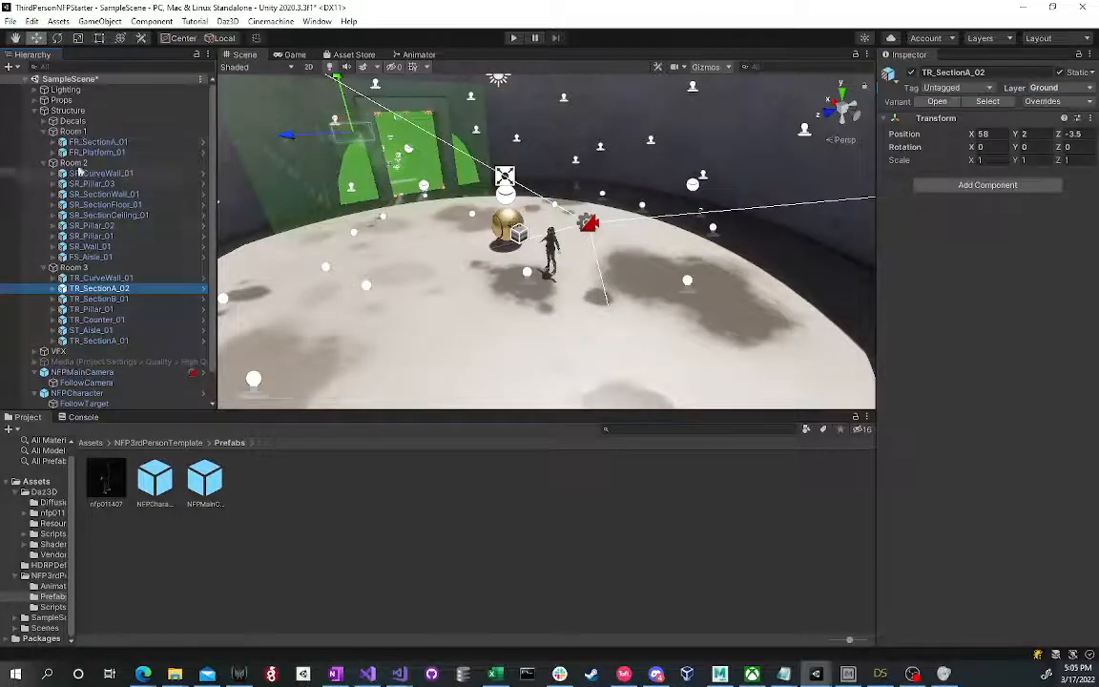
Collapse the Room 1, Room 2 and Room 3 groups and save SampleScene
left_click(43, 162)
left_click(43, 130)
left_click(43, 152)
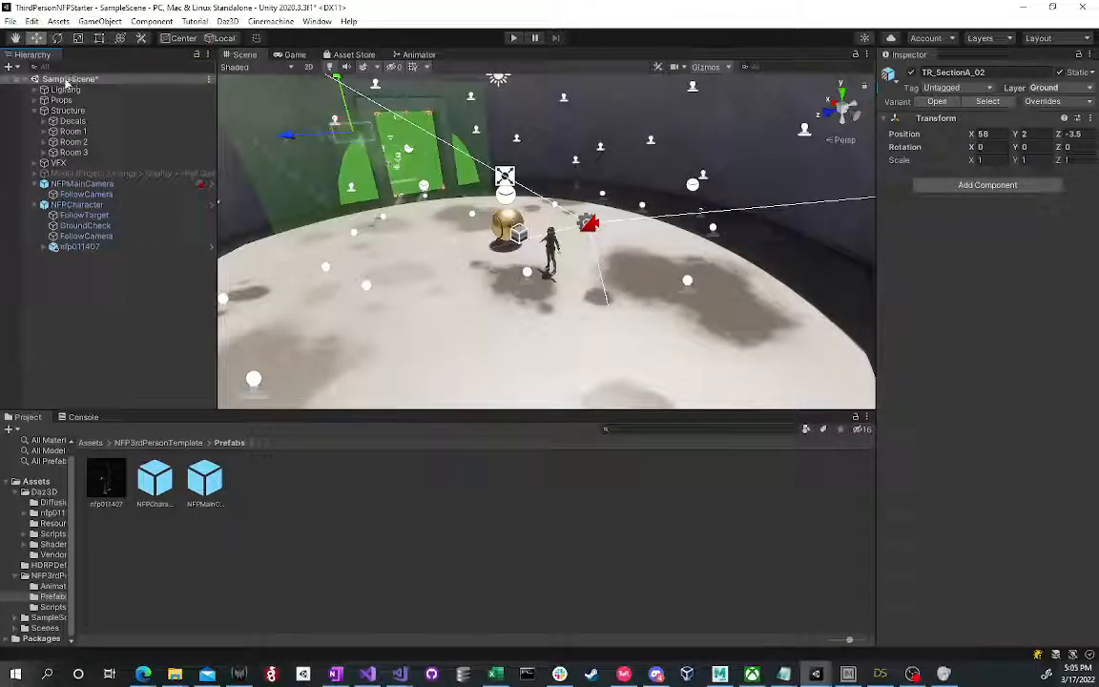
left_click(12, 22)
left_click(42, 81)
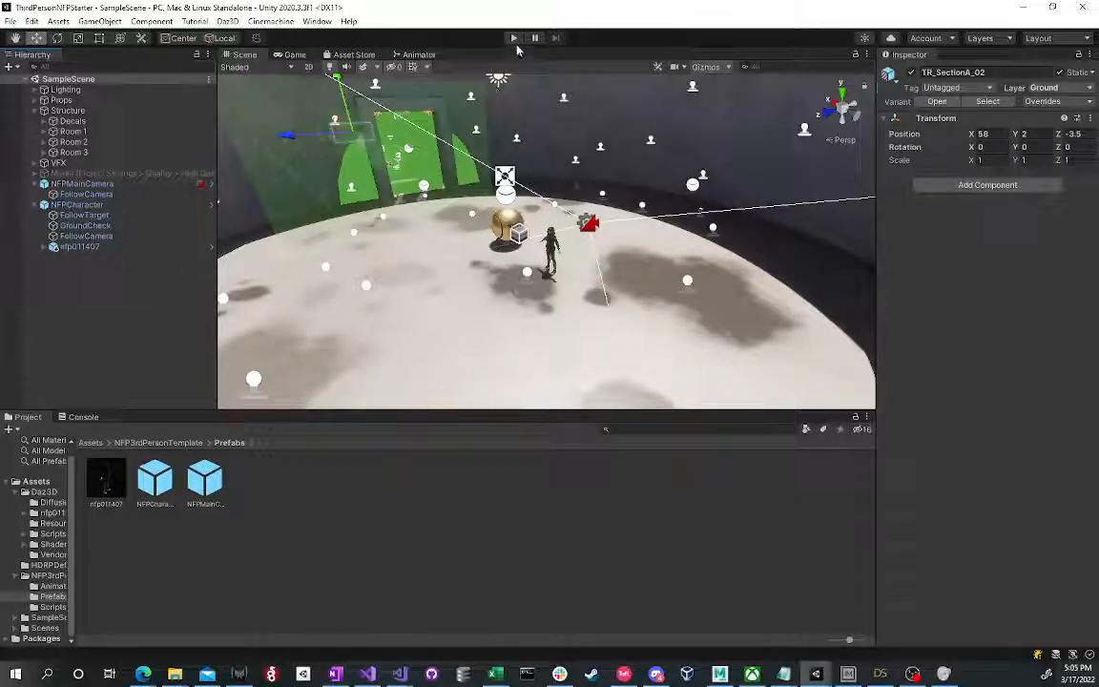
Run the scene in Play mode and test walking the character forward and backward with the follow camera
left_click(514, 38)
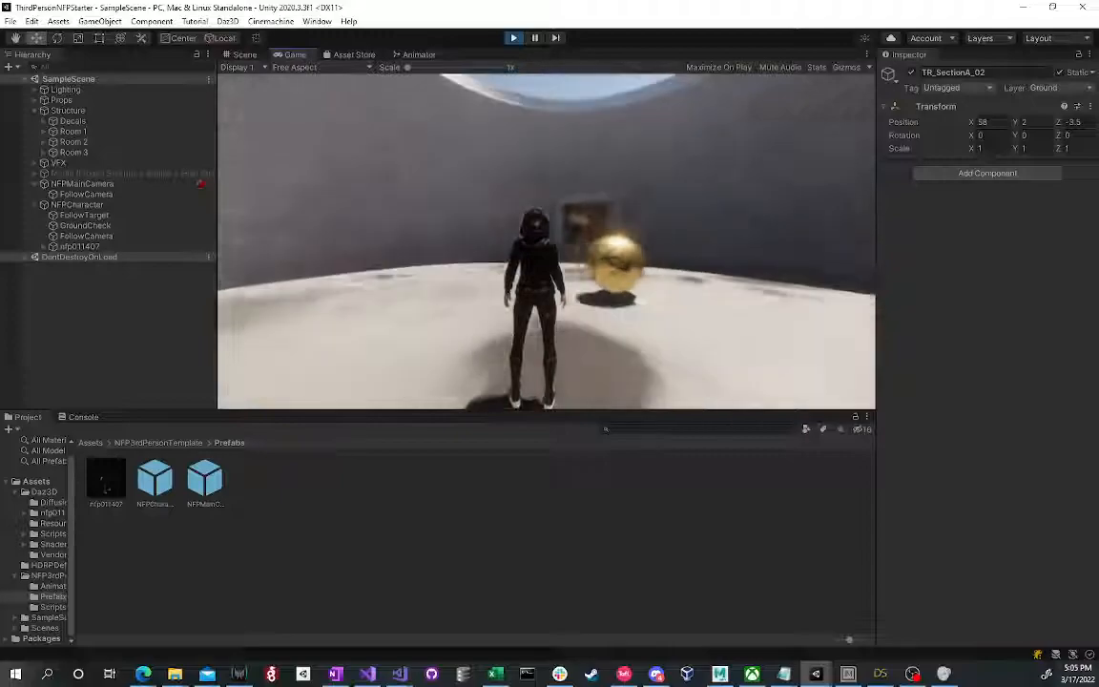
key("w")
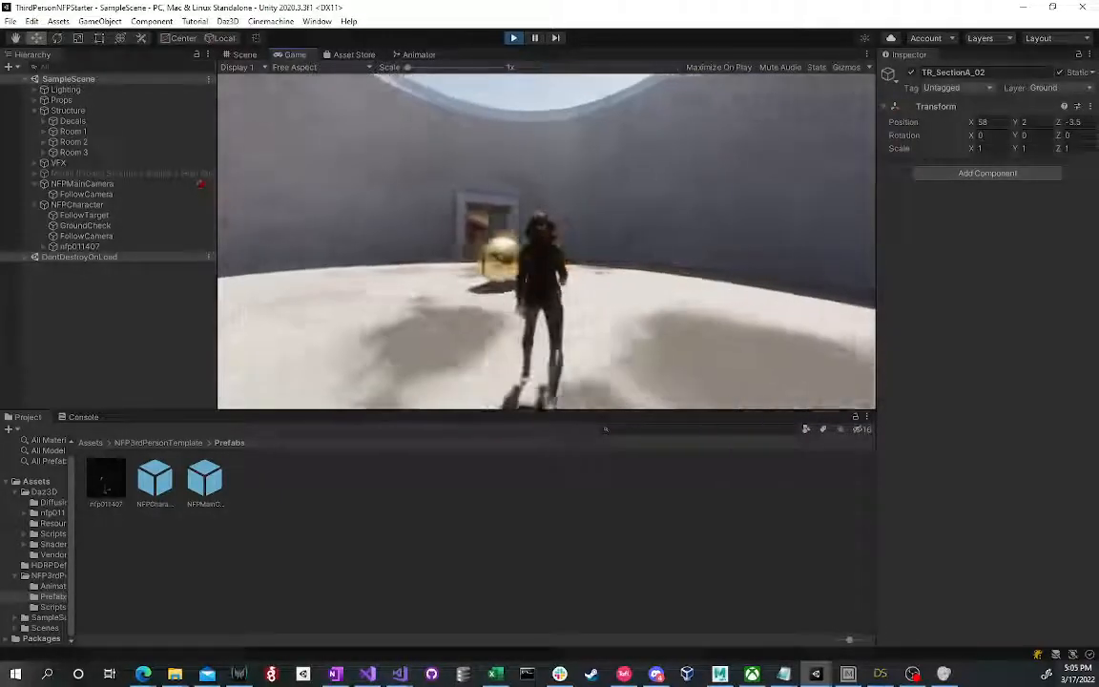
key("w")
key("s")
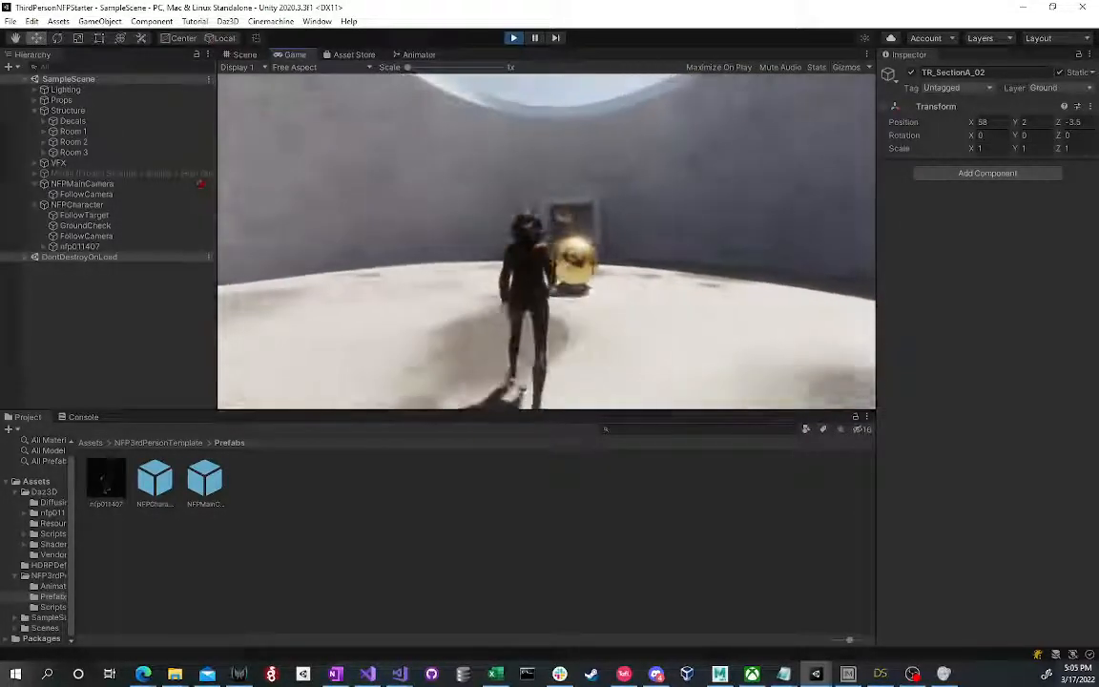
key("w")
key("s")
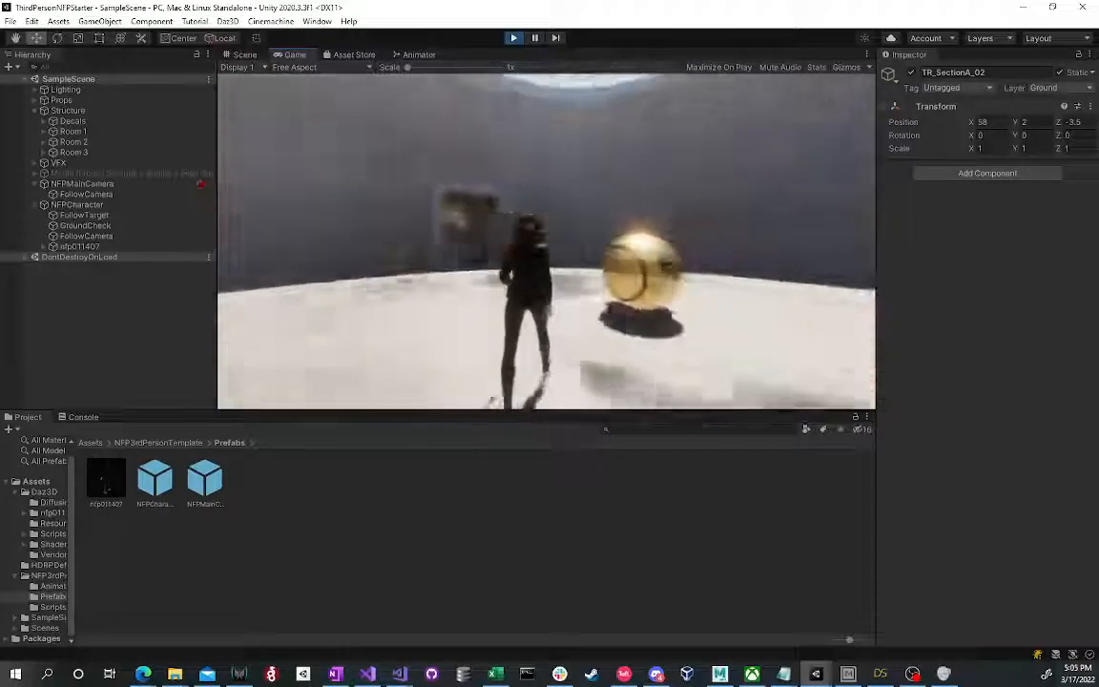
key("w")
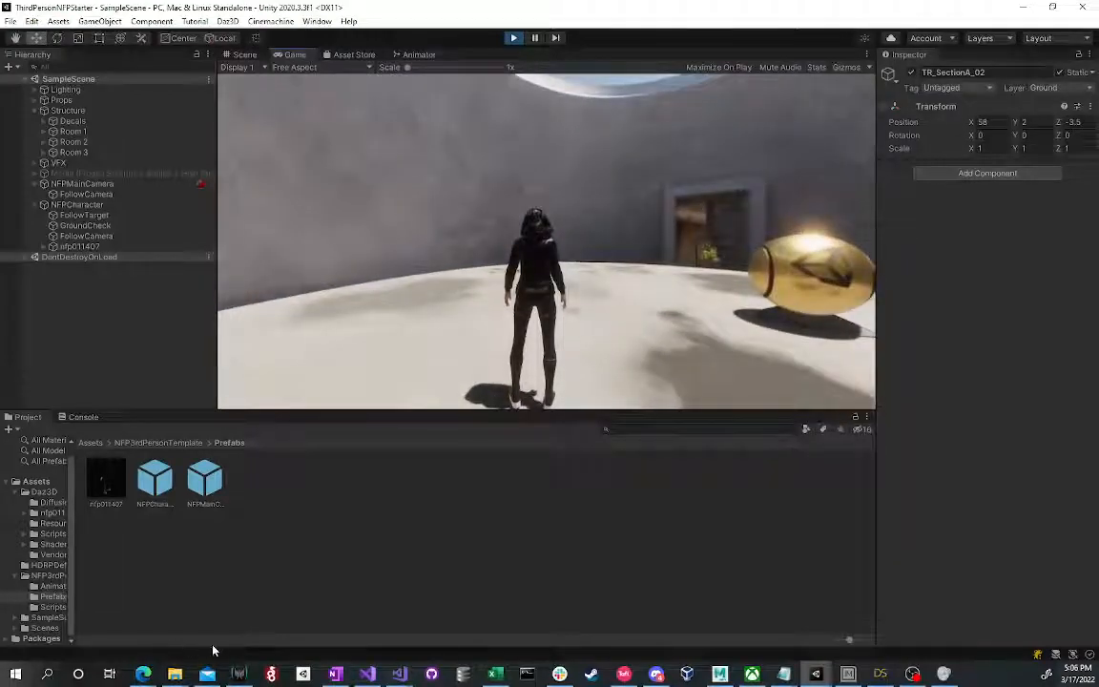
left_click(405, 245)
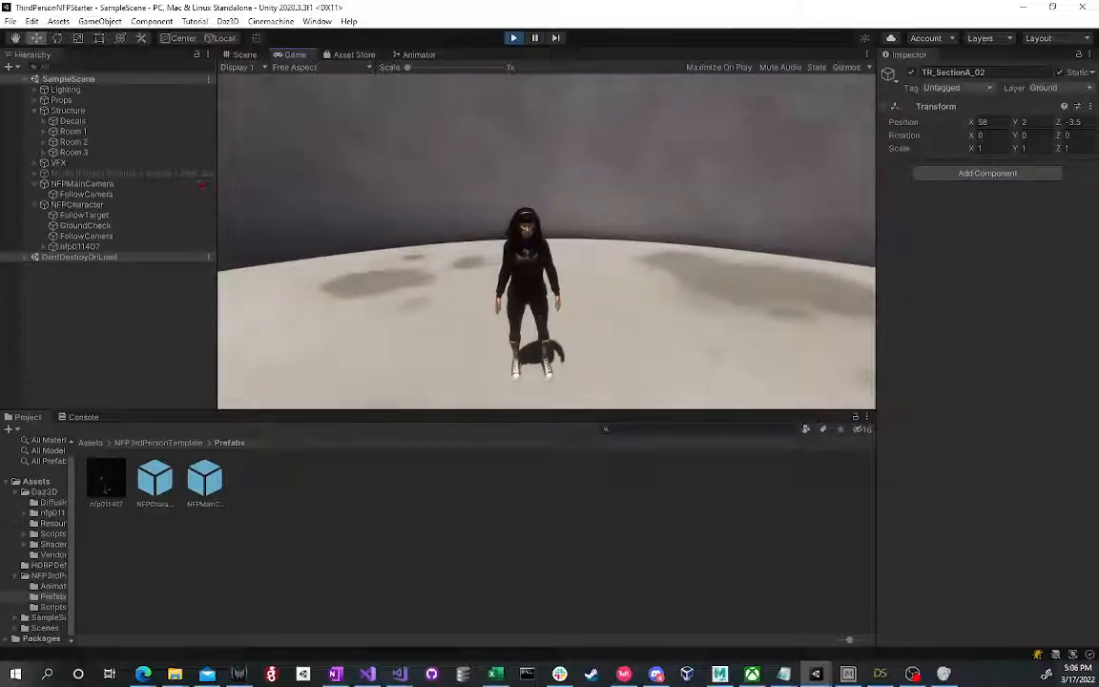
key("w")
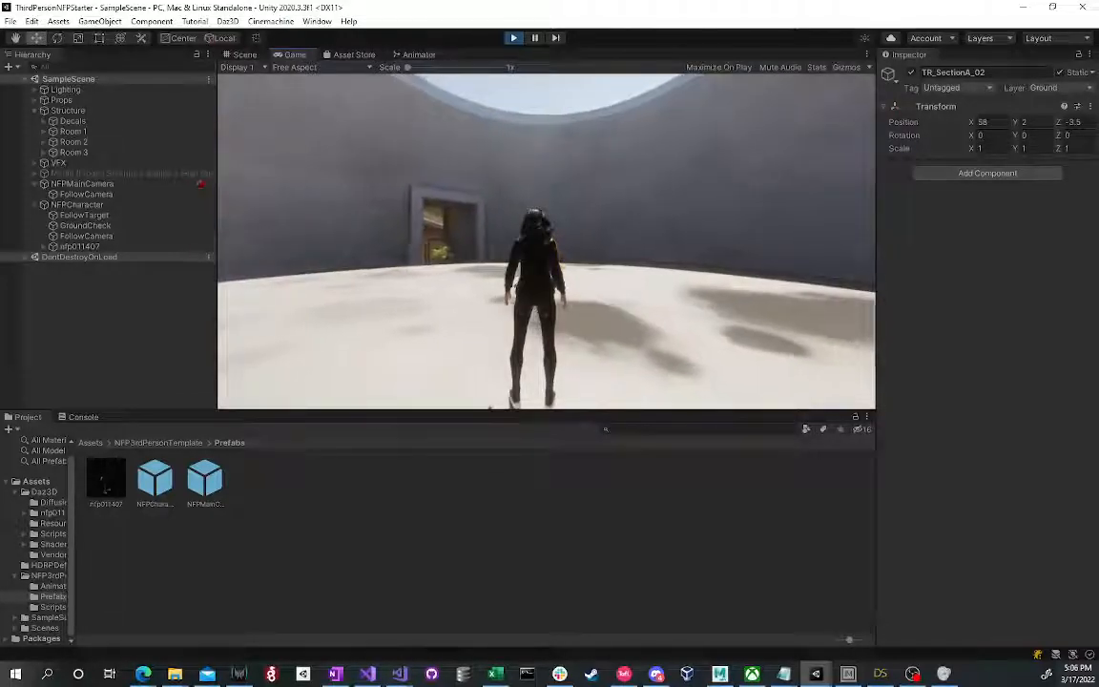
Inspect NFPCharacter's Transform and movement settings while walking the character around the gold sphere in the running game
left_click(78, 204)
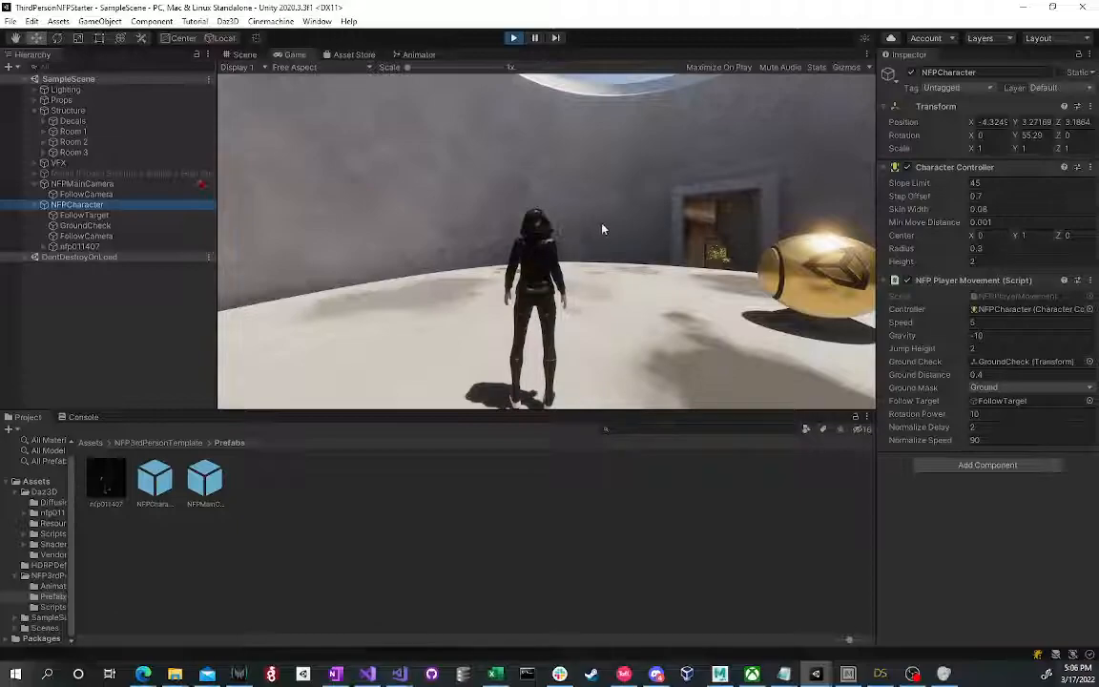
left_click(626, 259)
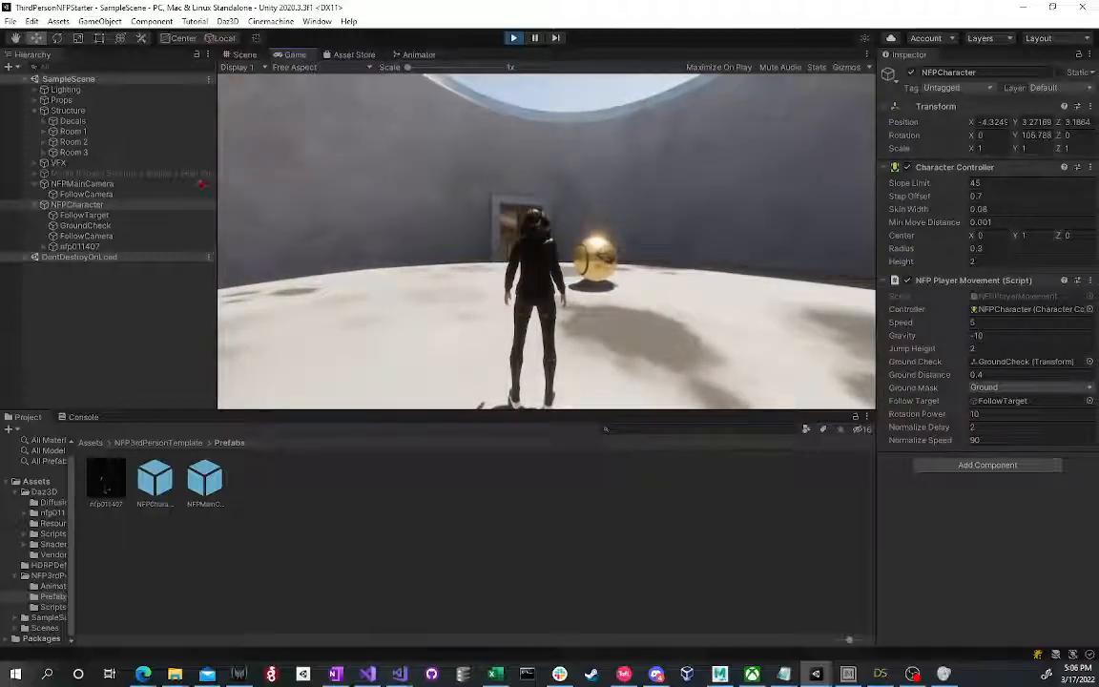
key("w")
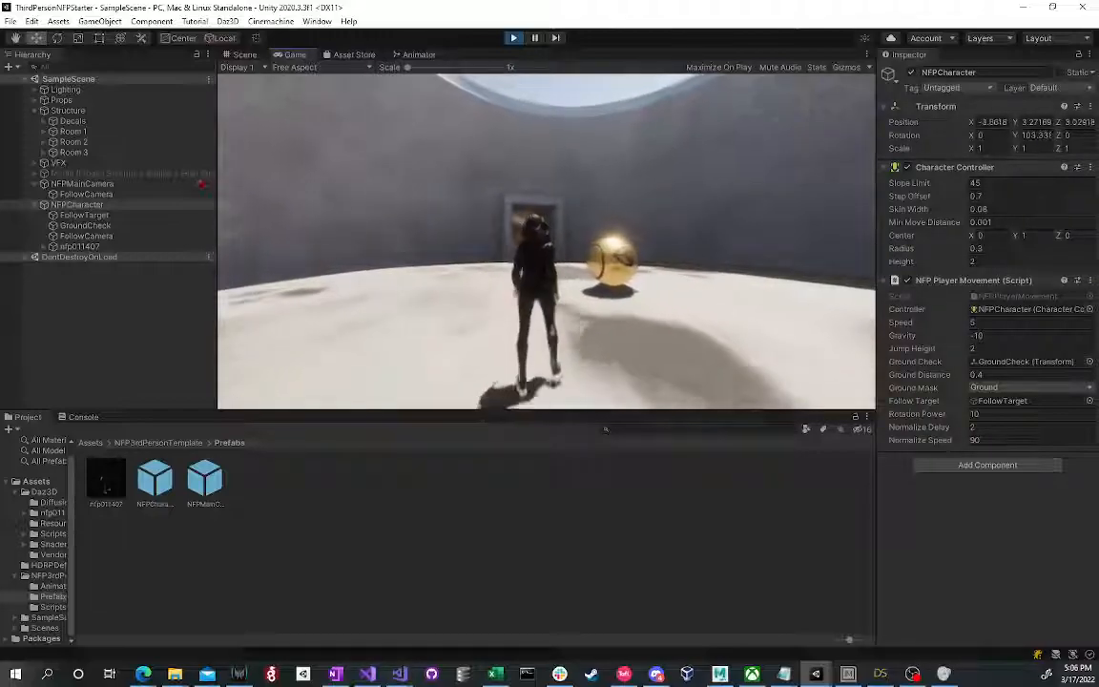
key("w")
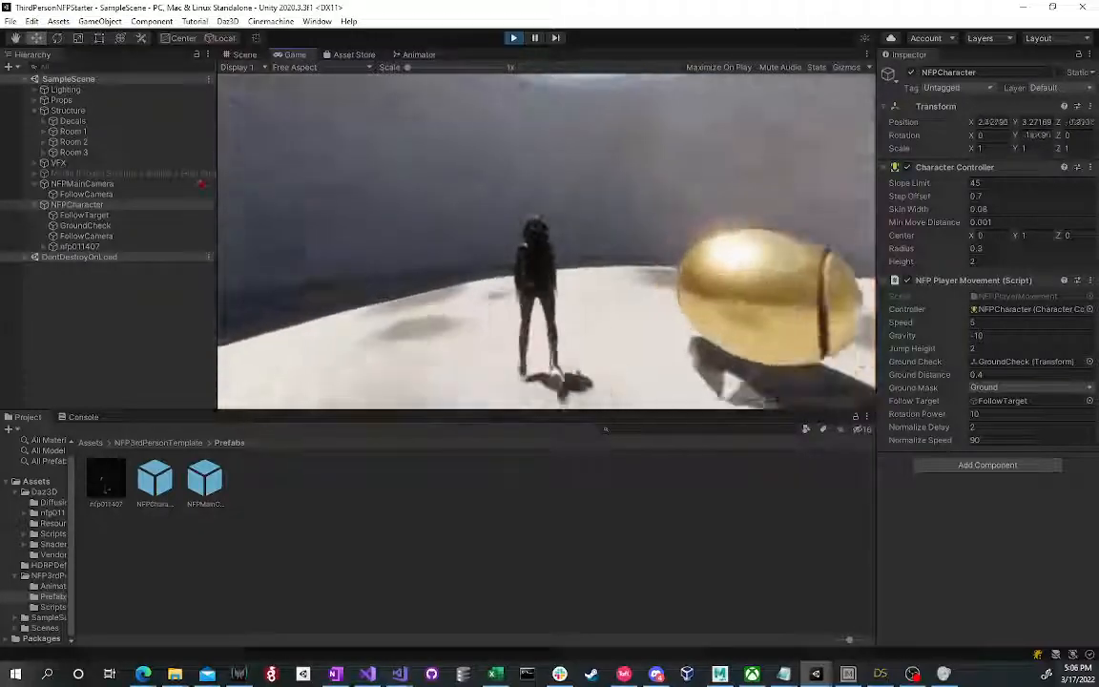
key("w")
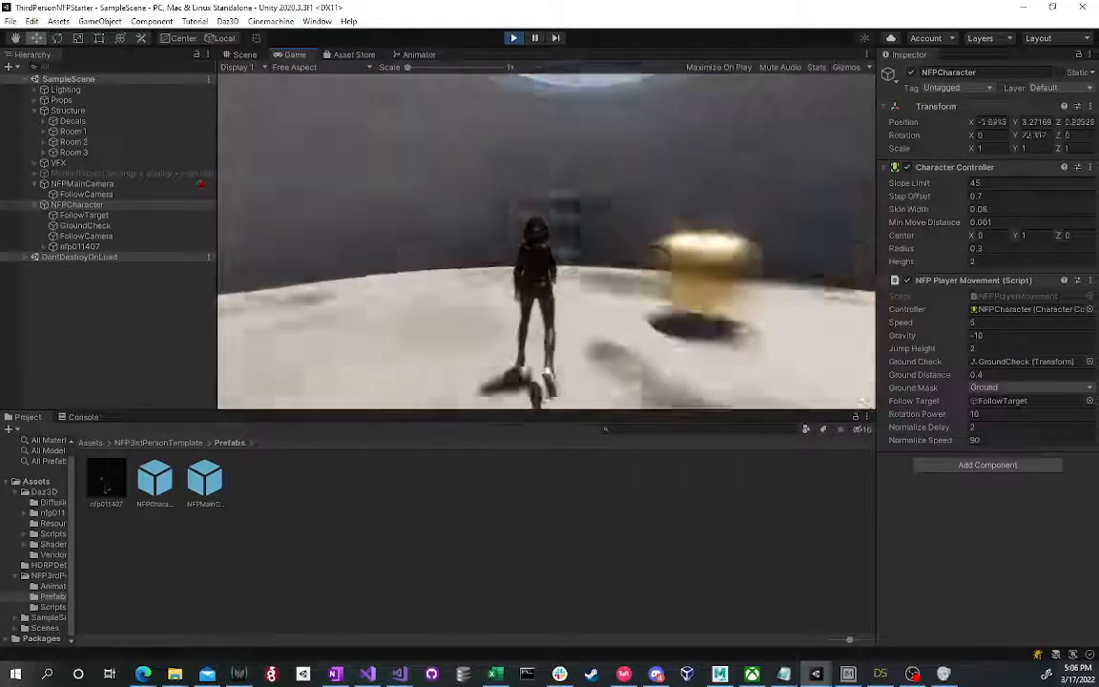
Play-test walking NFPCharacter from the circular room through the doorway and down the stairs to the glass-enclosed garden
key("w")
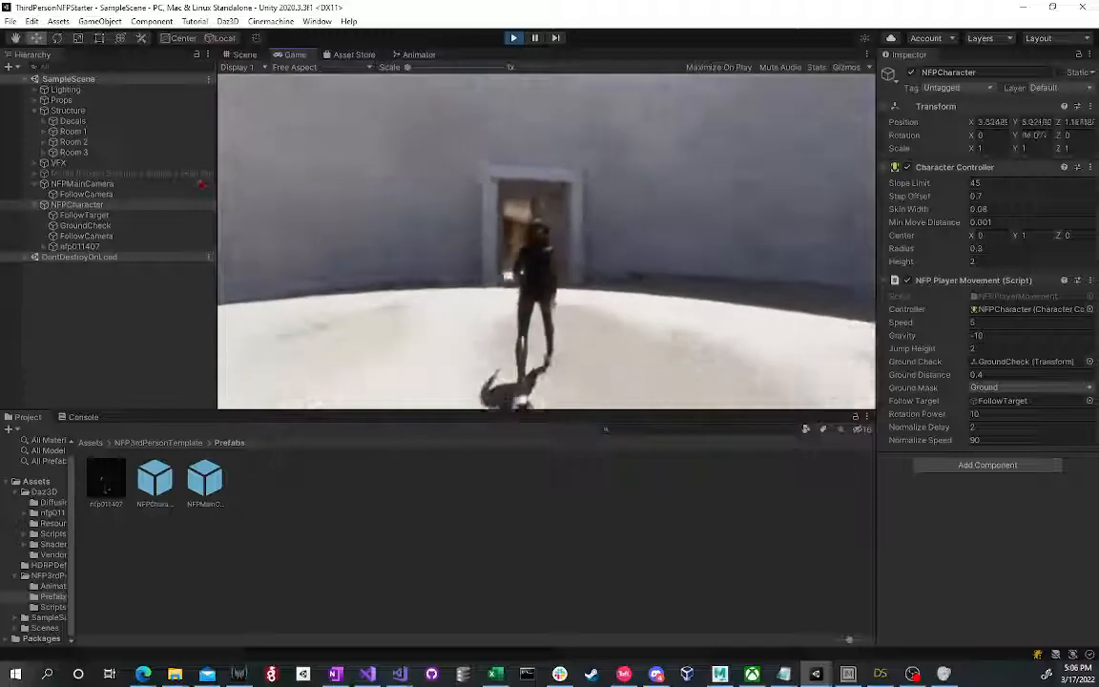
key("w")
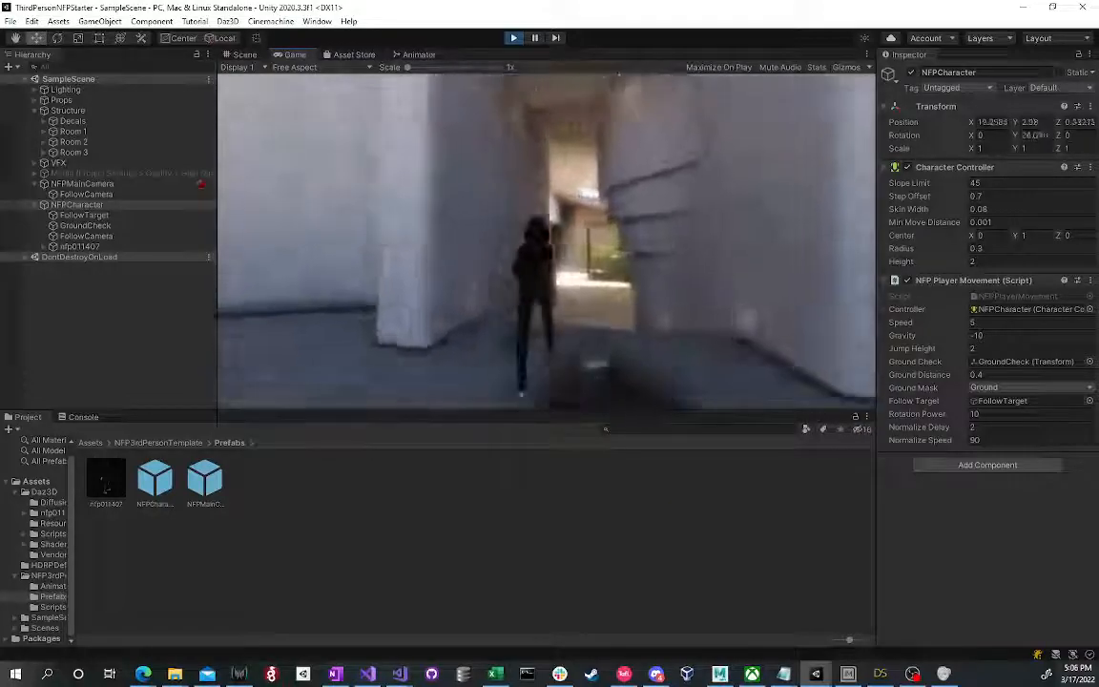
key("w")
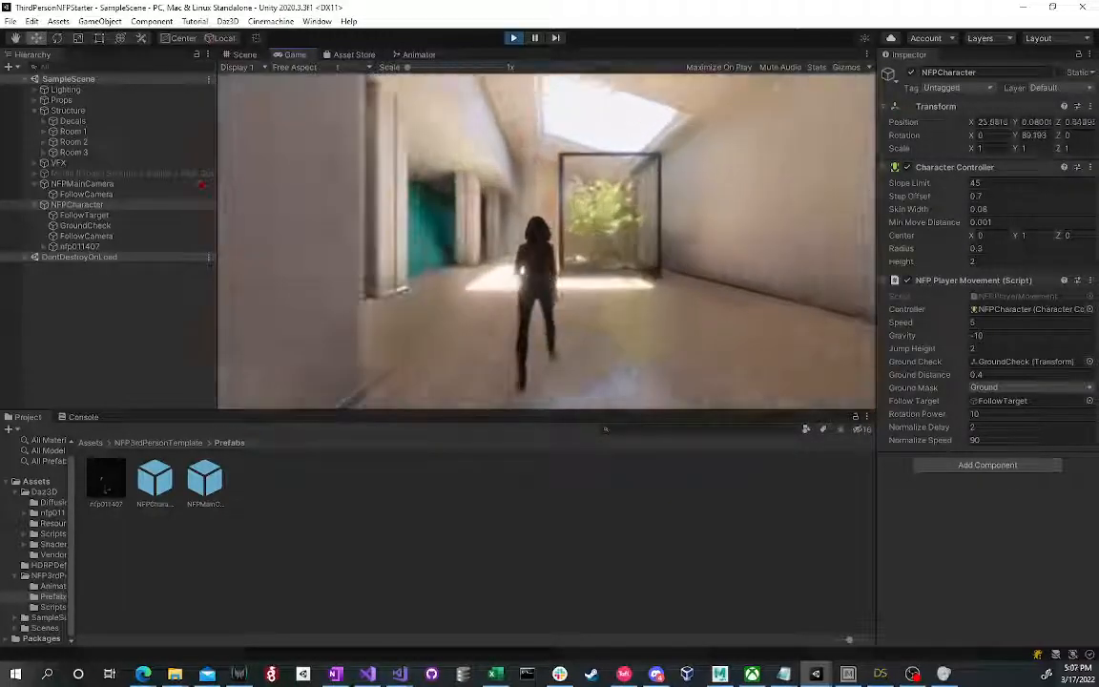
key("w")
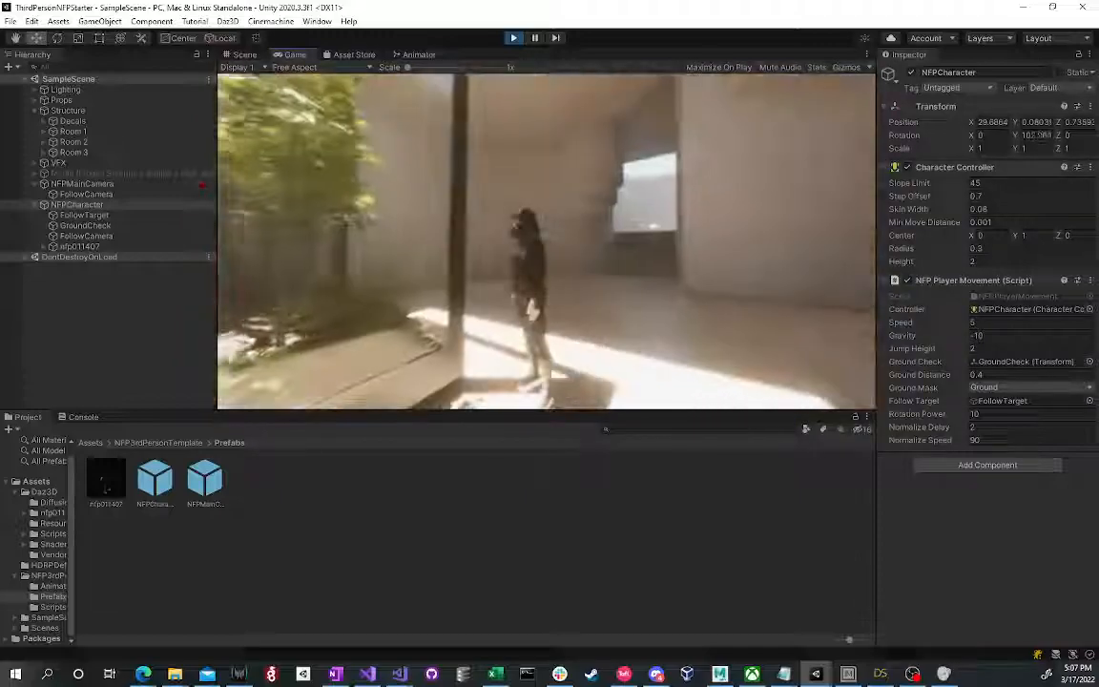
key("q")
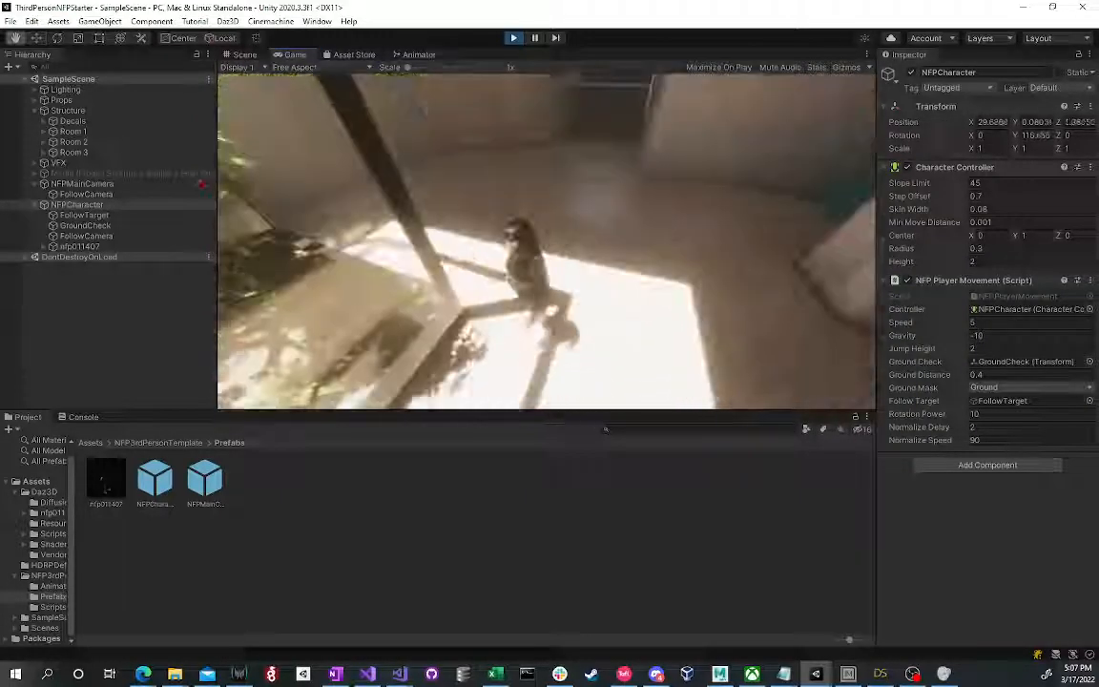
key("w")
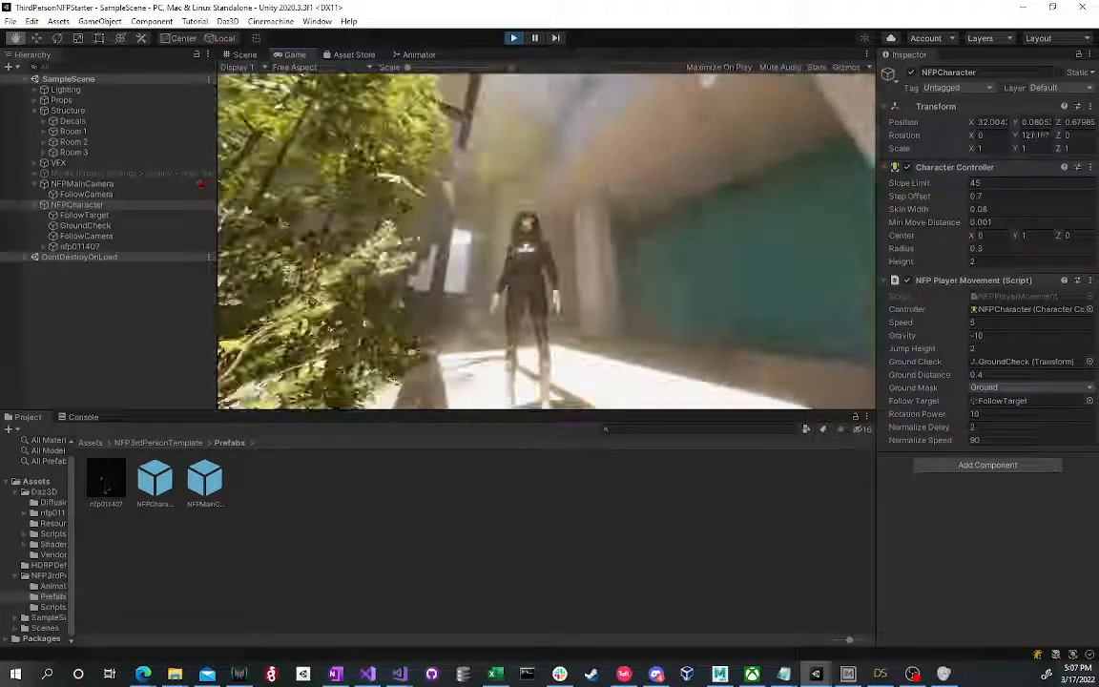
Walk the character past the garden and teal wall, through the dark corridor, into the room with the lit counter and stools
key("w")
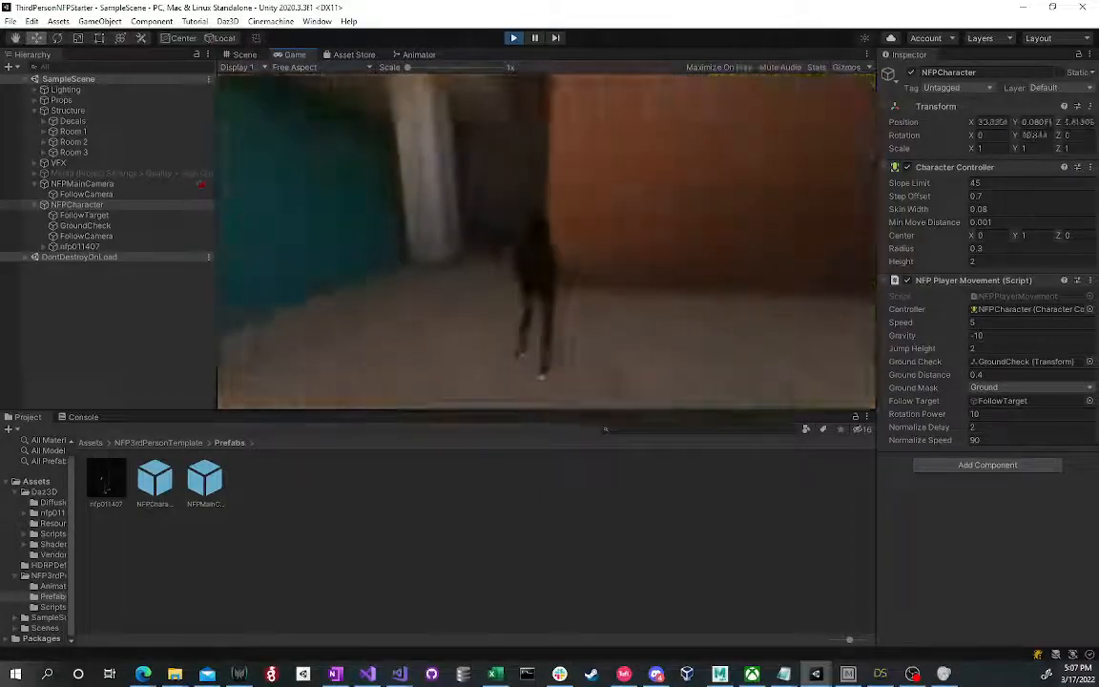
key("w")
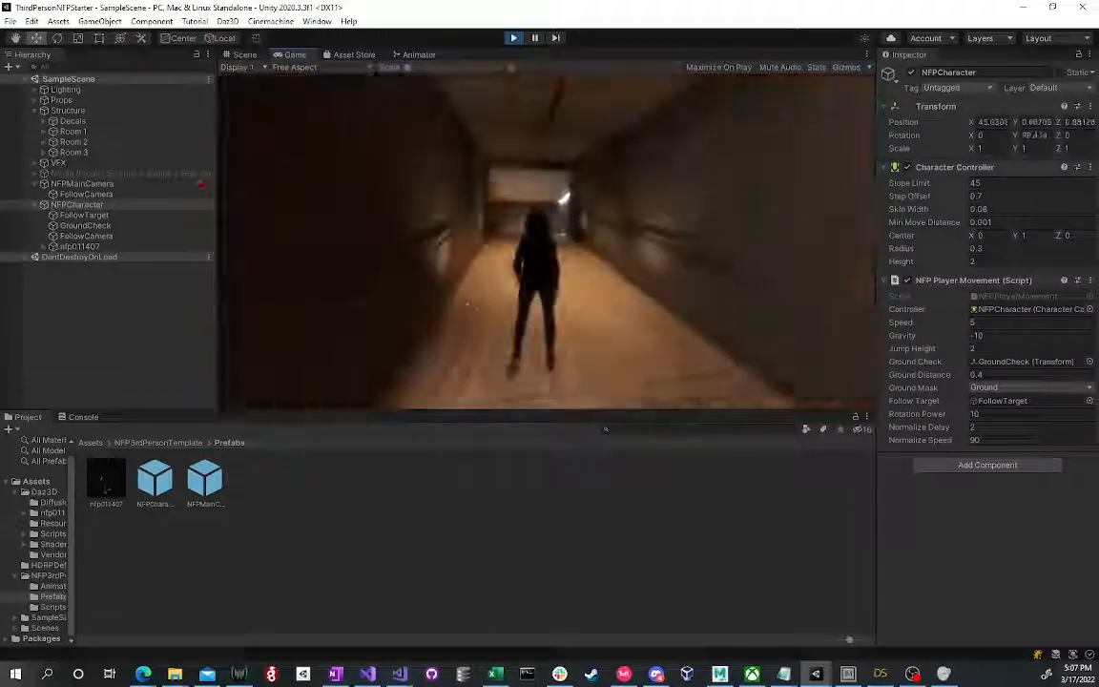
key("w")
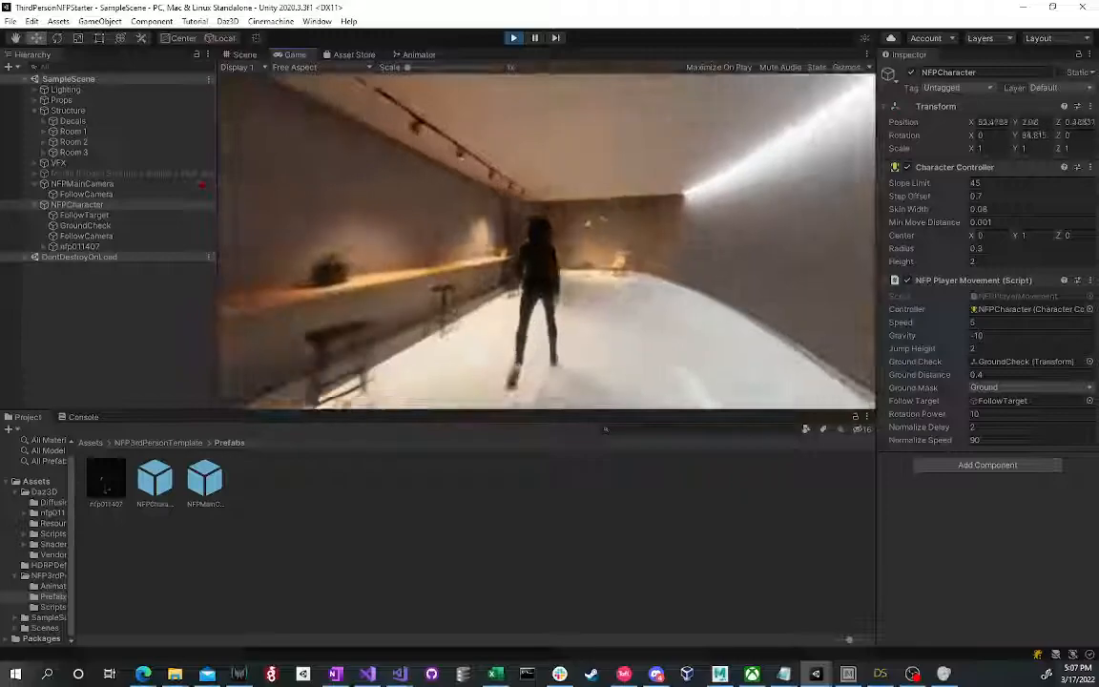
key("w")
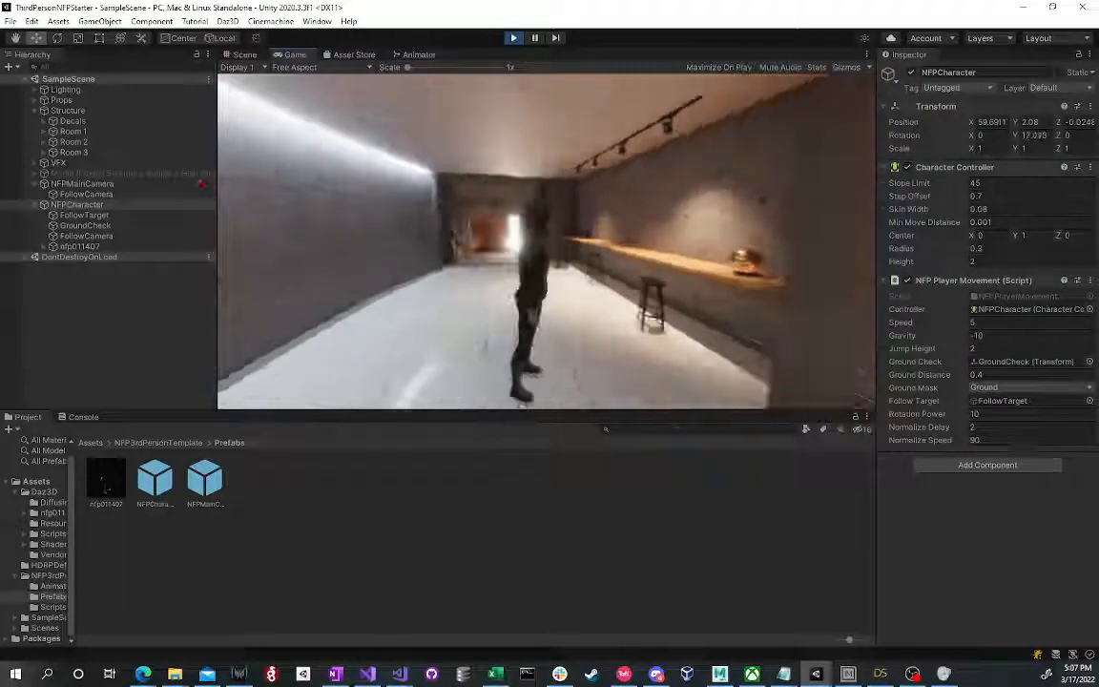
Turn the character around in the counter room and walk back through the corridor and garden room, up to the gold sphere
key("w")
key("s")
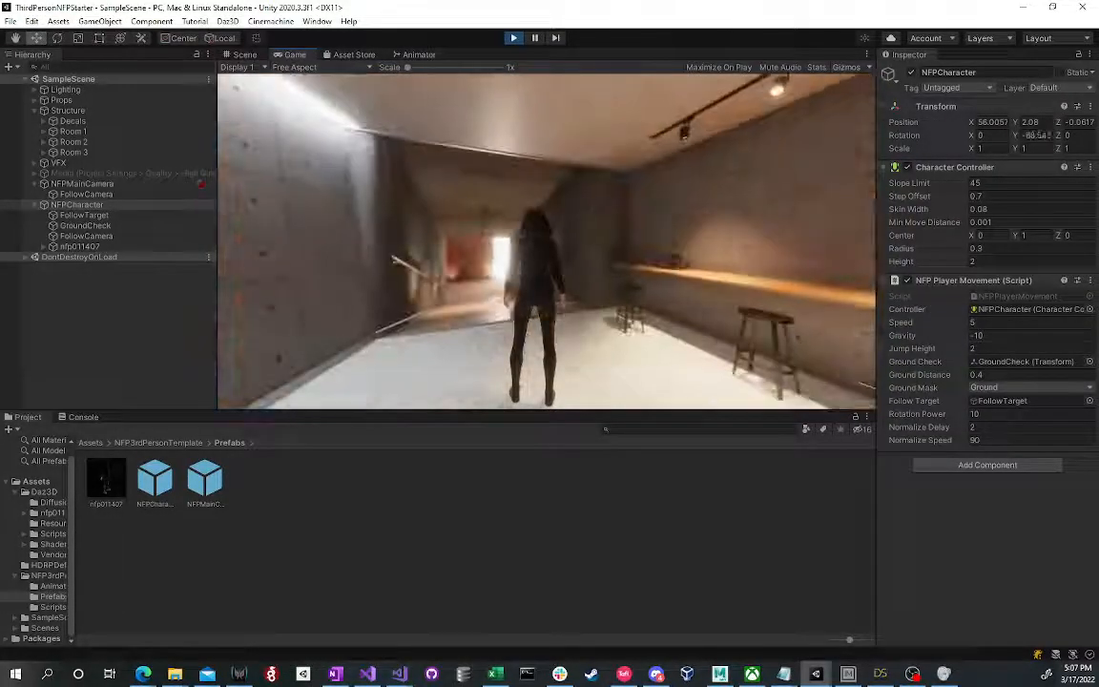
key("w")
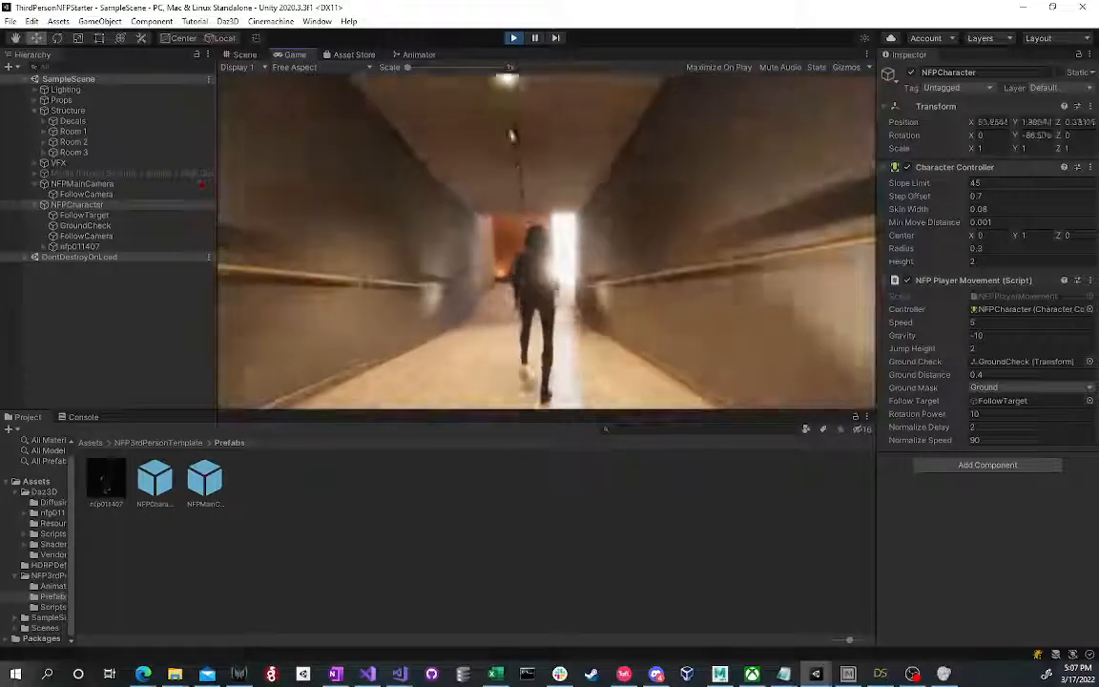
key("w")
key("w")
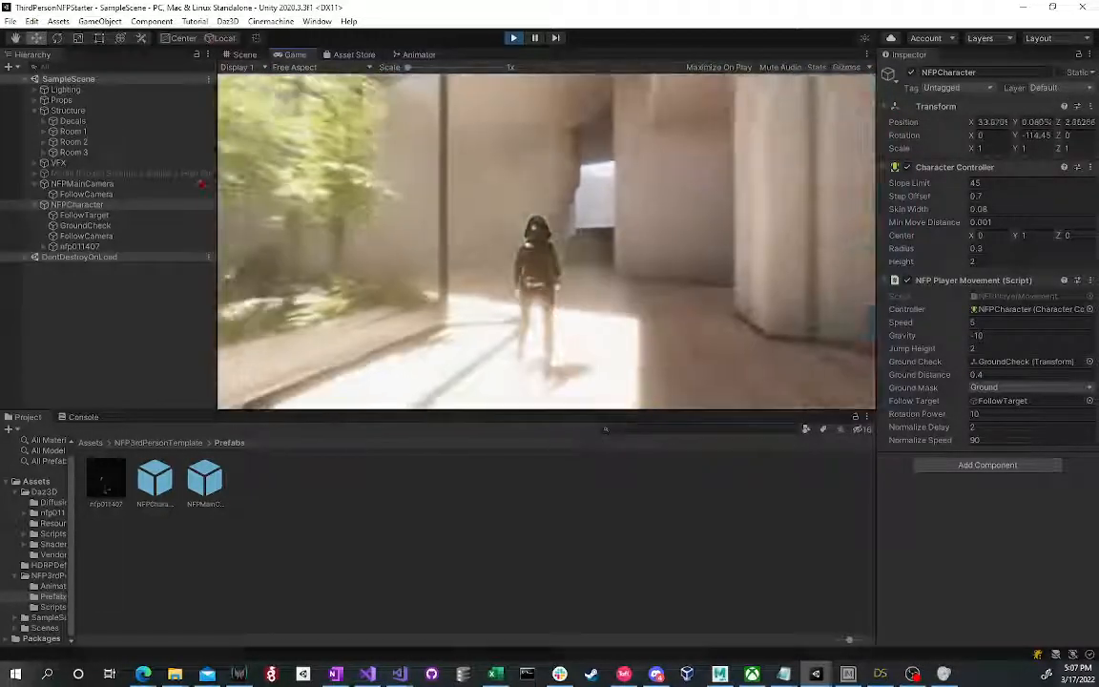
key("w")
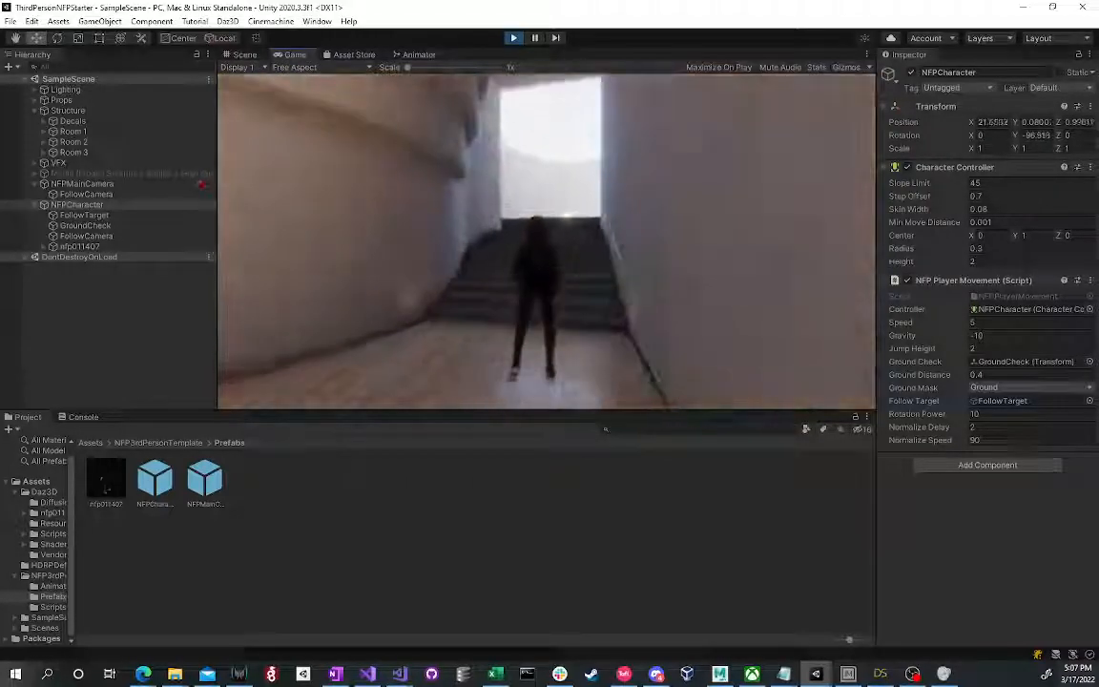
key("w")
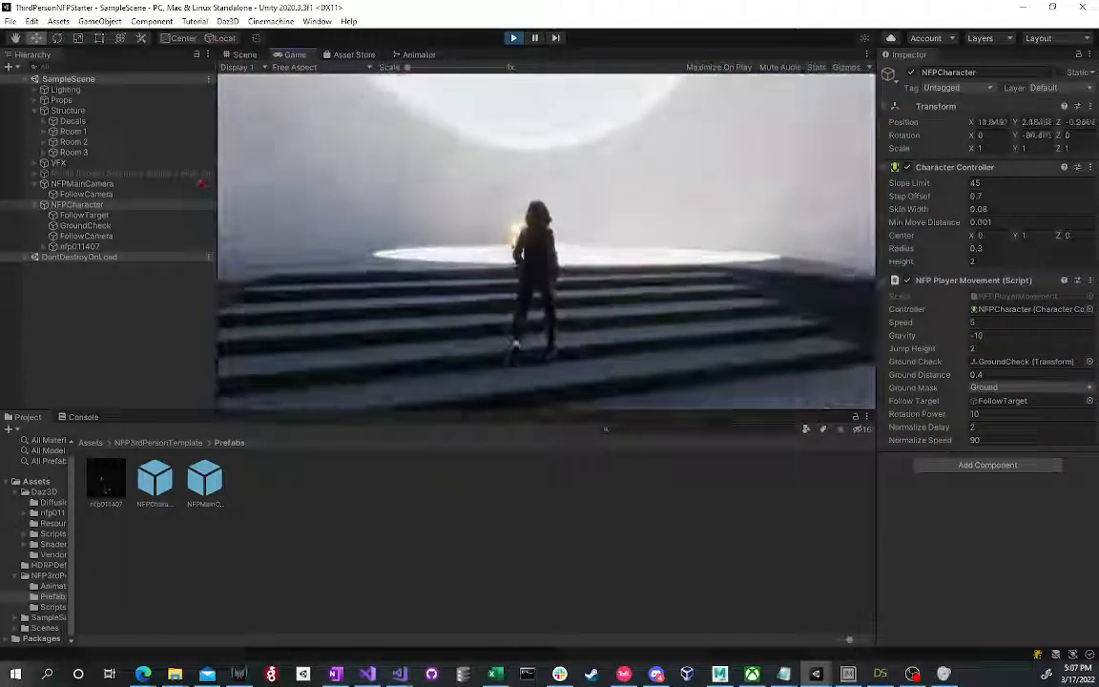
key("w")
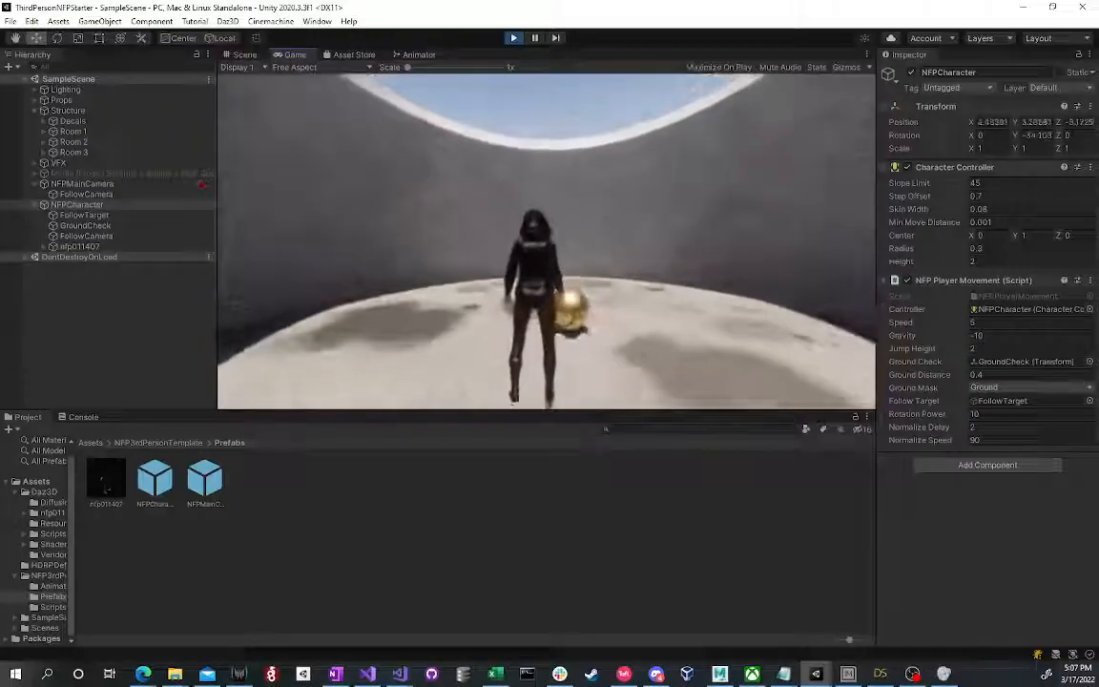
Test turning and stair climbing by walking the character off the circular platform, back up its steps and past the gold sphere
key("w")
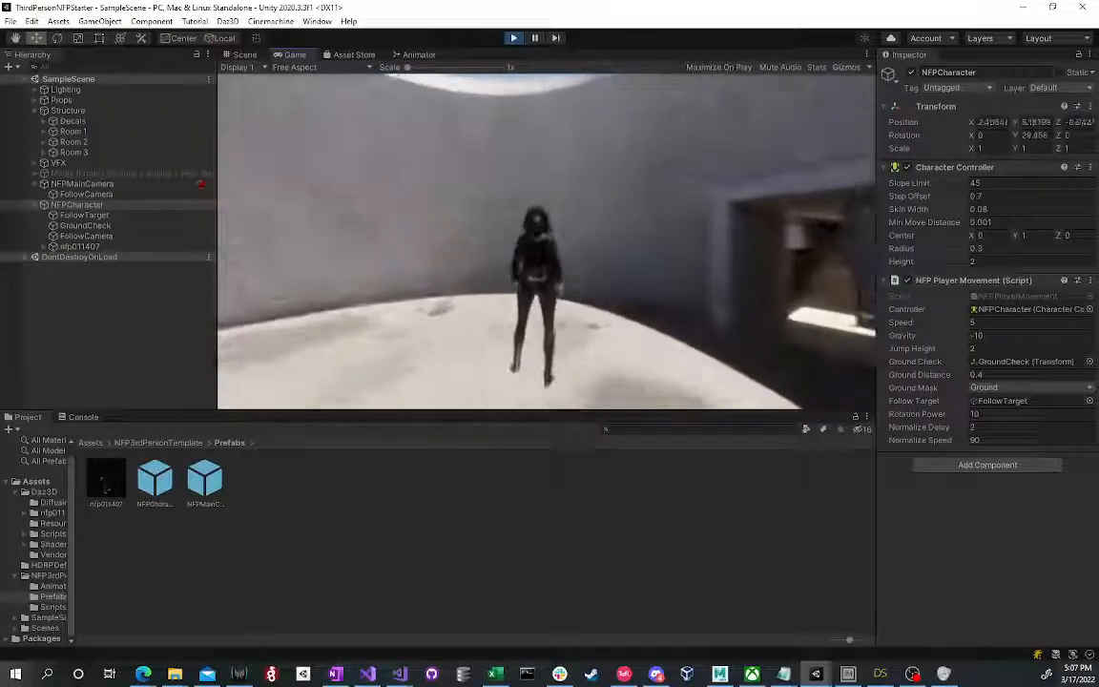
key("w")
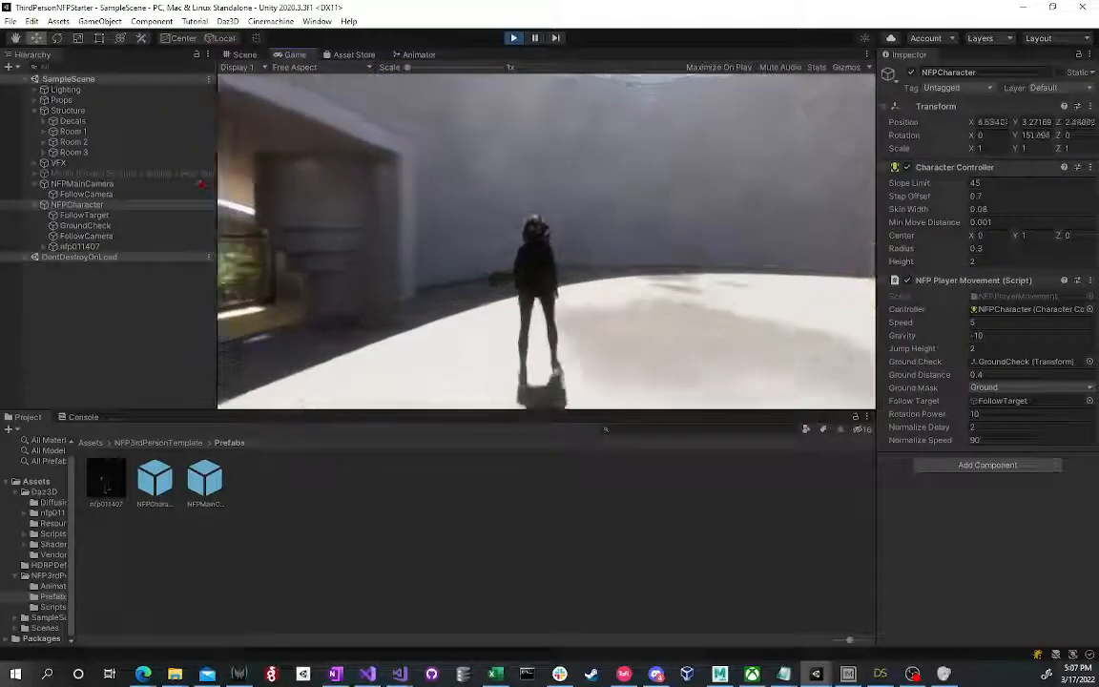
key("w")
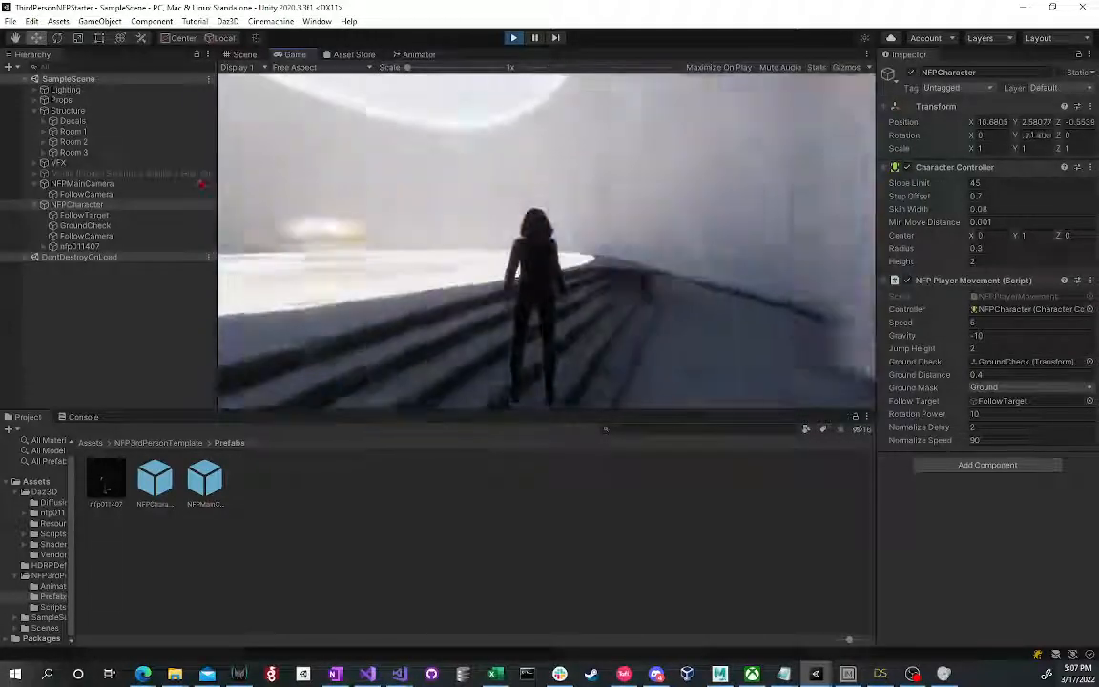
key("w")
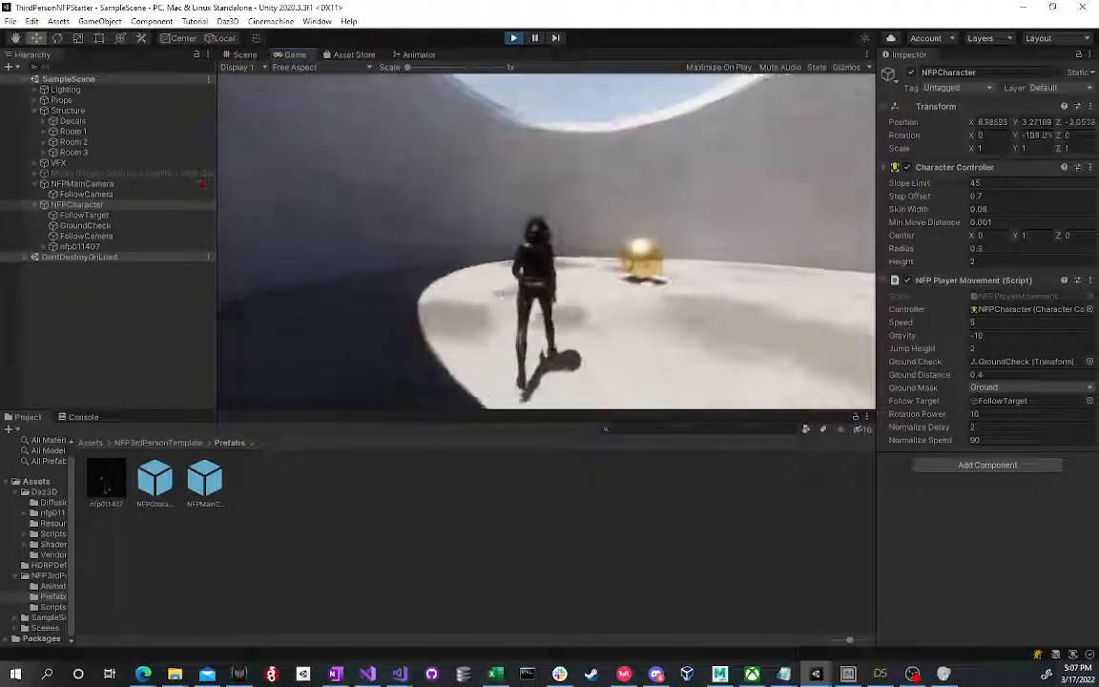
key("w")
key("w")
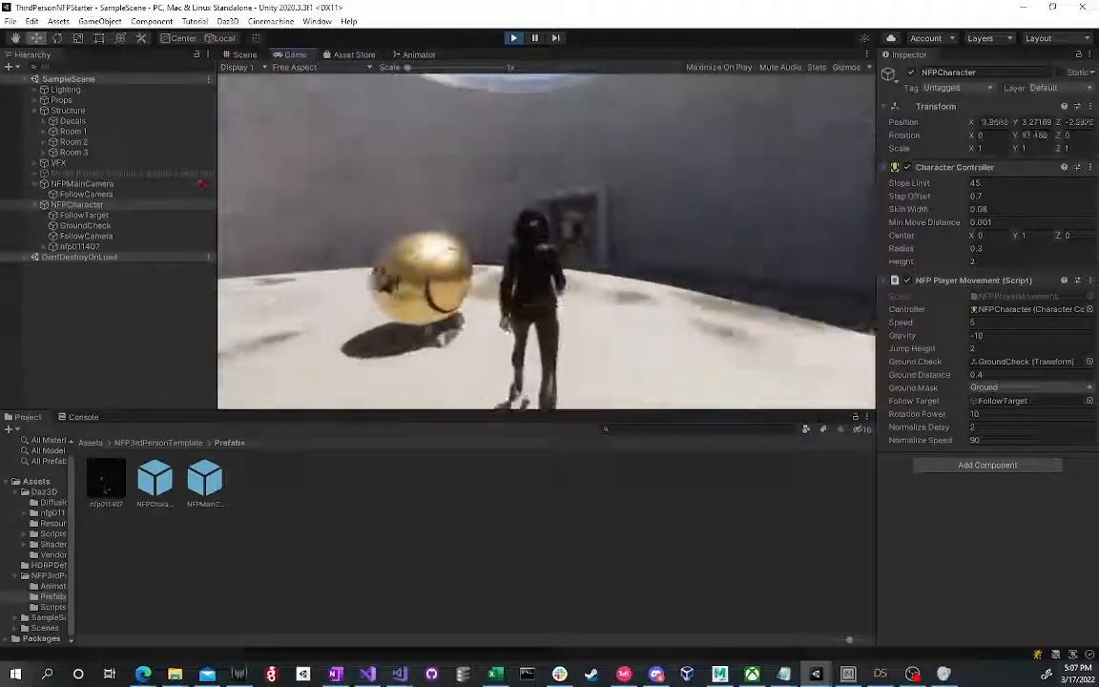
key("w")
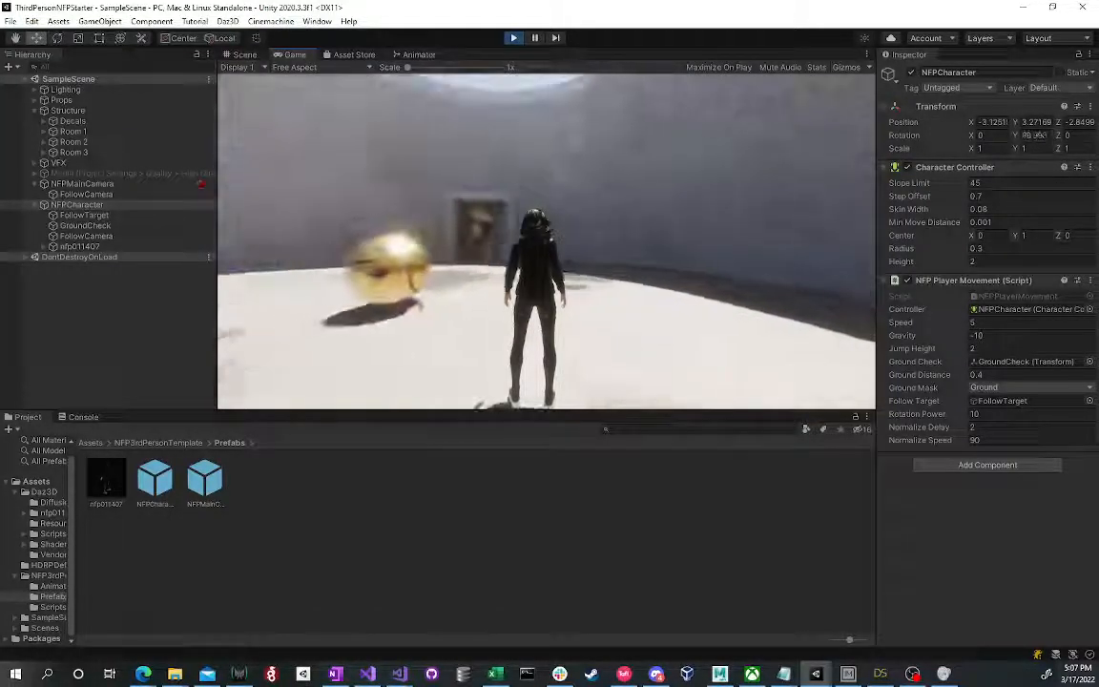
Walk the character down toward the corridor entrance, back up around the gold sphere, and toward the doorway again
key("w")
key("w")
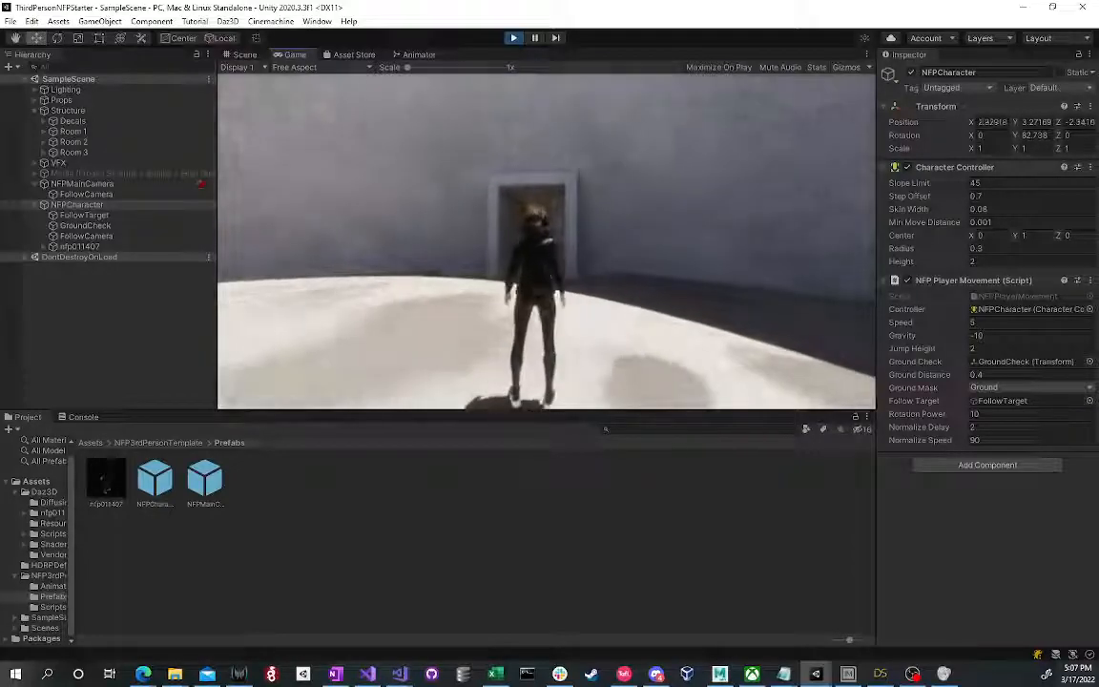
key("w")
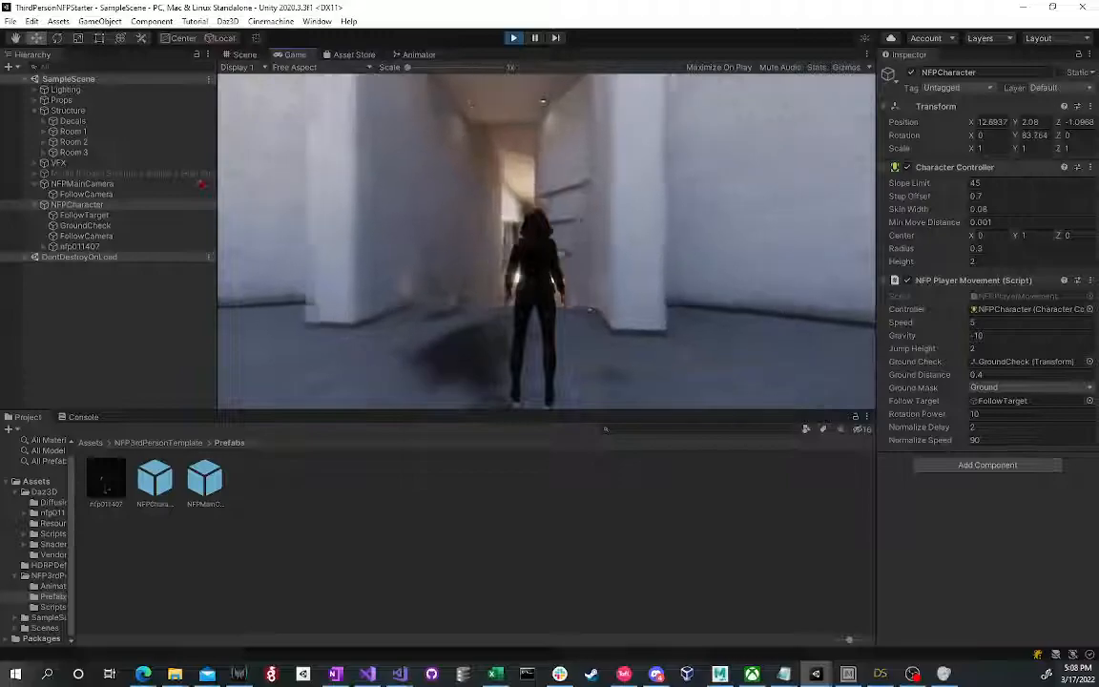
key("w")
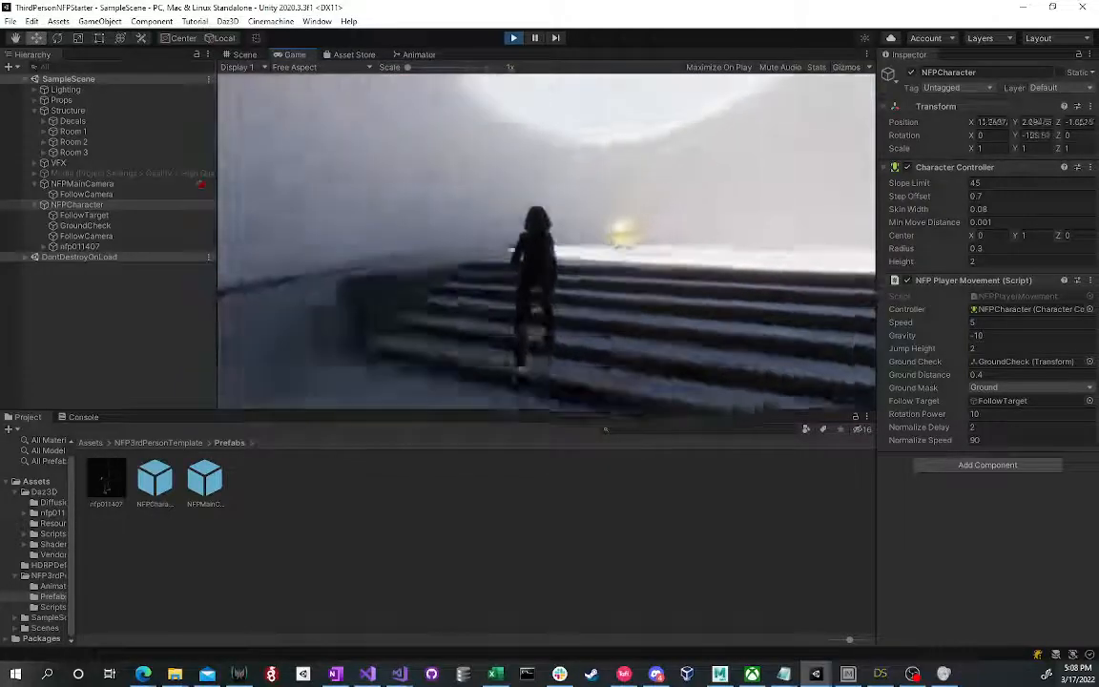
key("w")
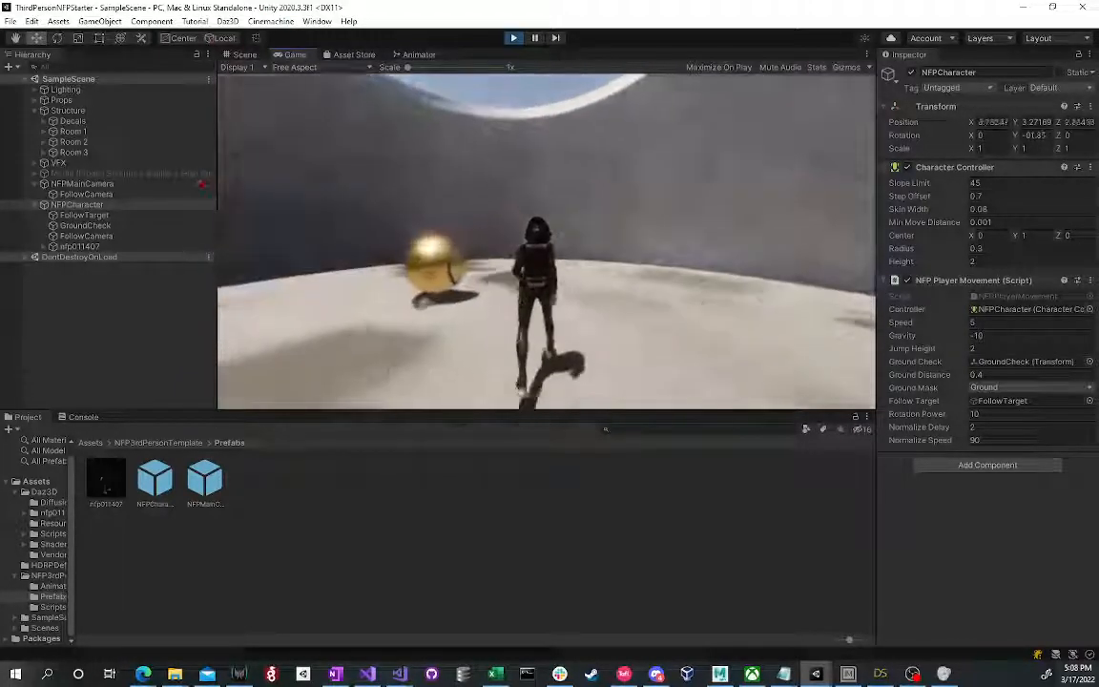
key("w")
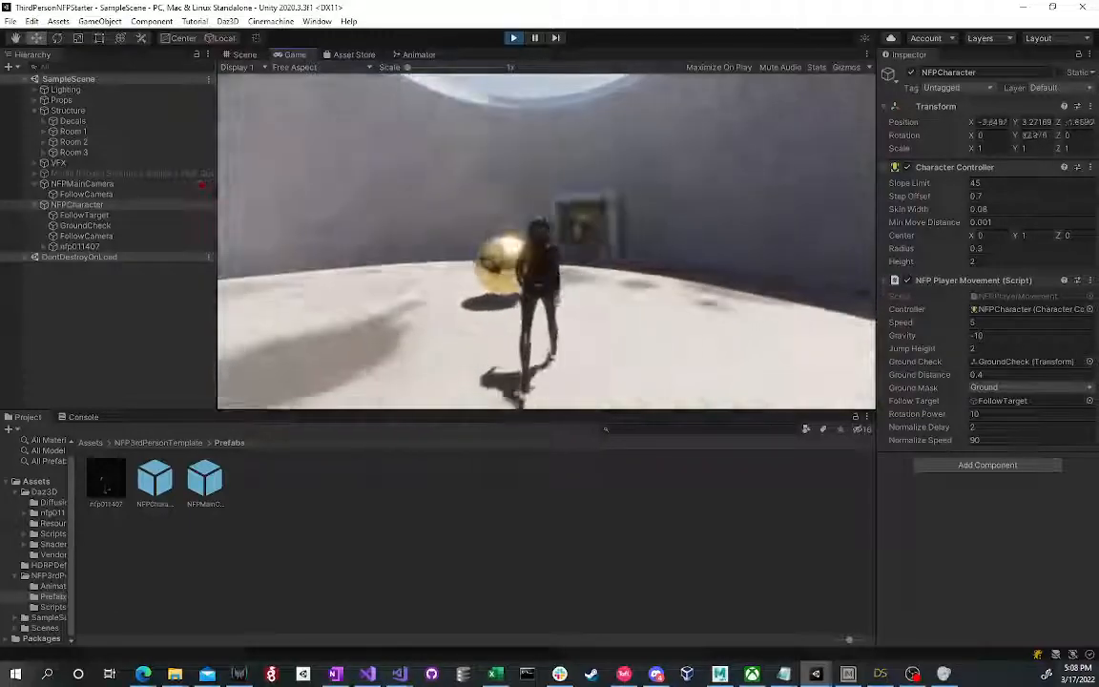
key("w")
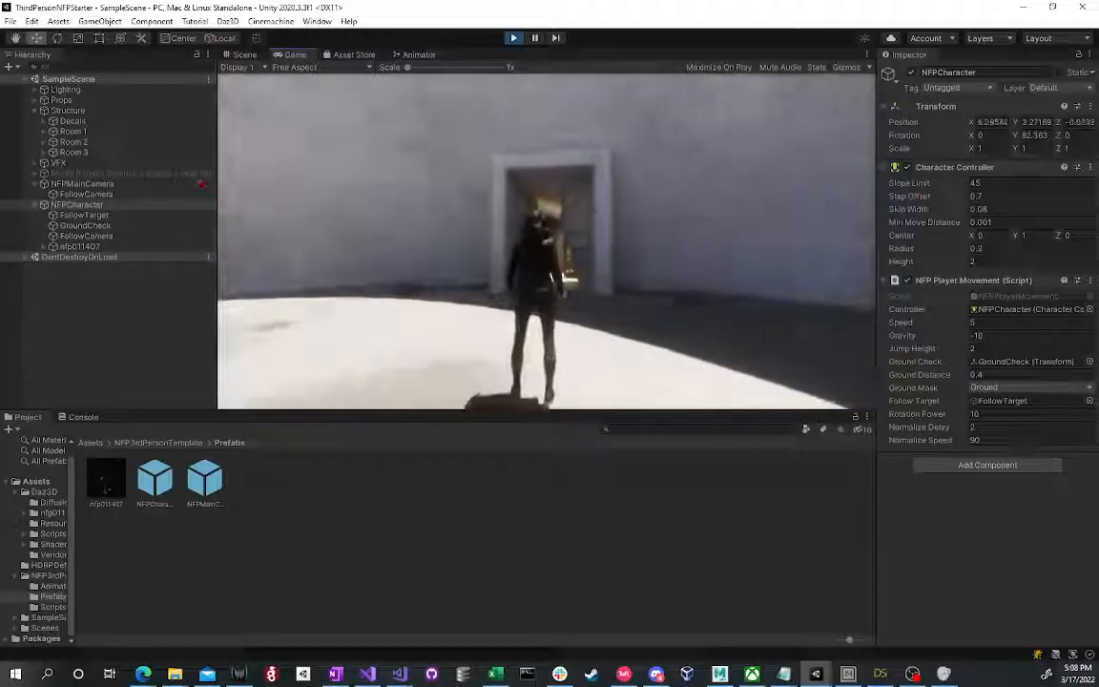